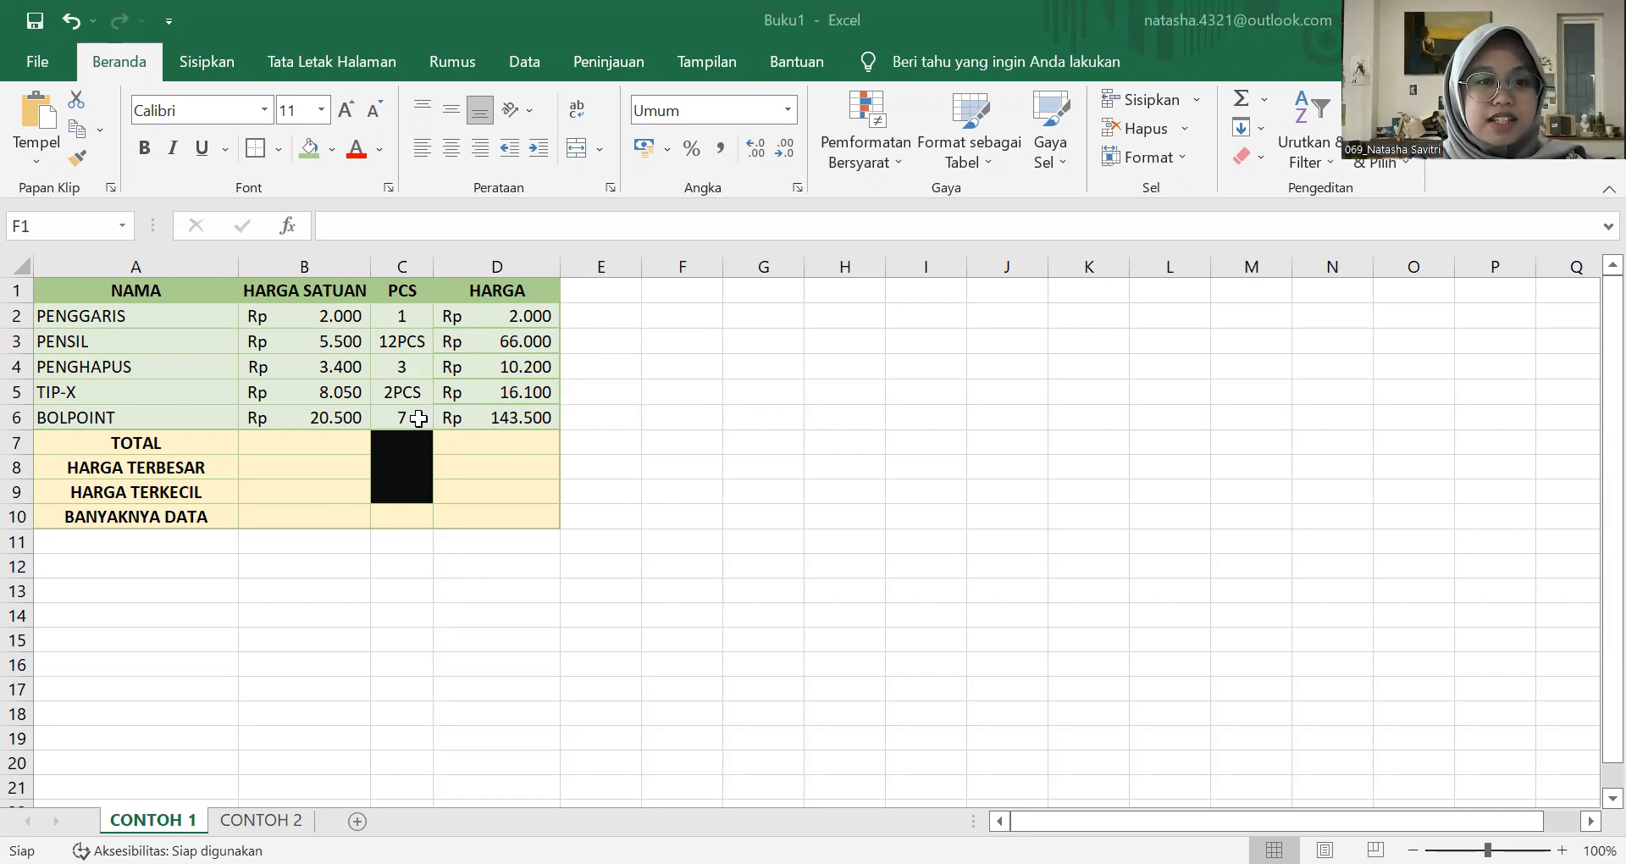
click(408, 320)
drag(417, 377, 419, 422)
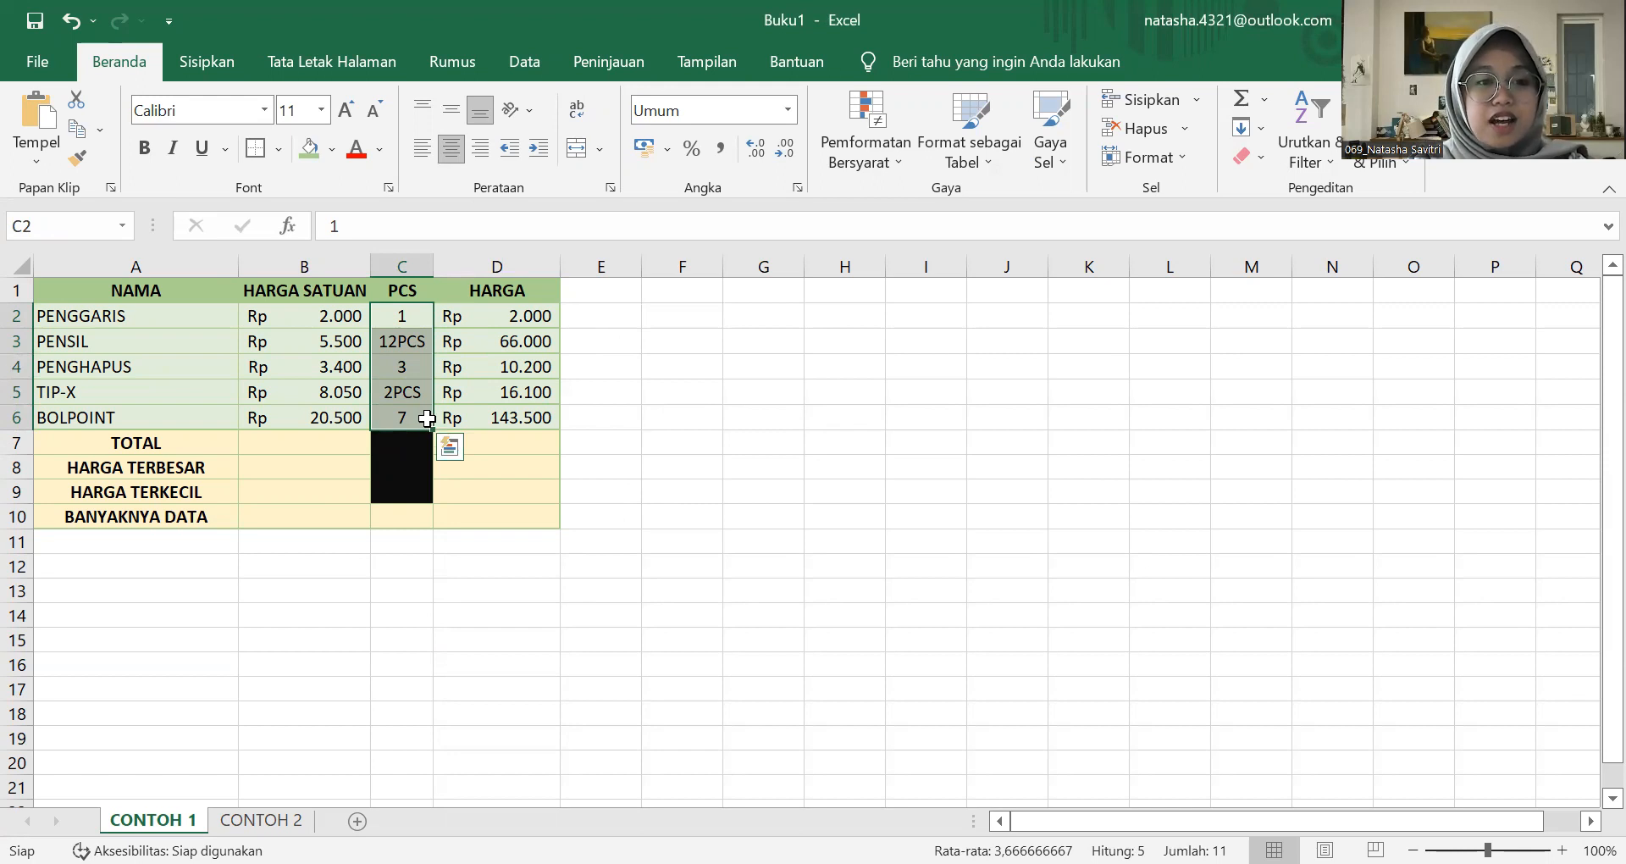
click(424, 419)
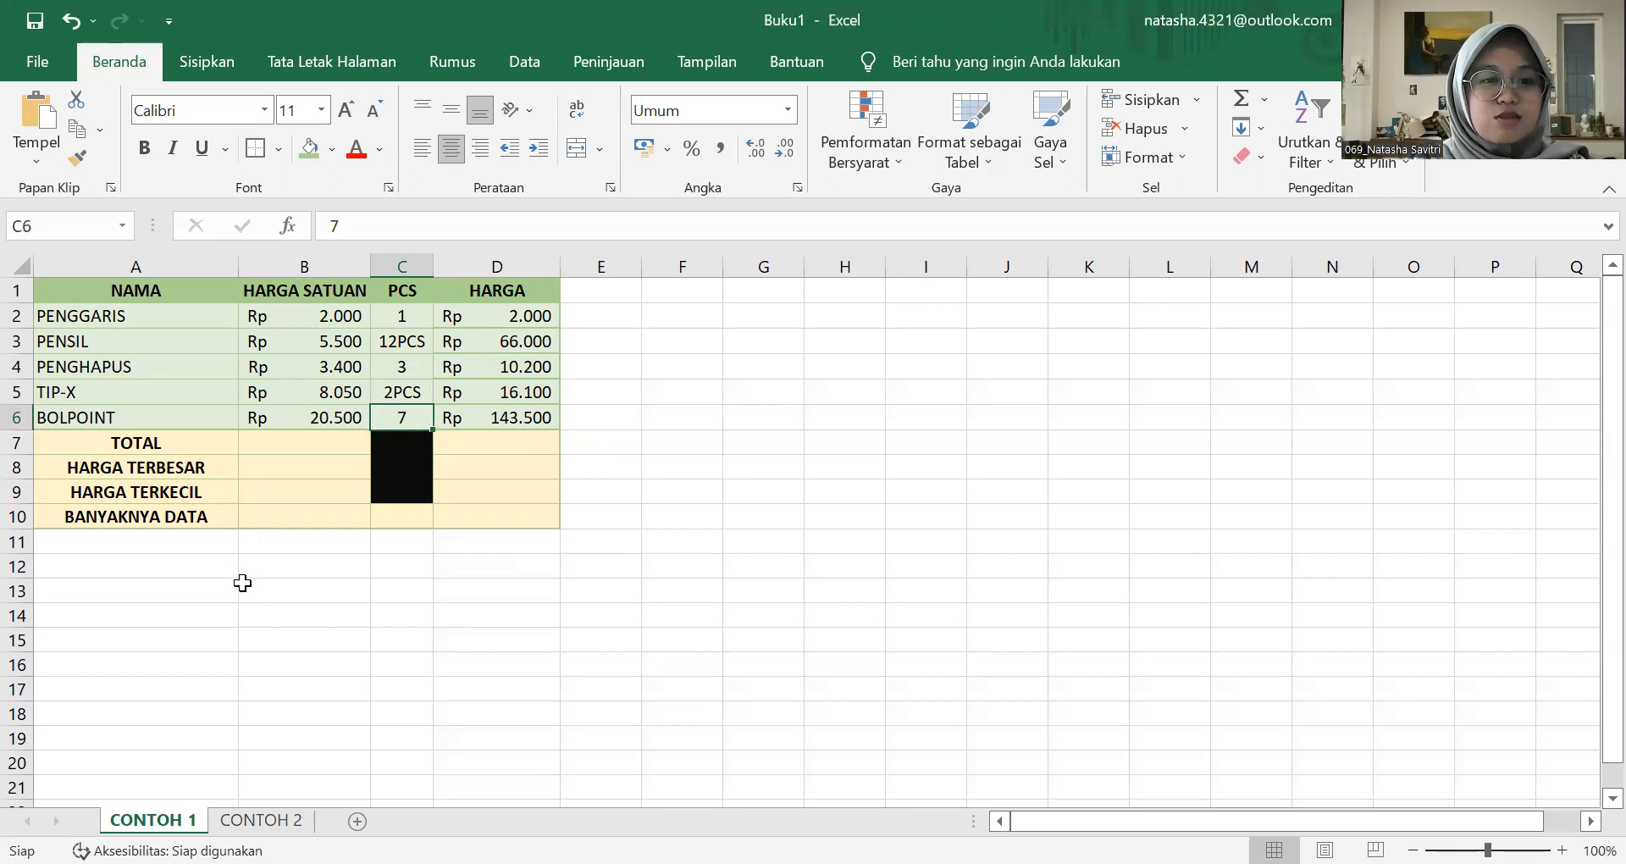
Step: Total the HARGA SATUAN column in cell B7 with the formula =SUM(B2:B6)
click(338, 441)
text(=)
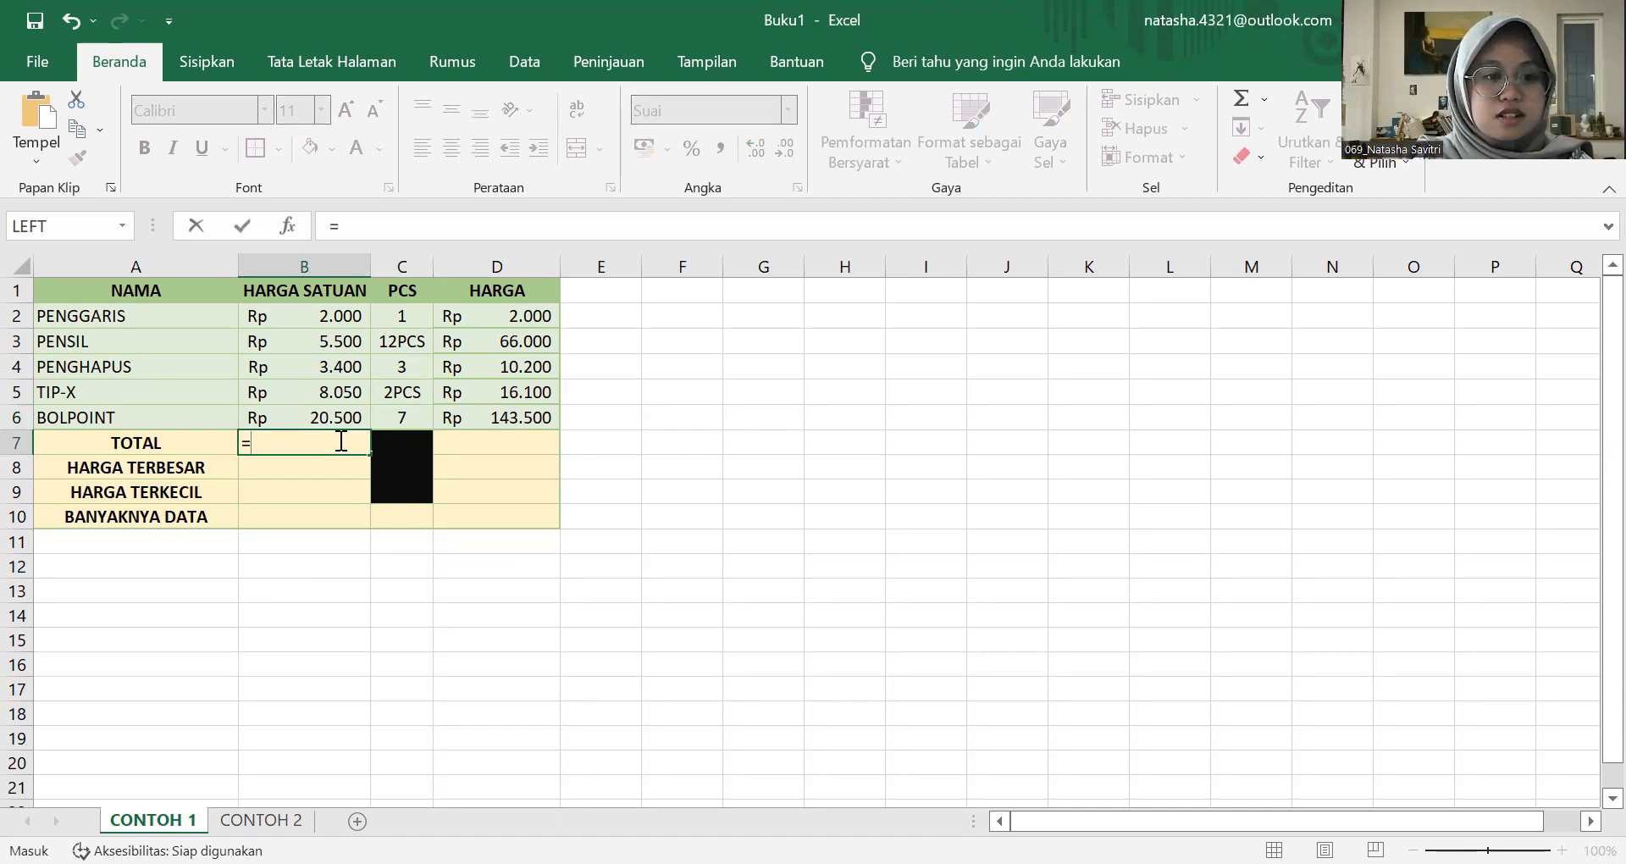
text(SUM)
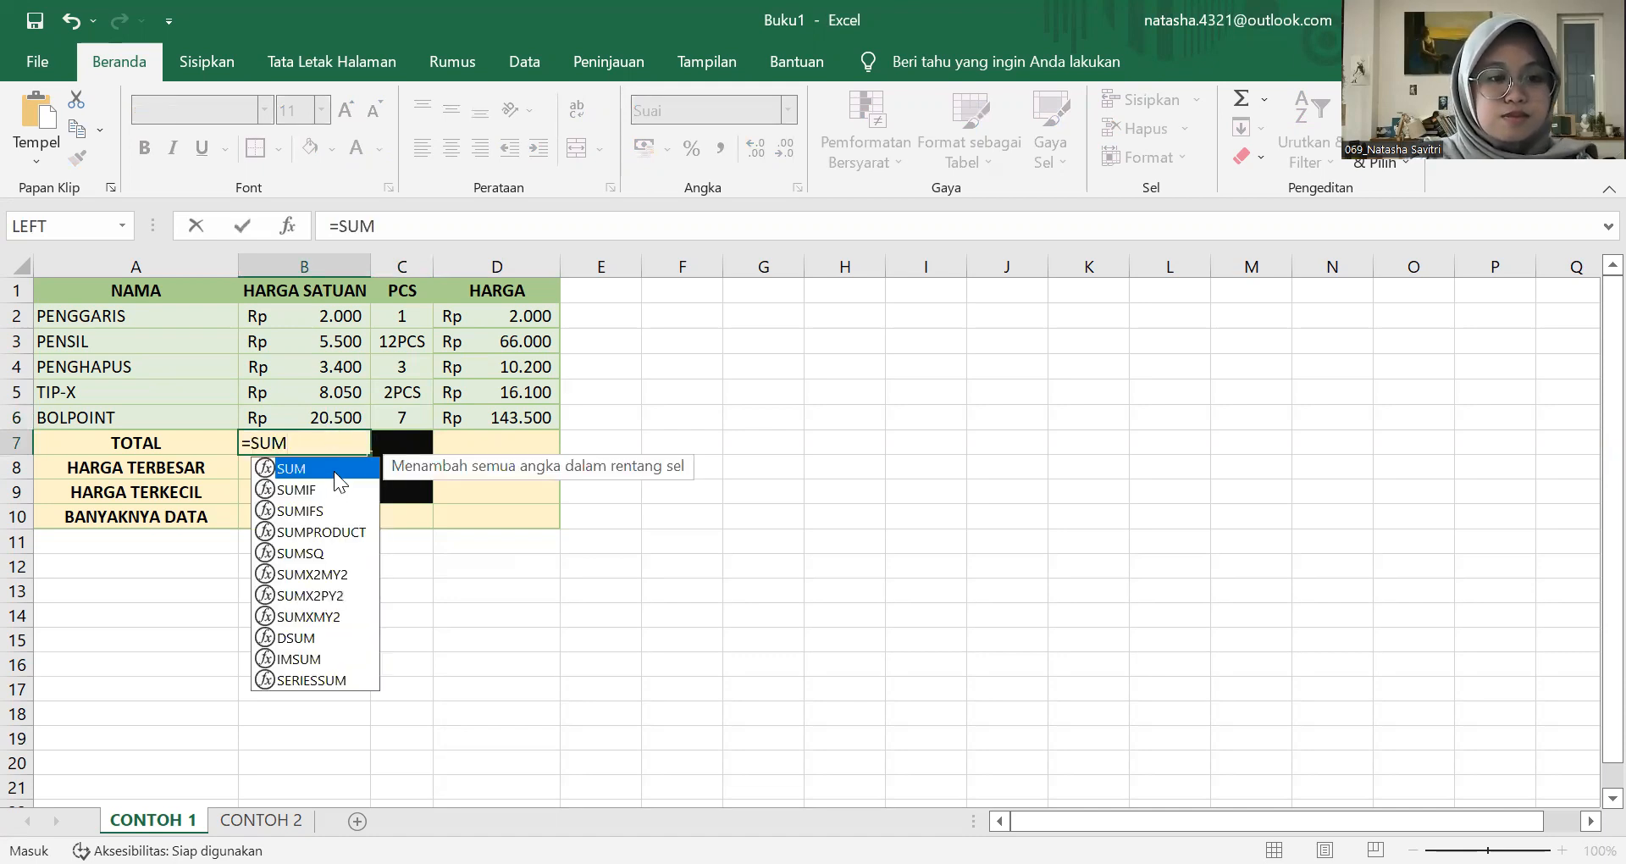
double_click(334, 468)
click(305, 322)
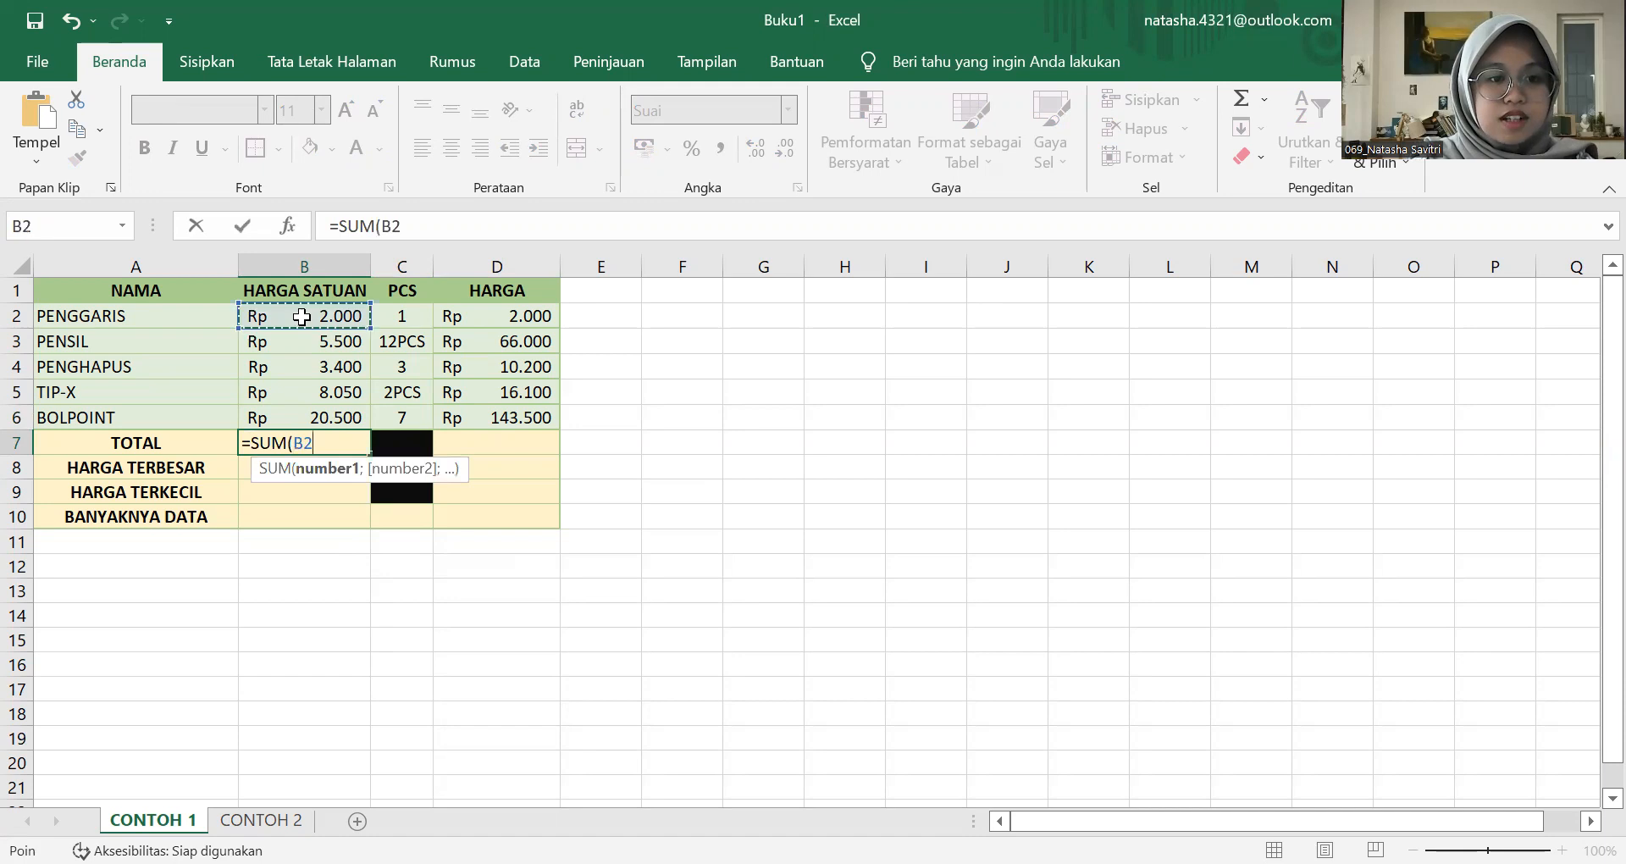
drag(304, 329, 312, 415)
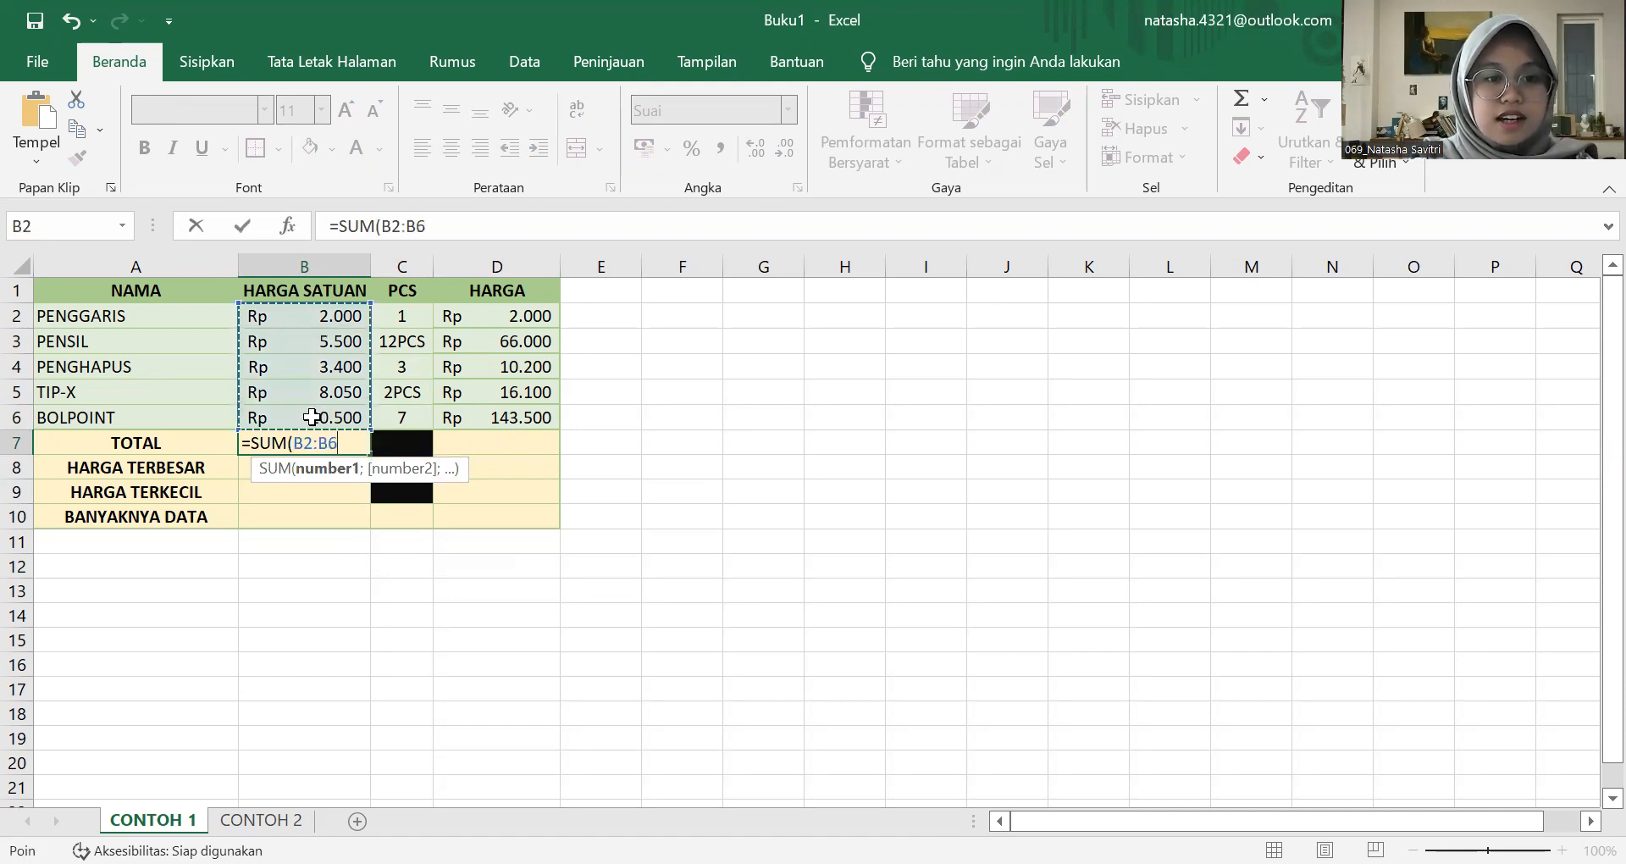
text())
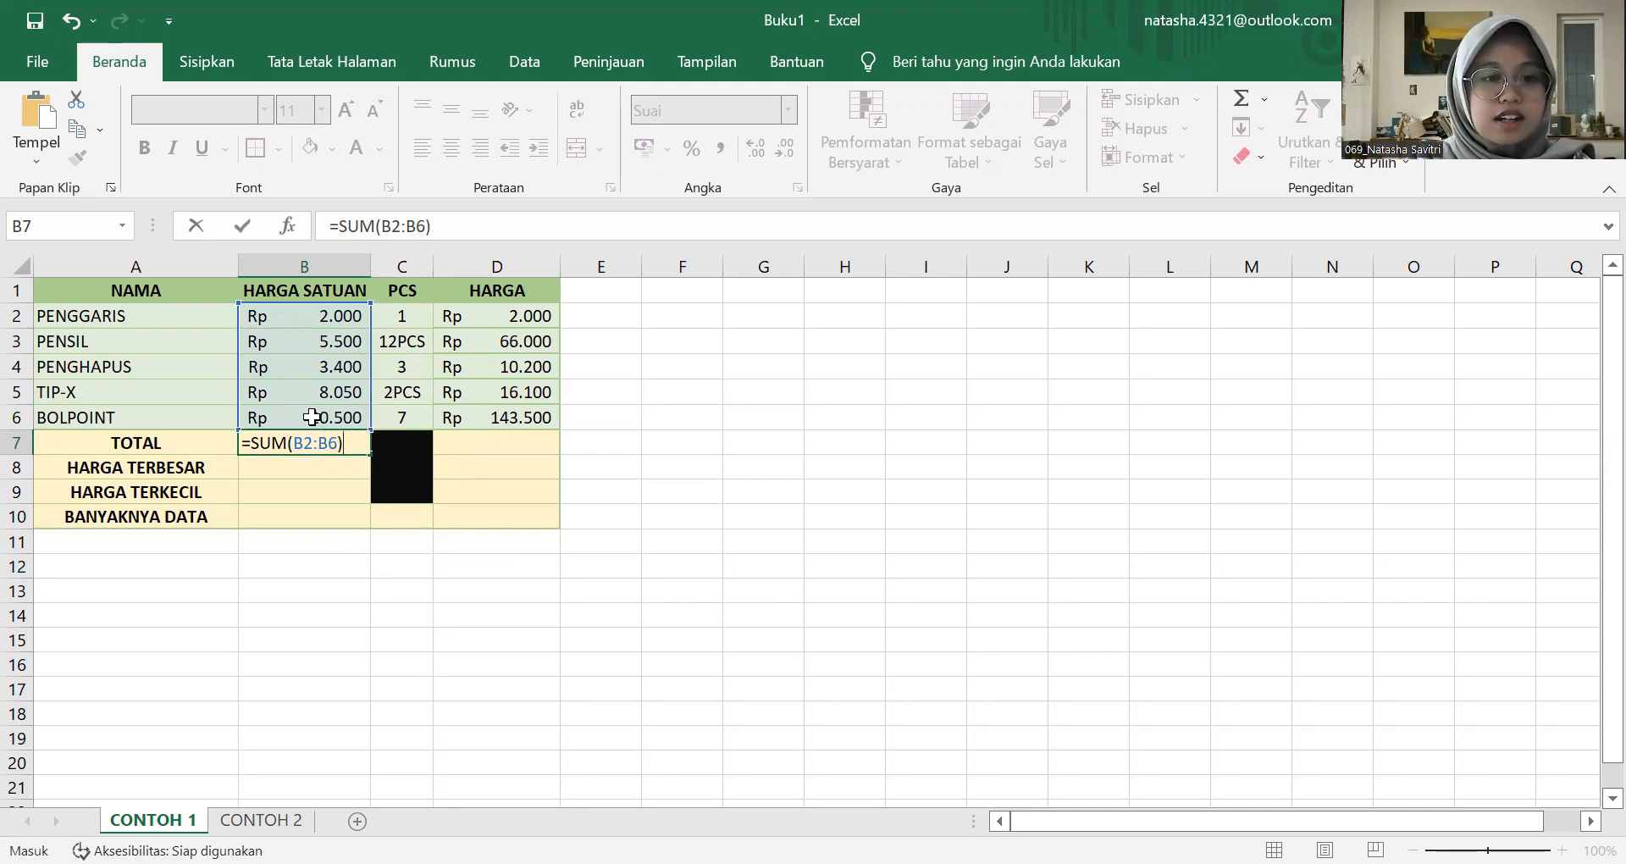
key(Return)
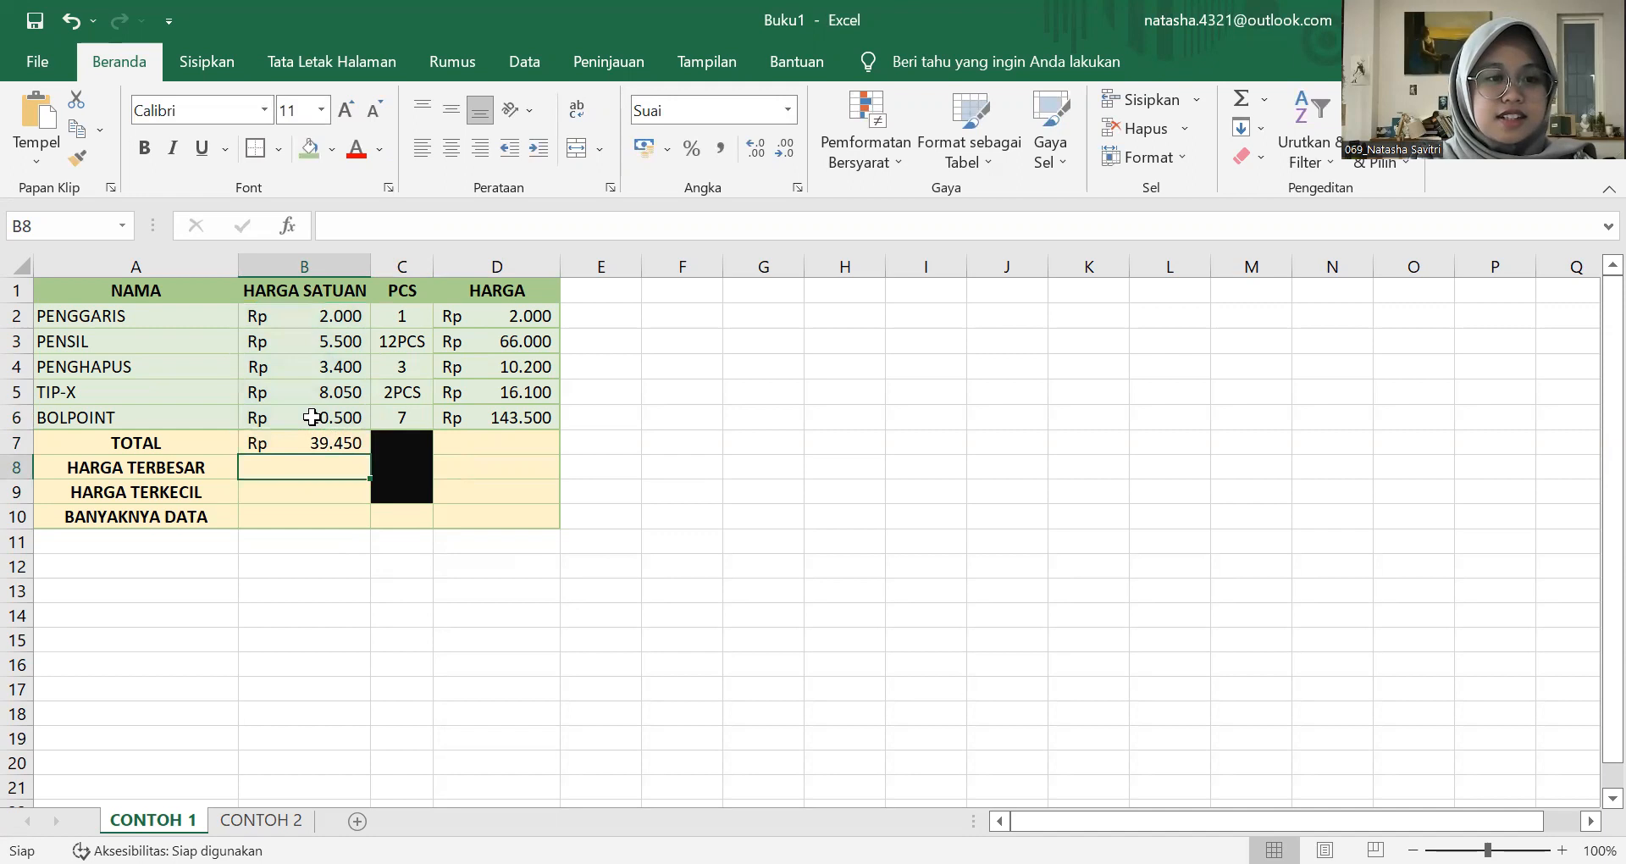
click(339, 442)
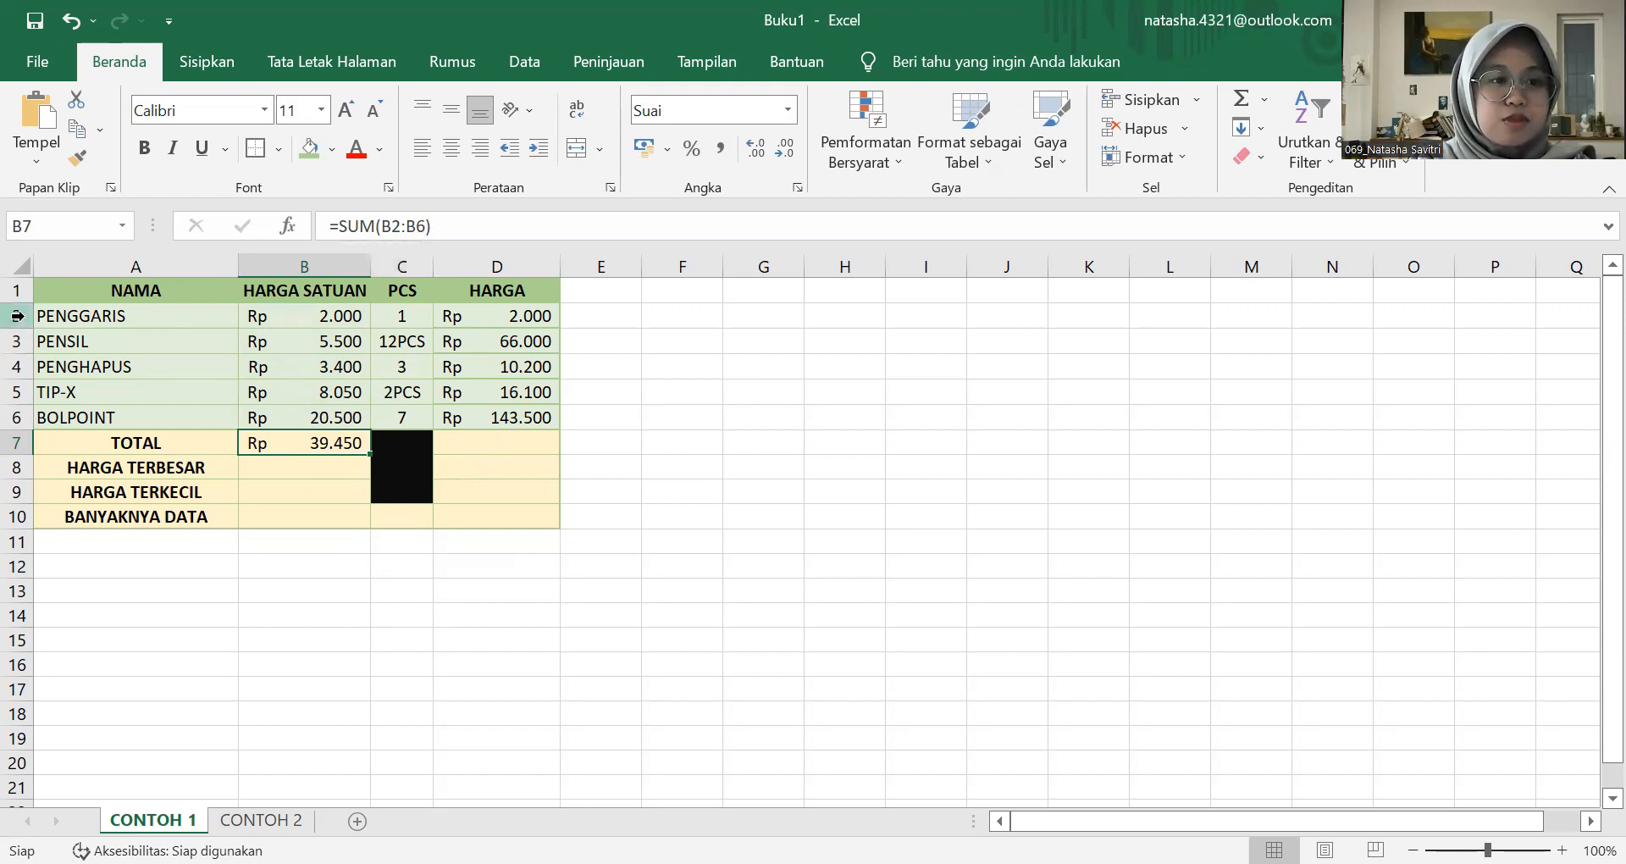
drag(14, 322, 10, 415)
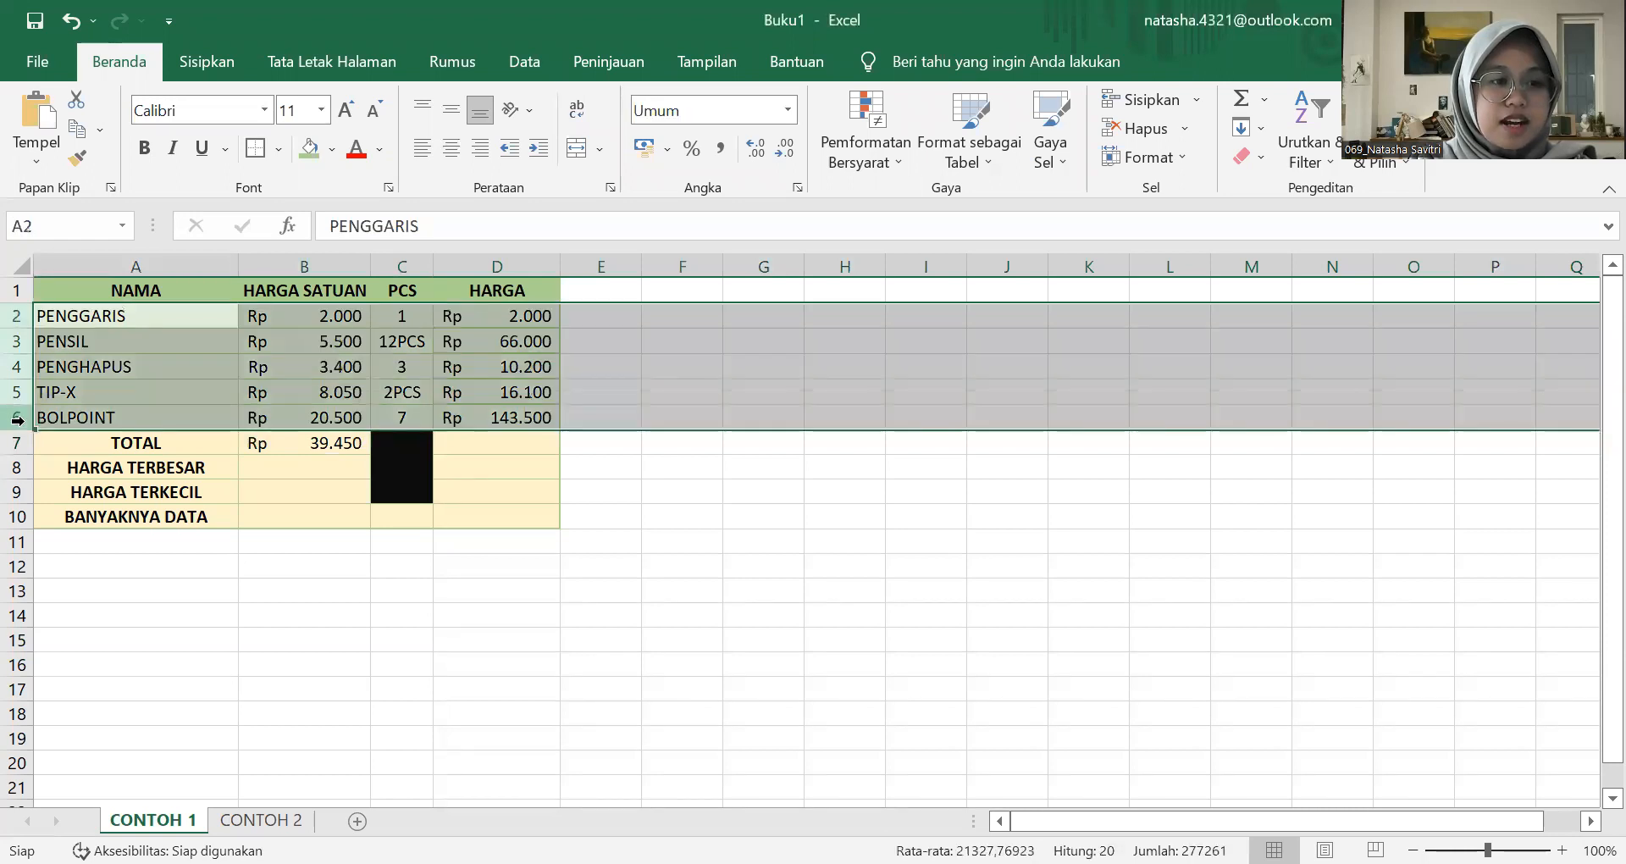
click(457, 403)
Step: Total the HARGA column in cell D7 with a SUM formula over D2:D6
click(491, 443)
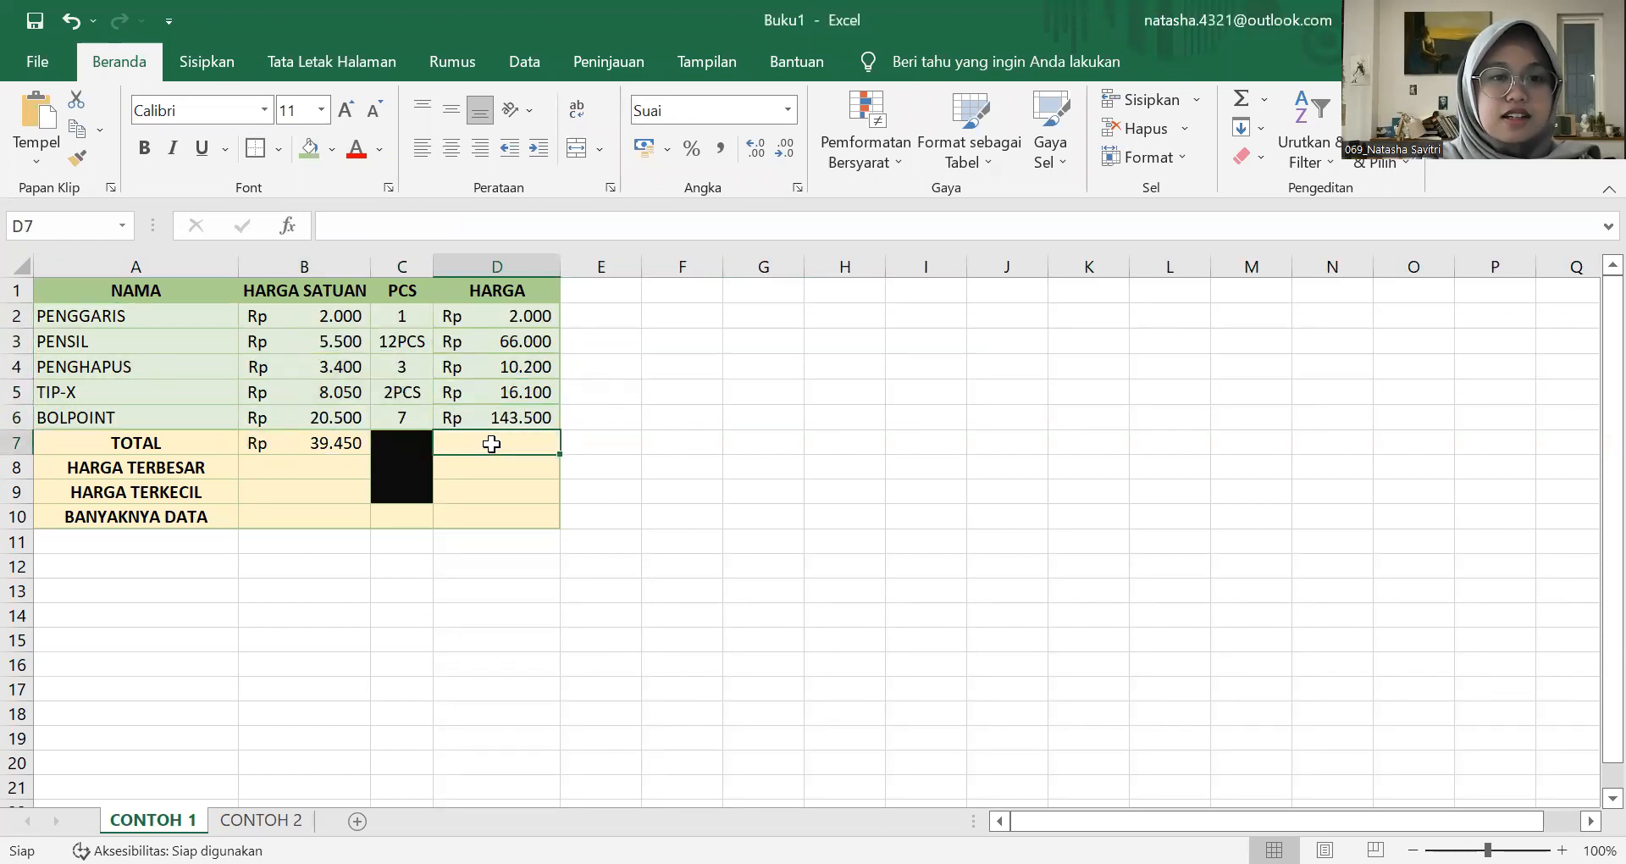
text(=)
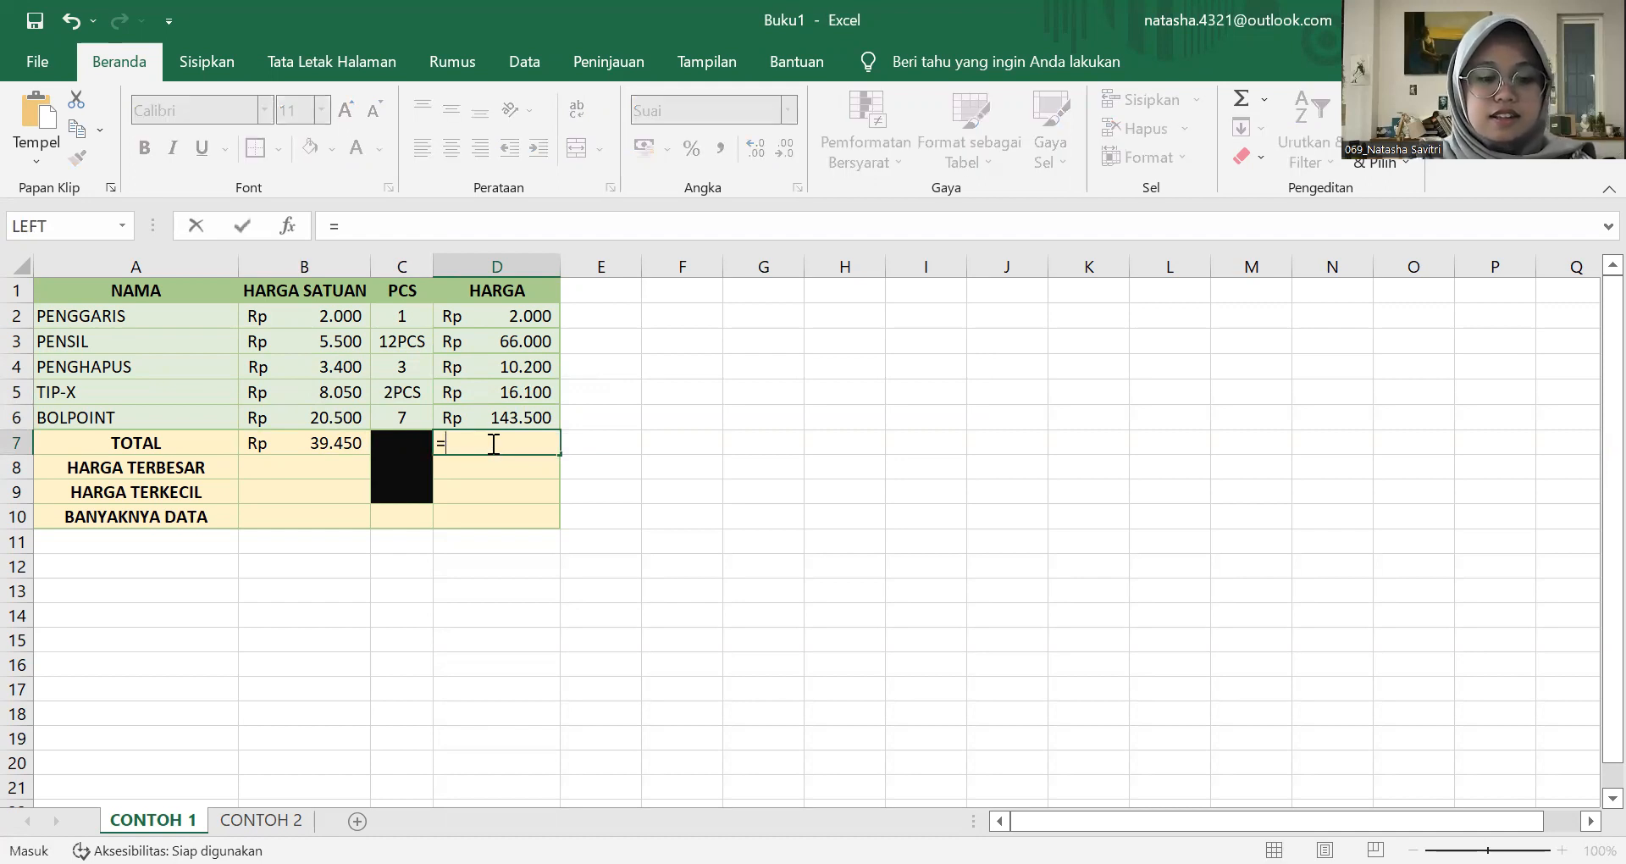
text(SU)
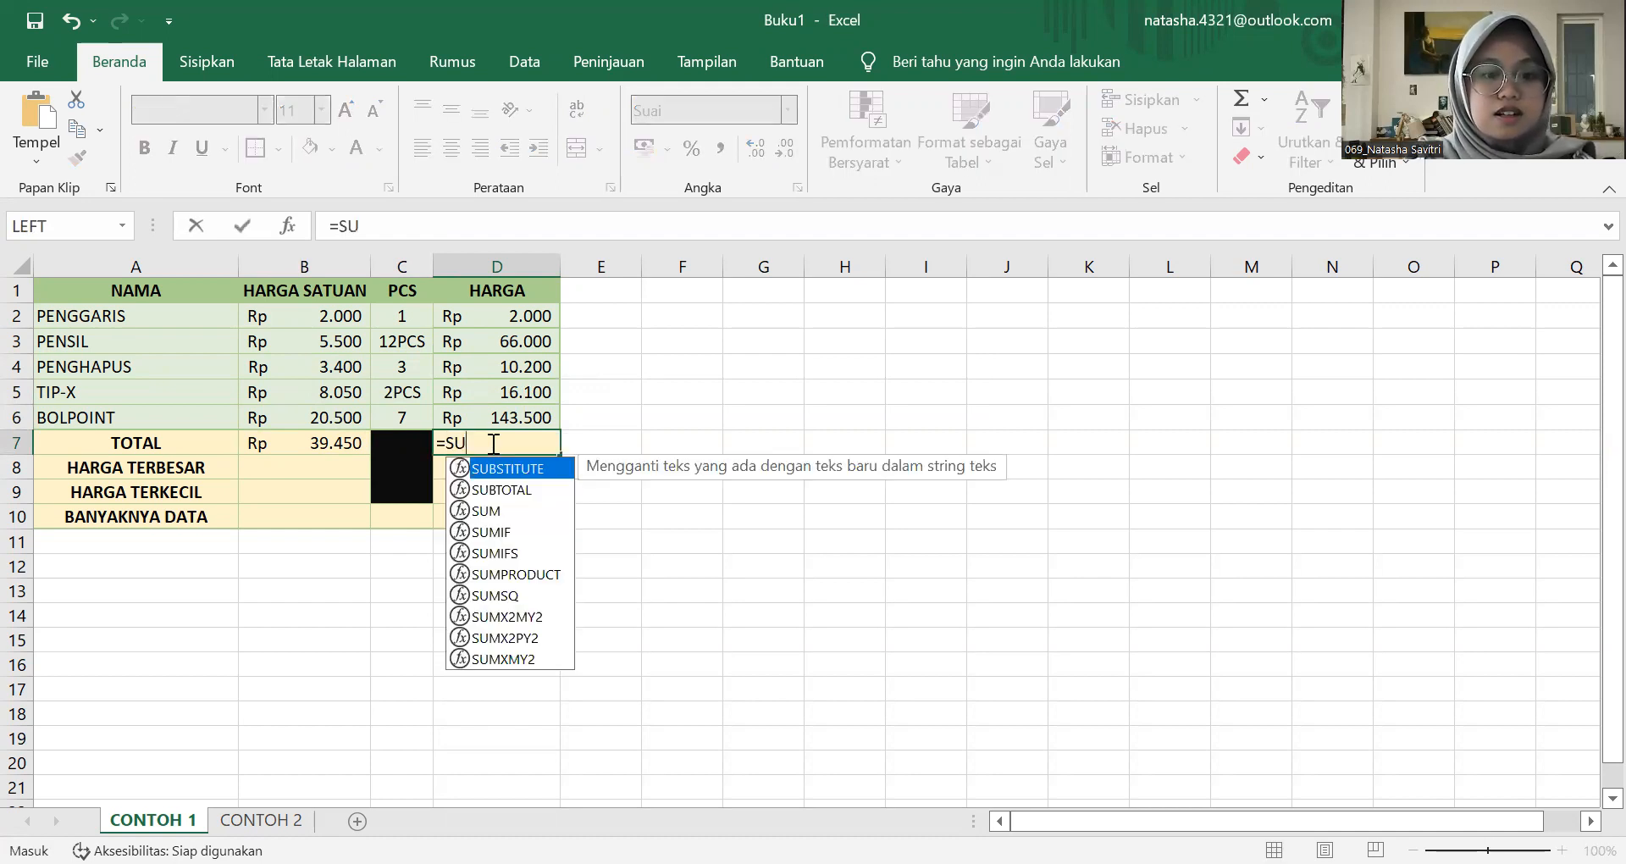
text(M)
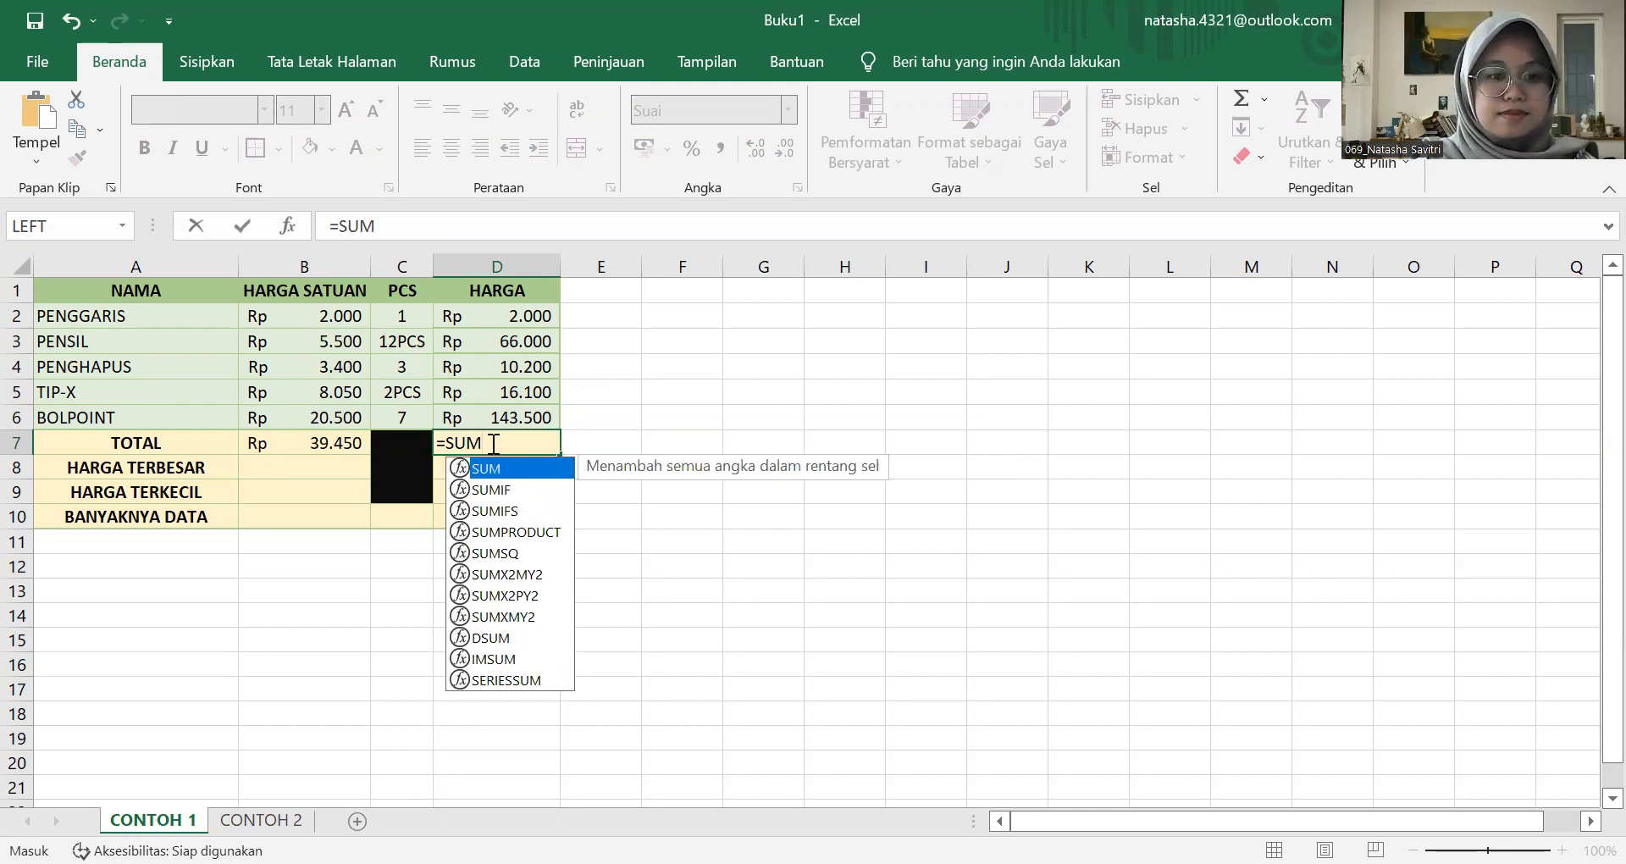
text(()
click(530, 316)
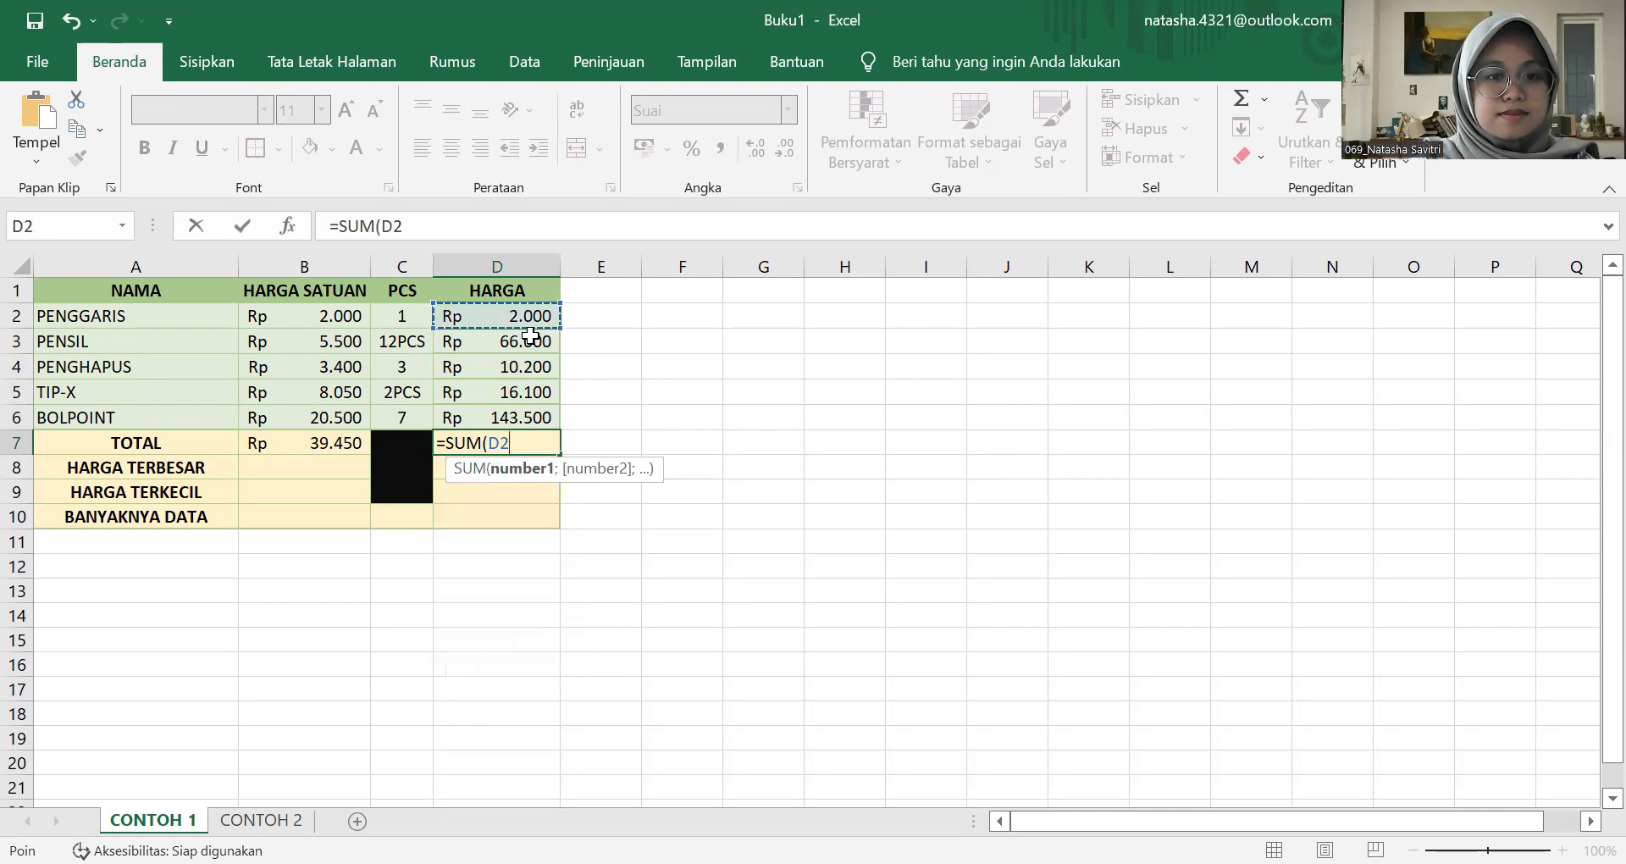
shift+click(534, 407)
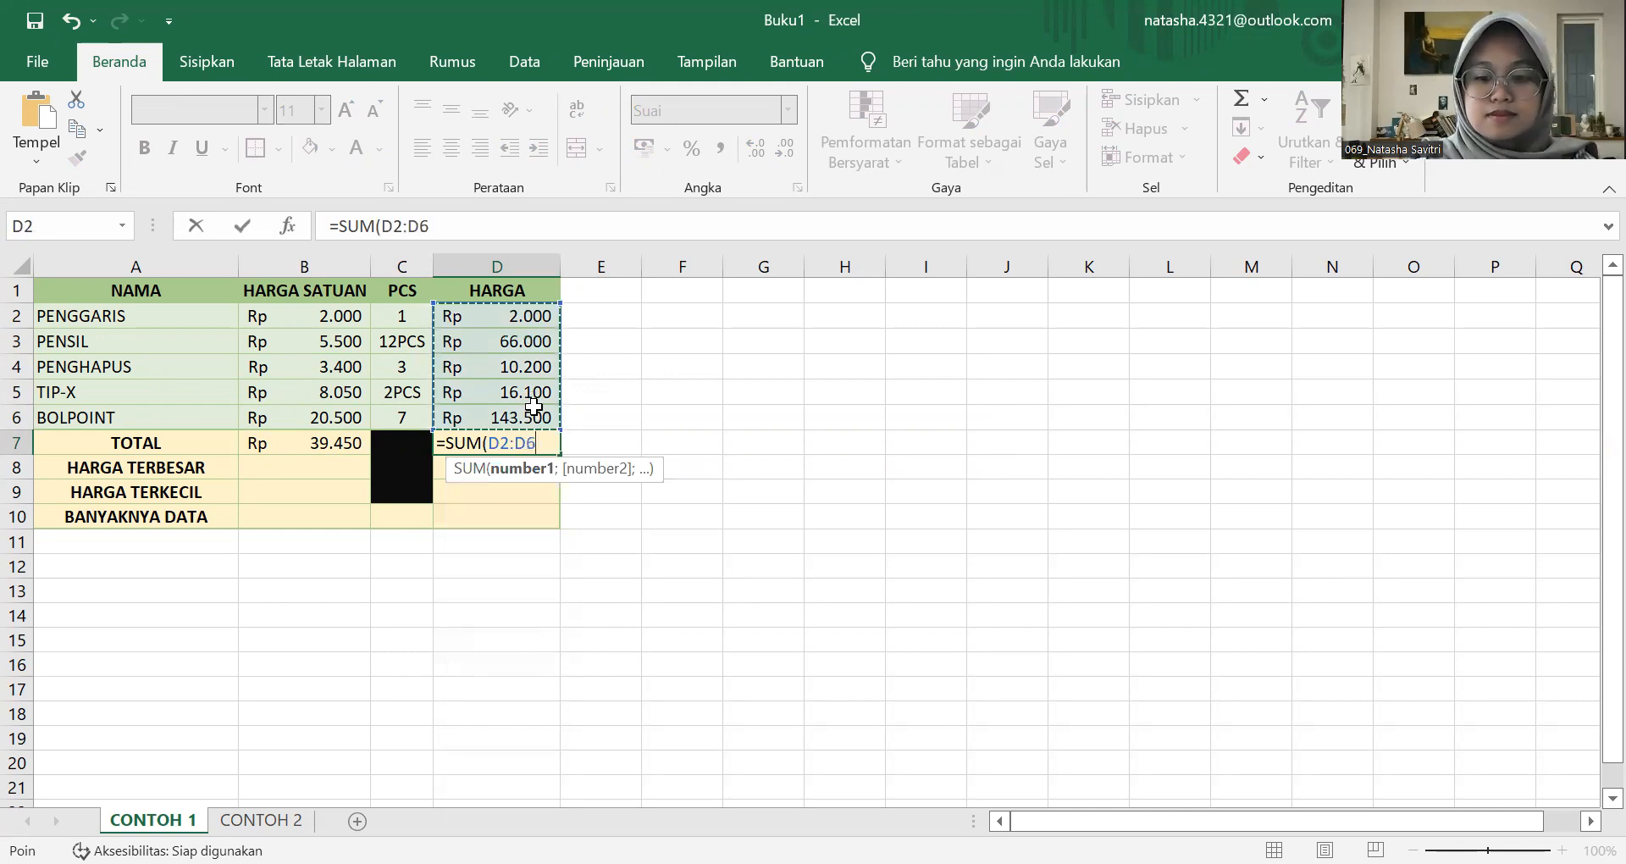
key(Return)
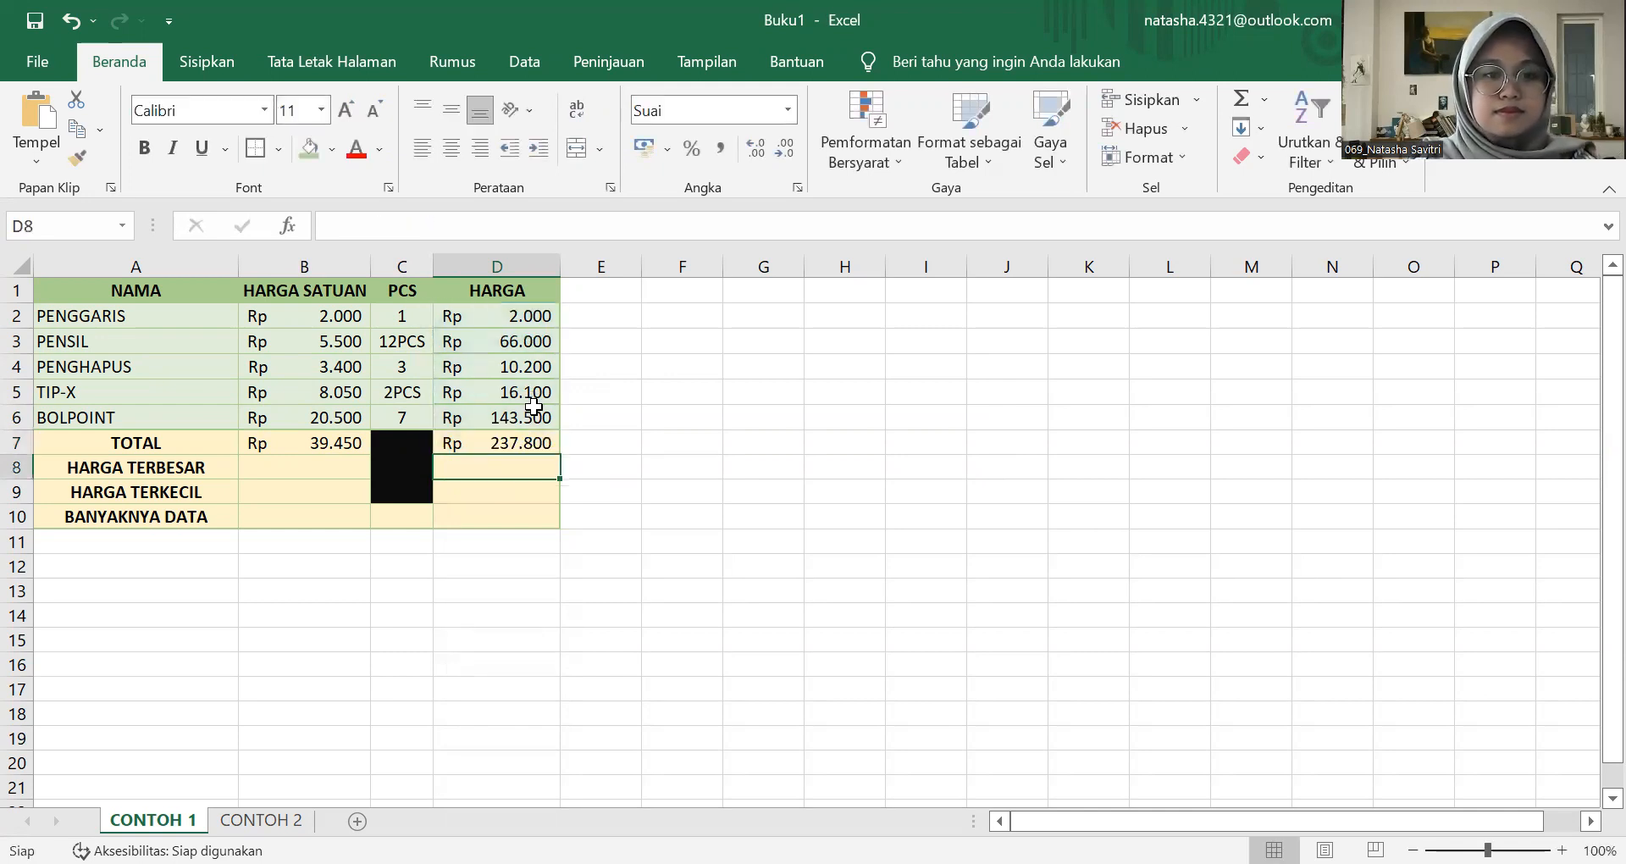
Step: Find the largest unit price (HARGA TERBESAR) in cell B8 with the formula =MAX(B2:B6)
click(328, 466)
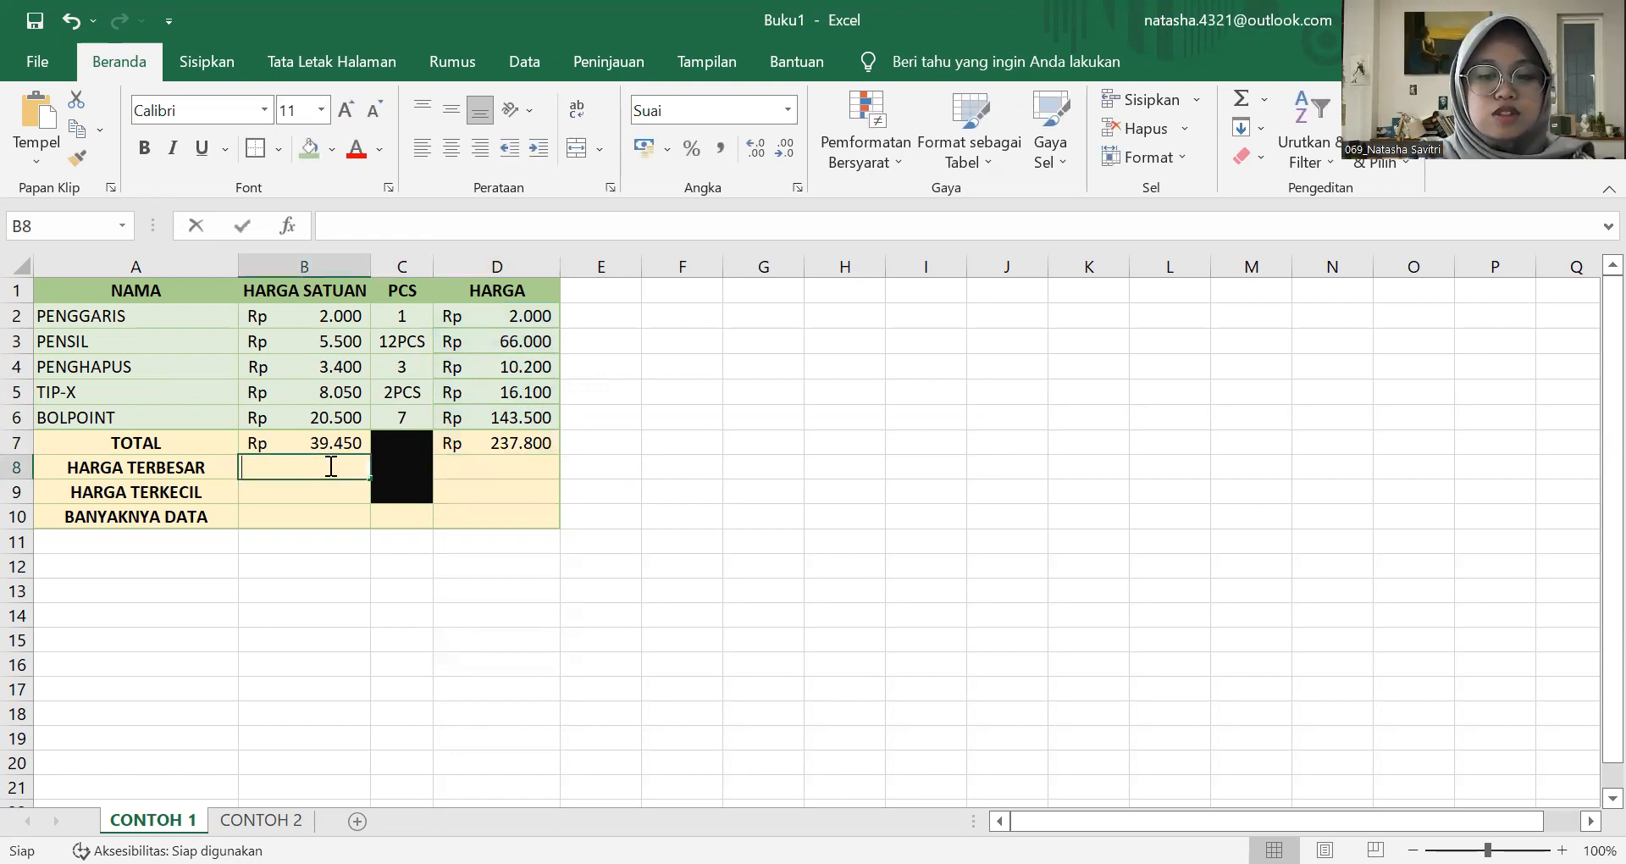
text(=)
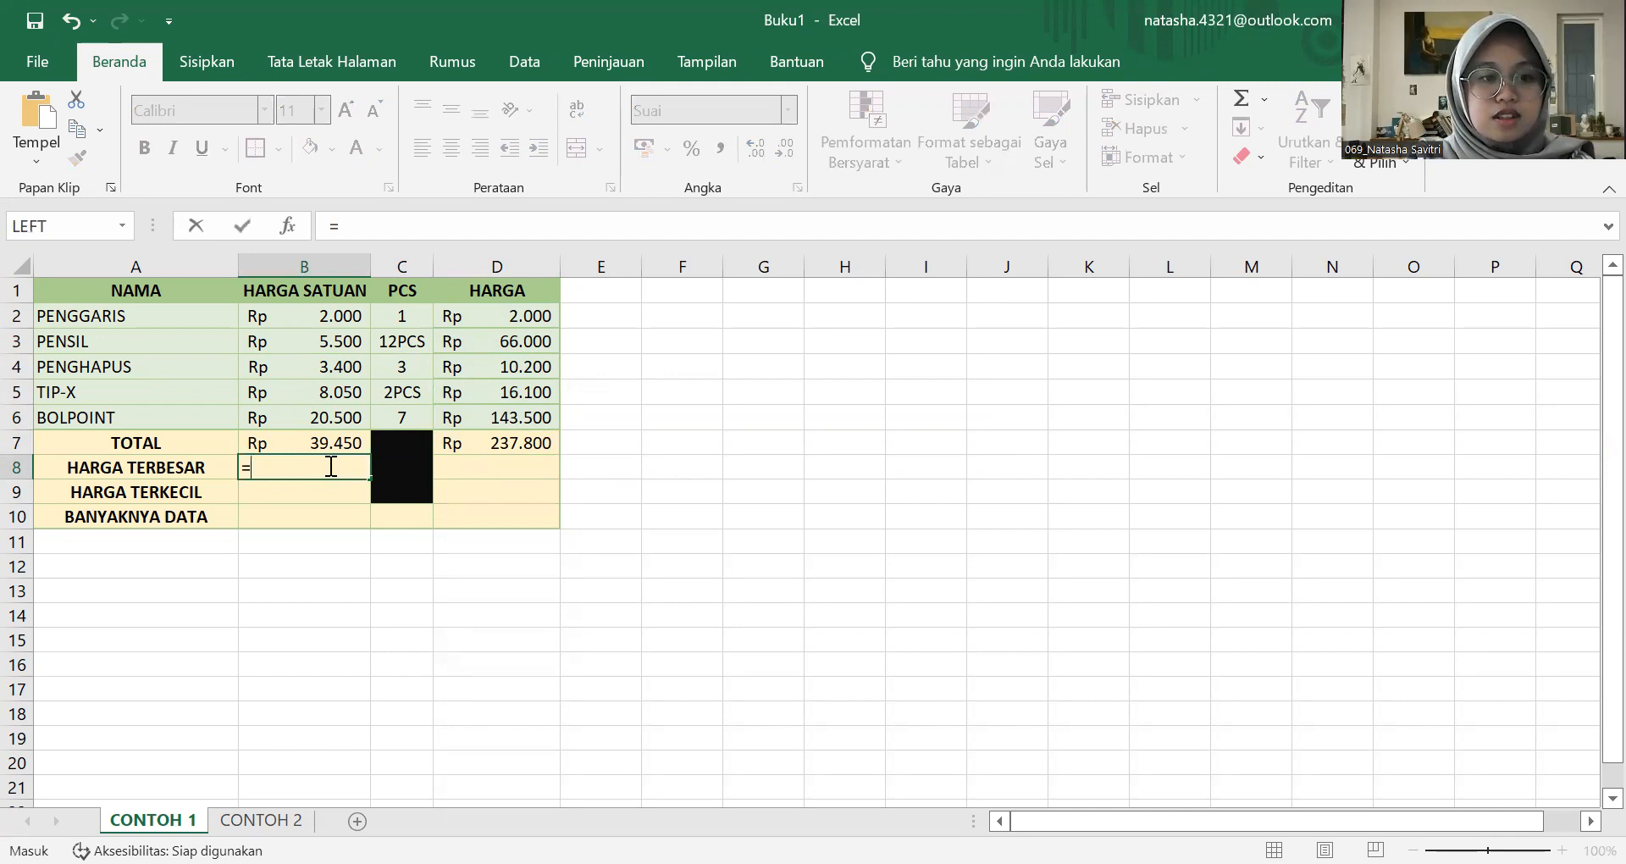
text(MAX)
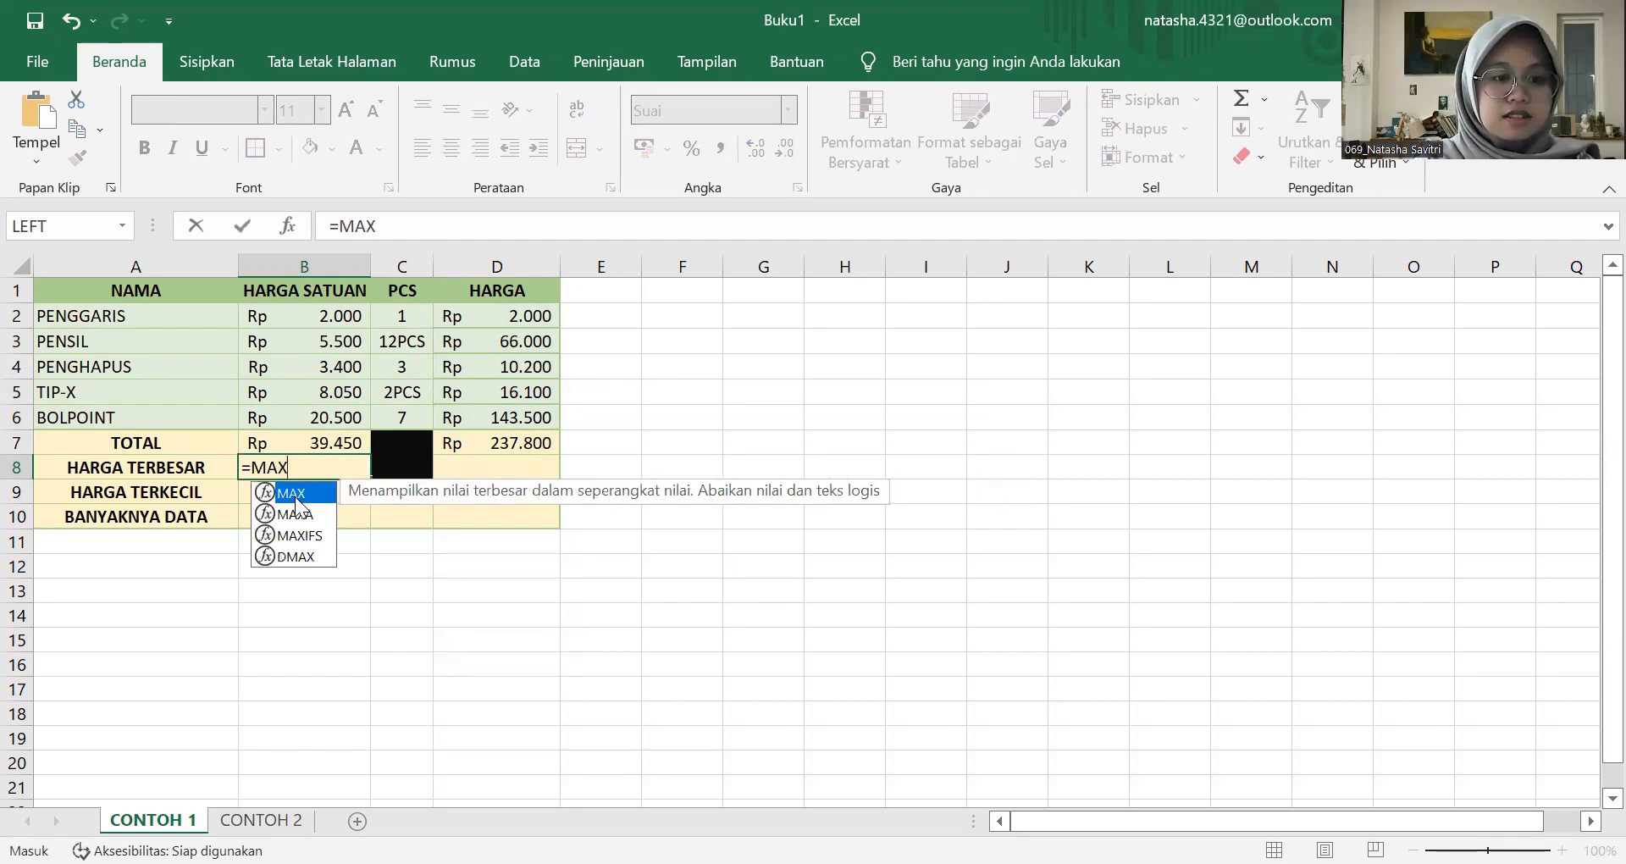
text(()
drag(298, 320, 311, 417)
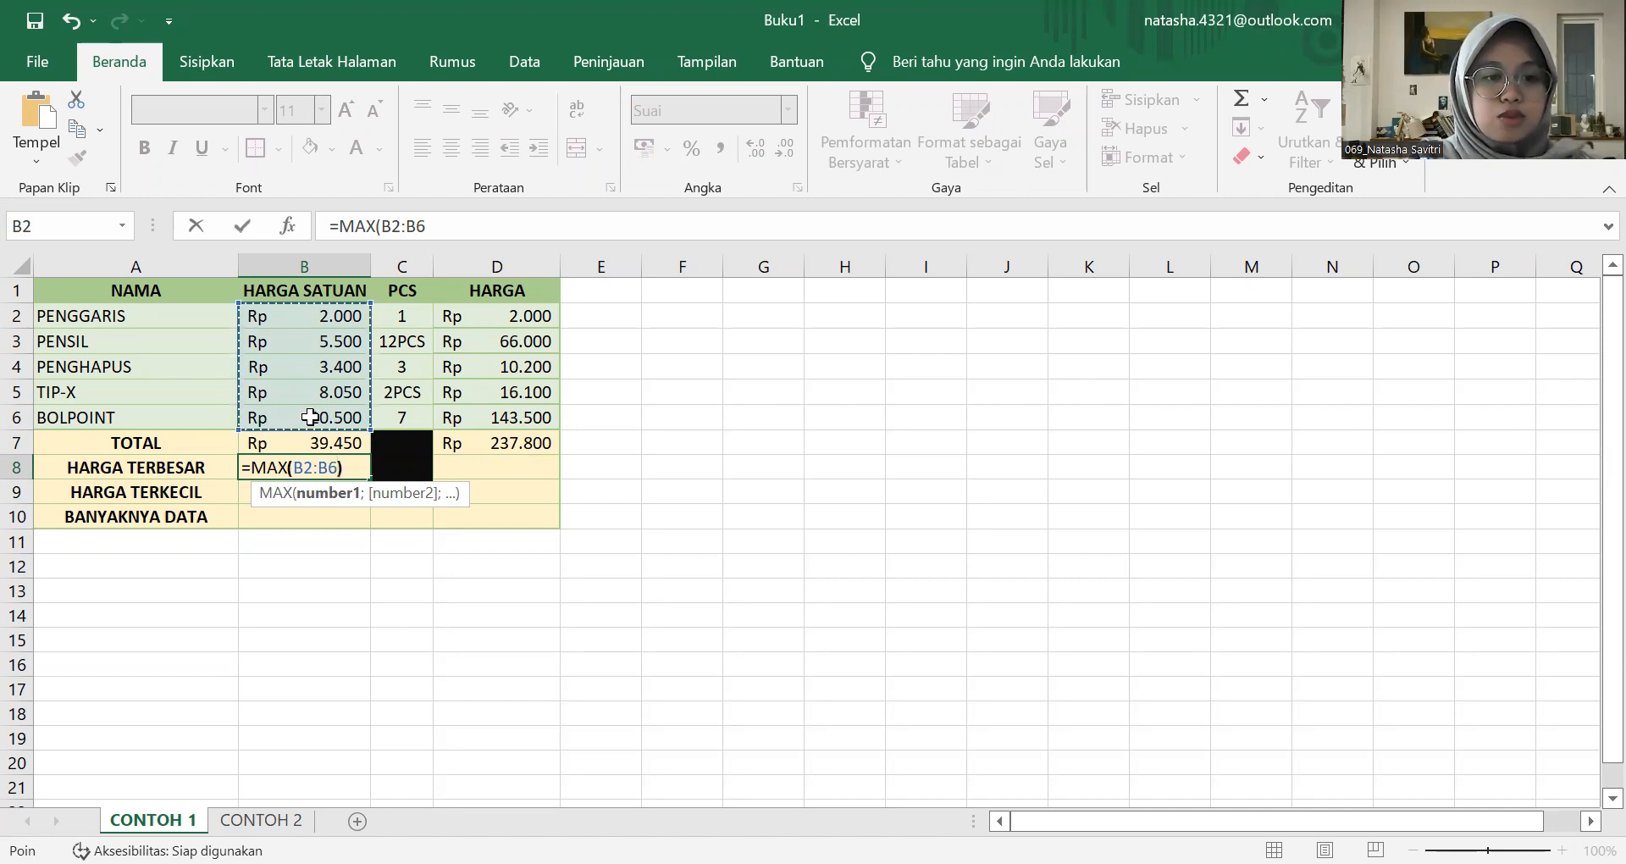
text())
key(Return)
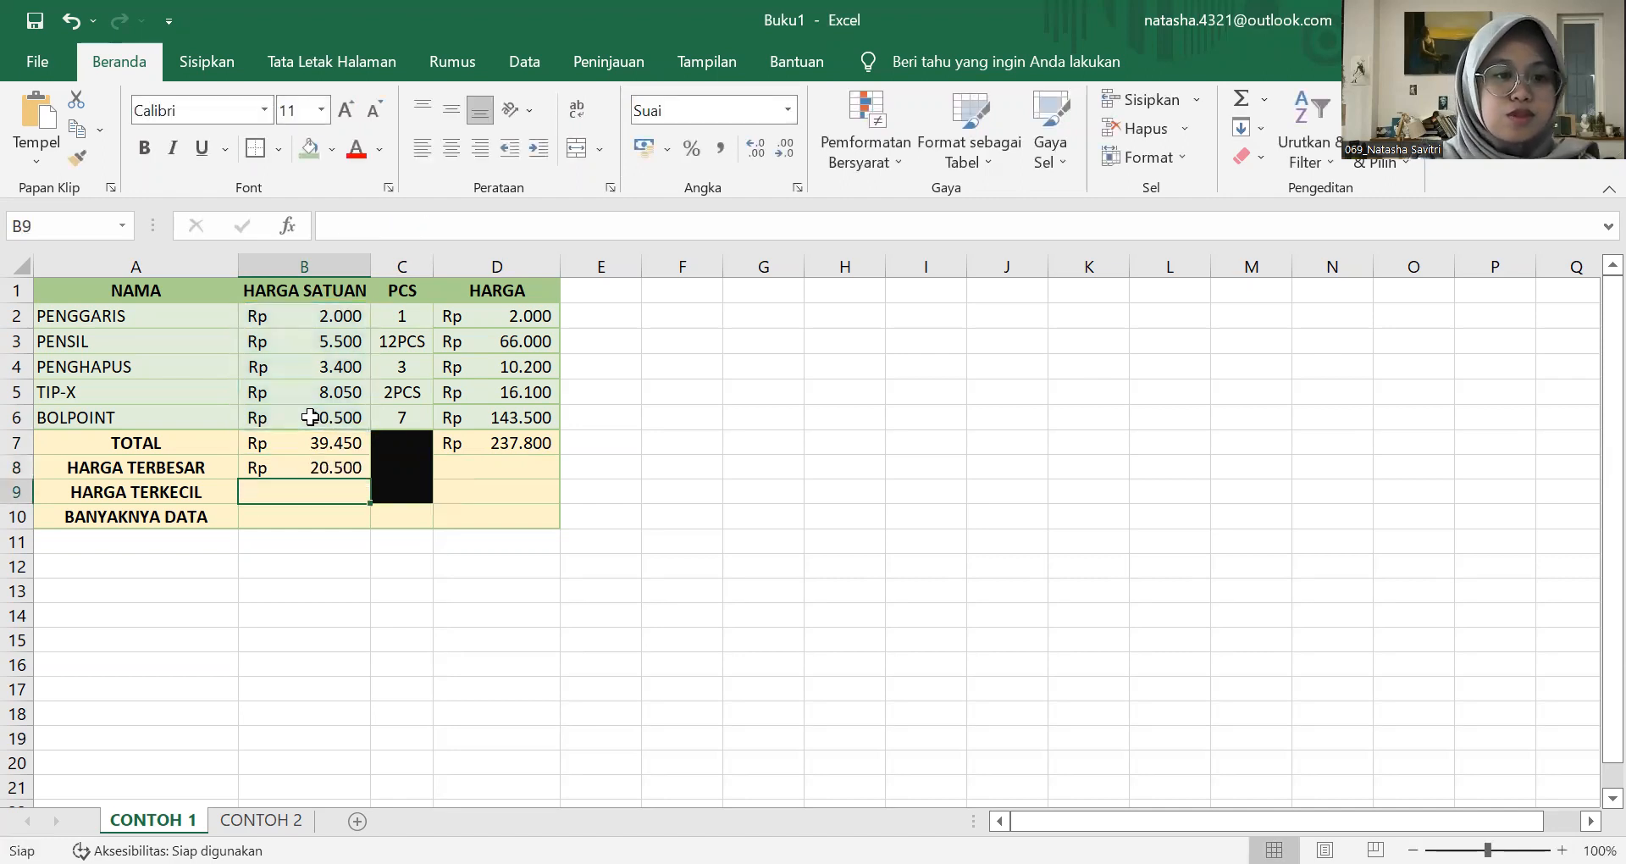
click(360, 470)
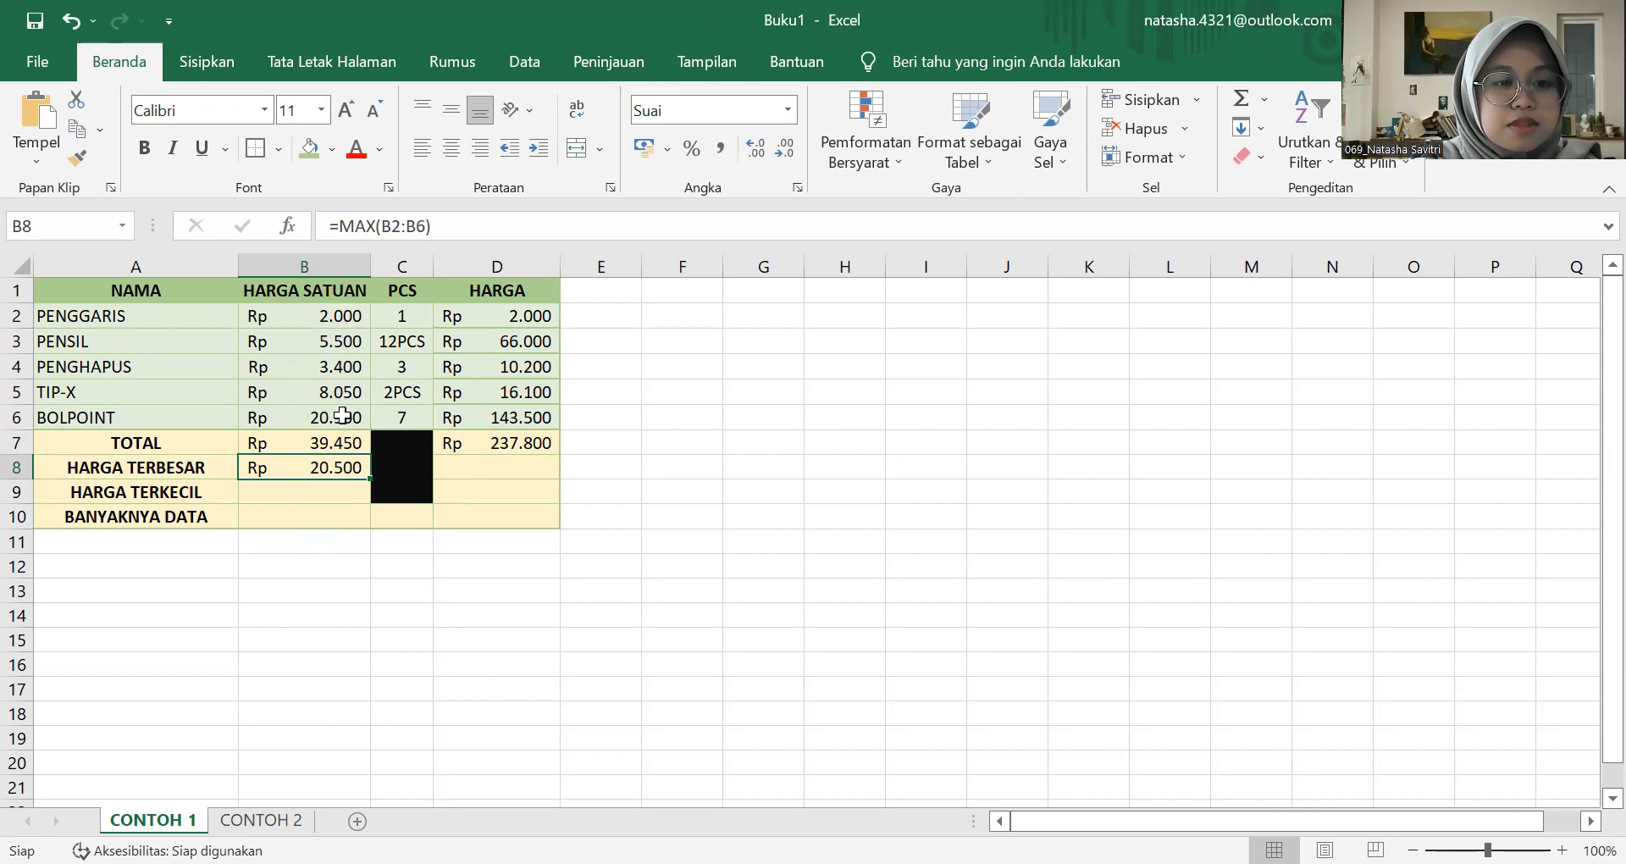
click(292, 420)
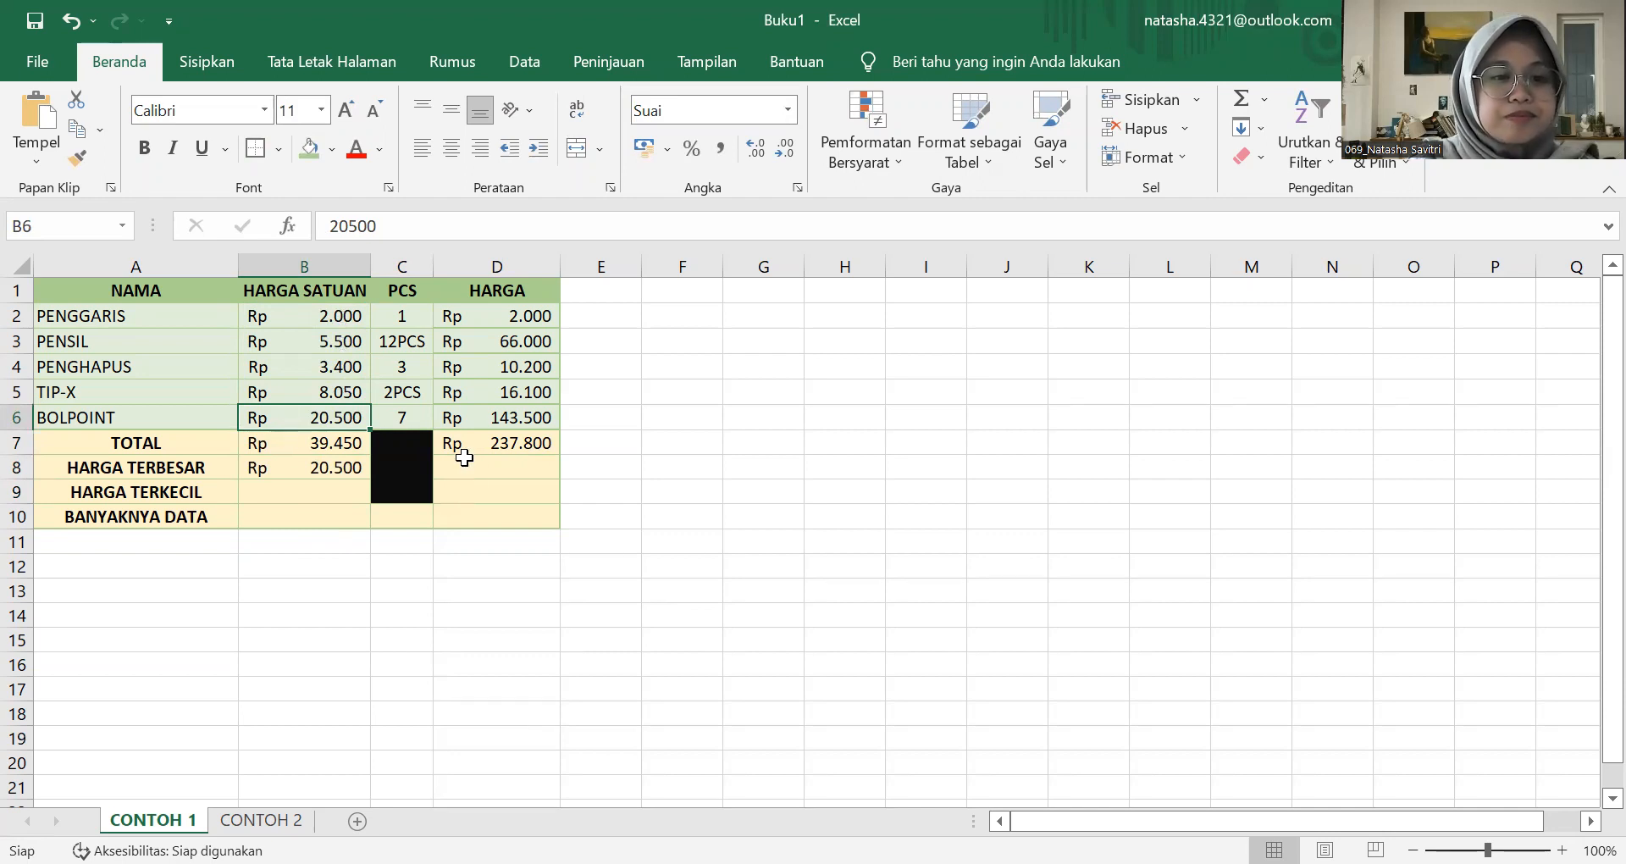
Step: Find the largest value of the HARGA column in cell D8 with the formula =MAX(D2:D6)
click(493, 467)
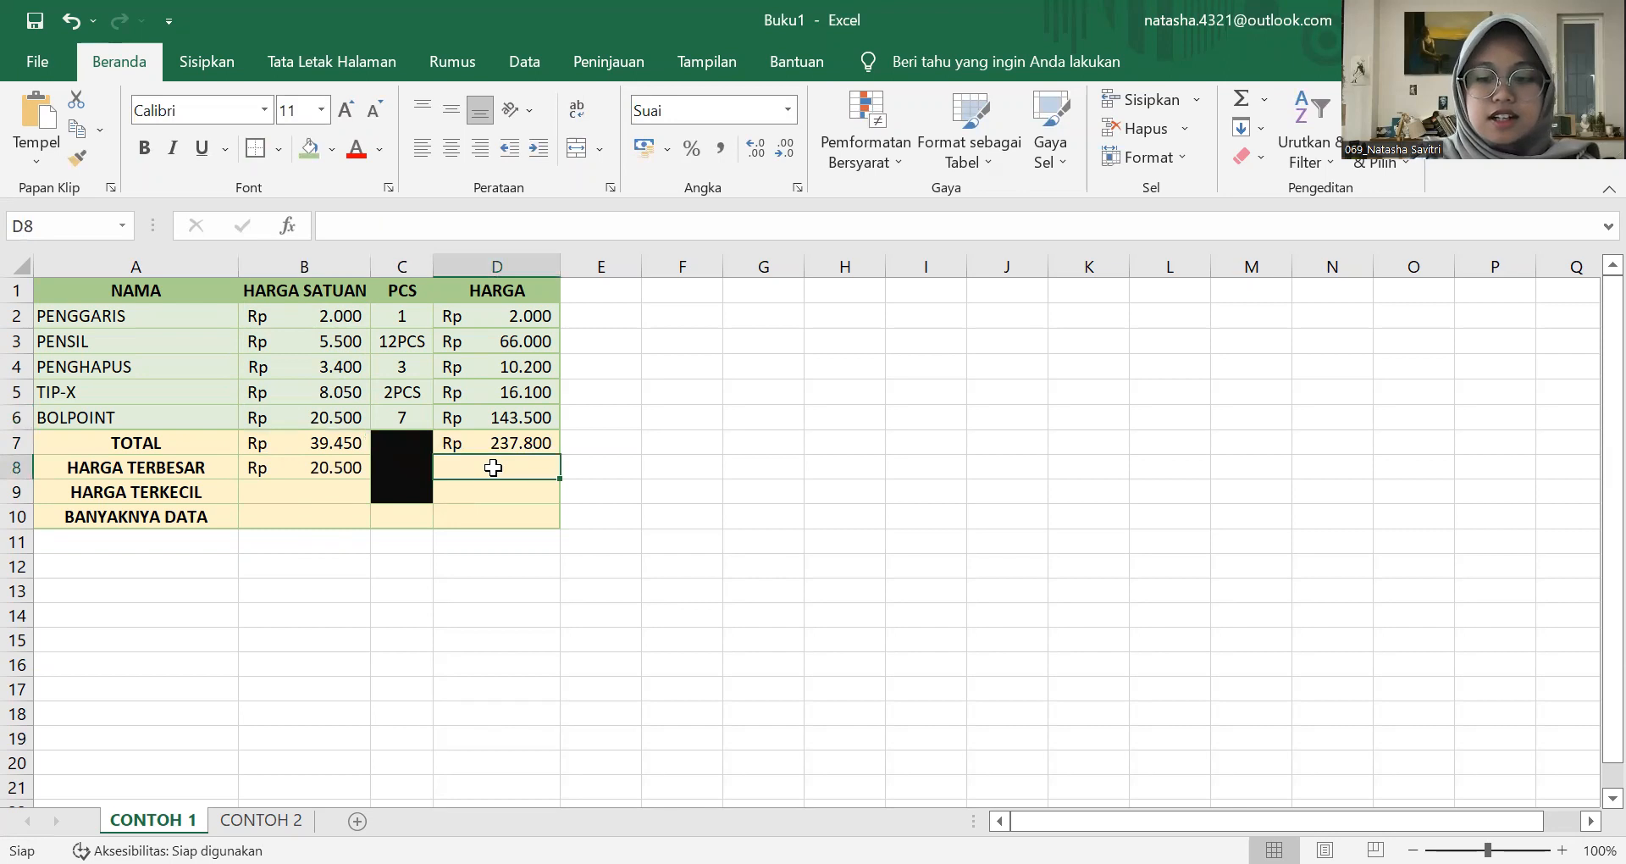
text(=)
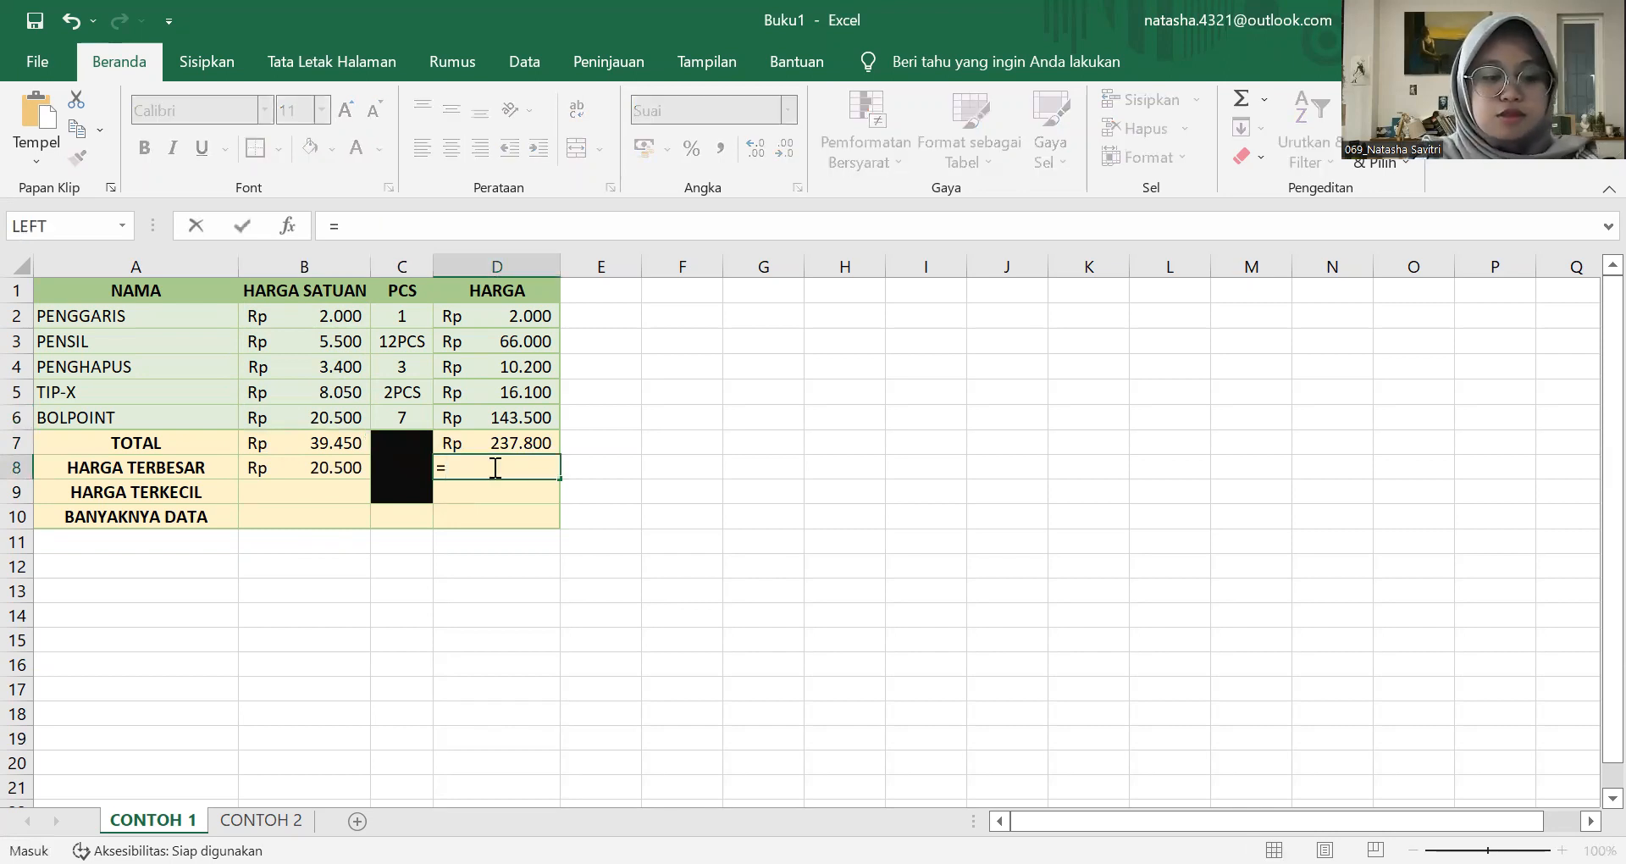
text(MAX)
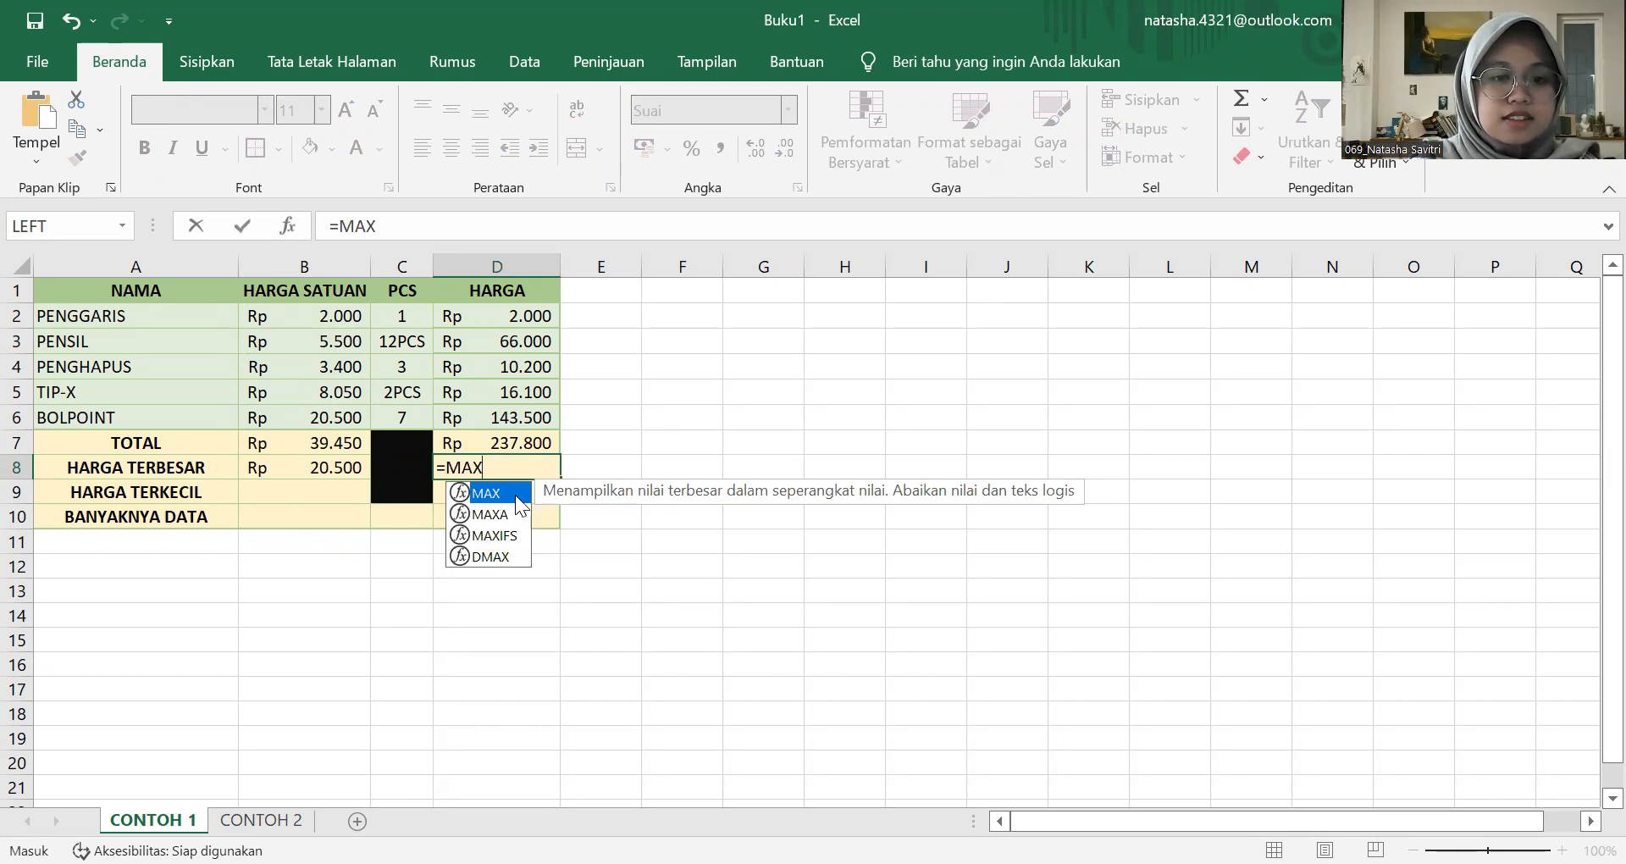
double_click(513, 492)
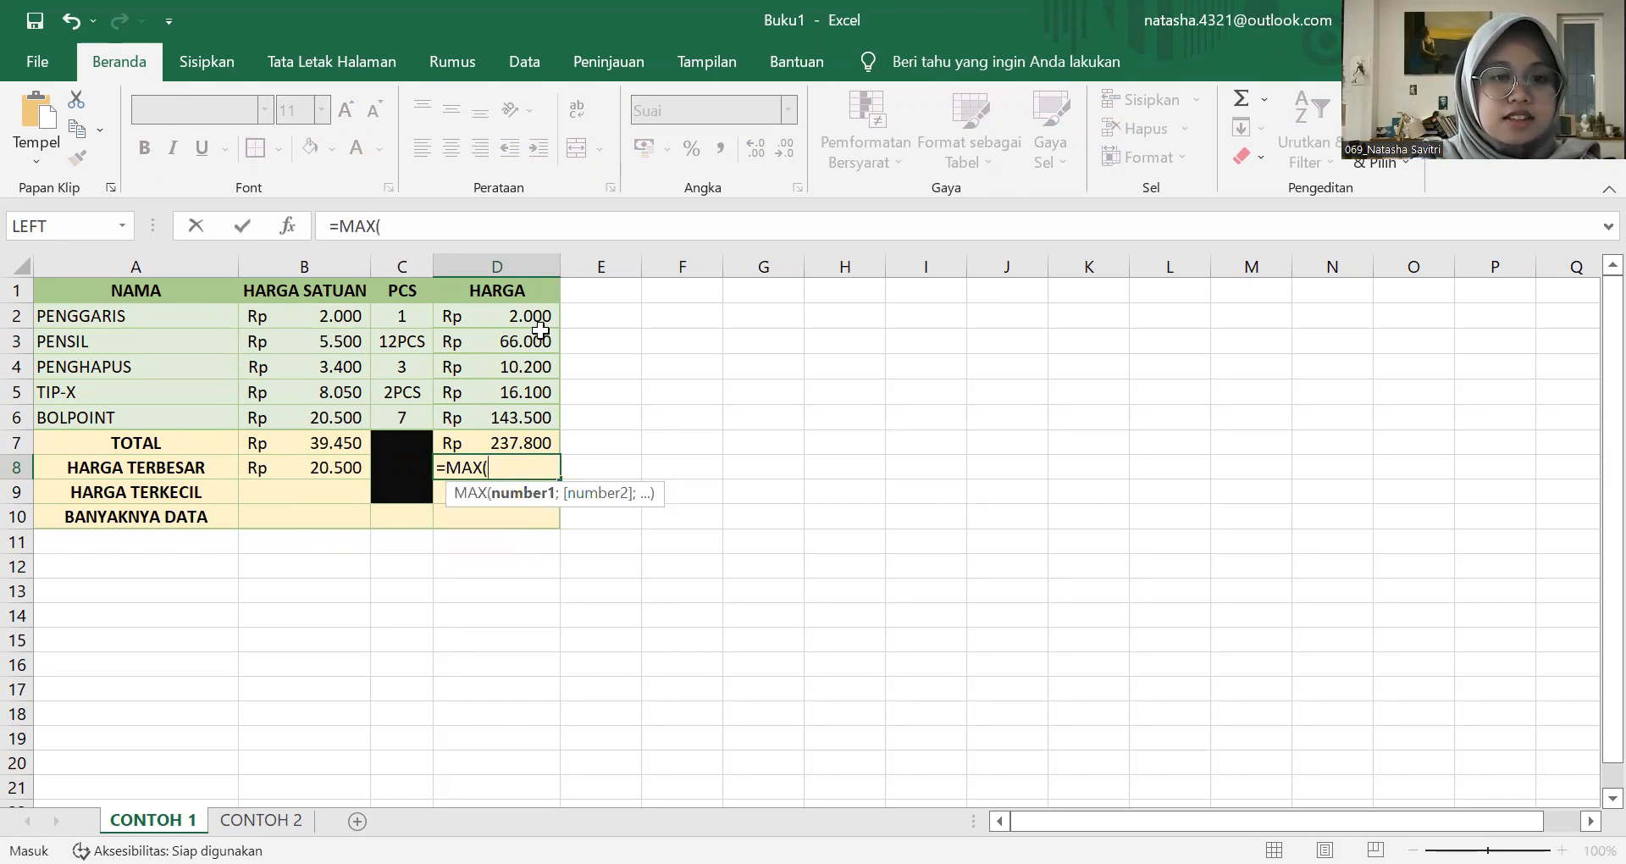
drag(535, 318, 540, 416)
text())
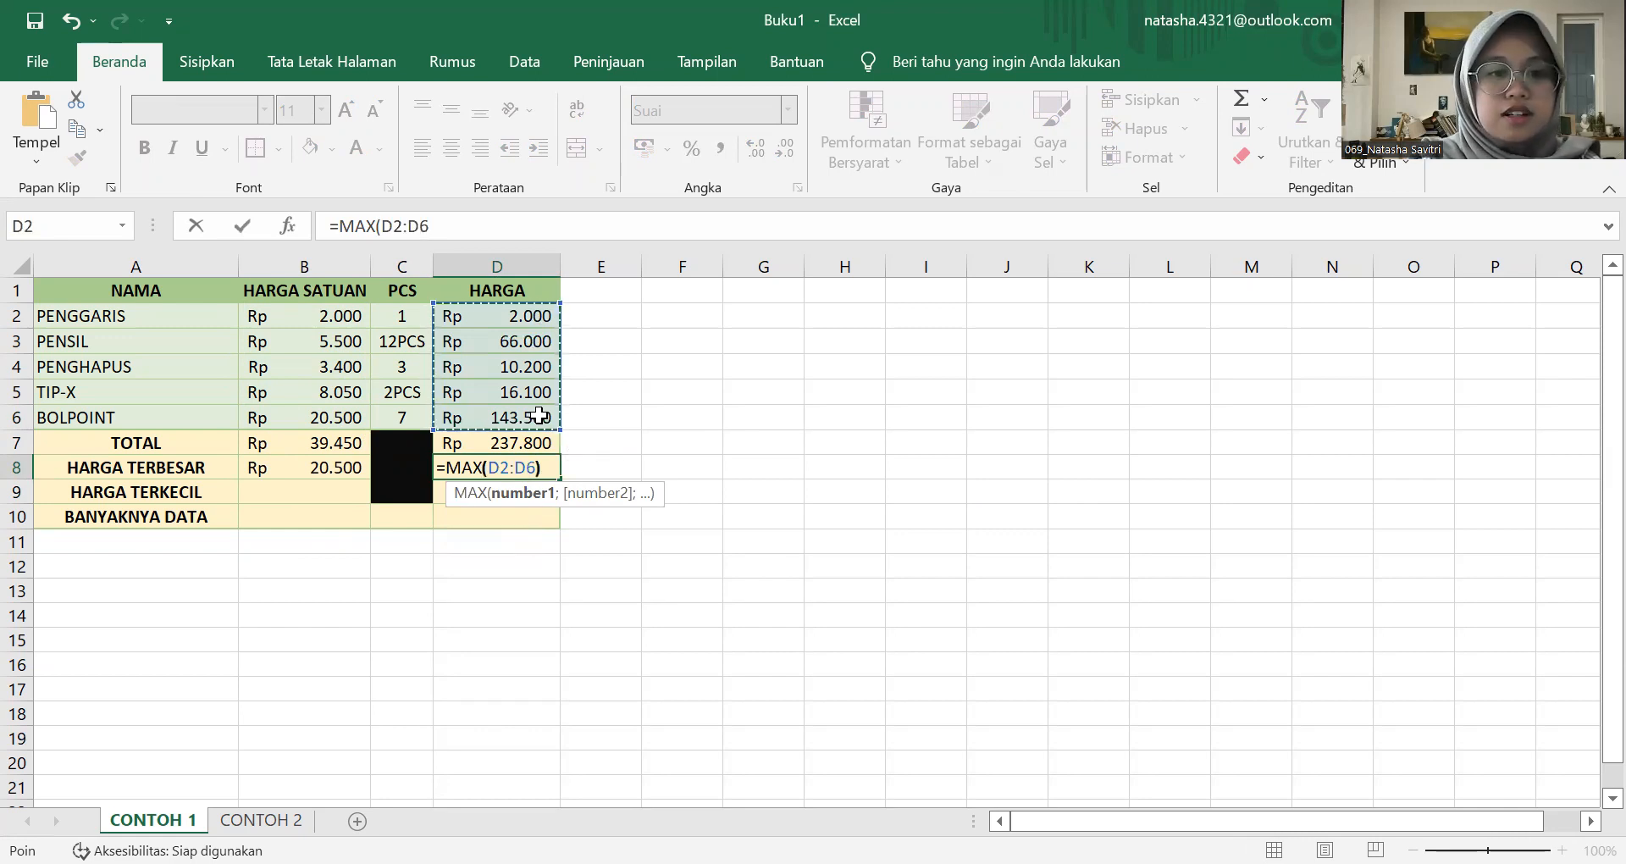
key(Return)
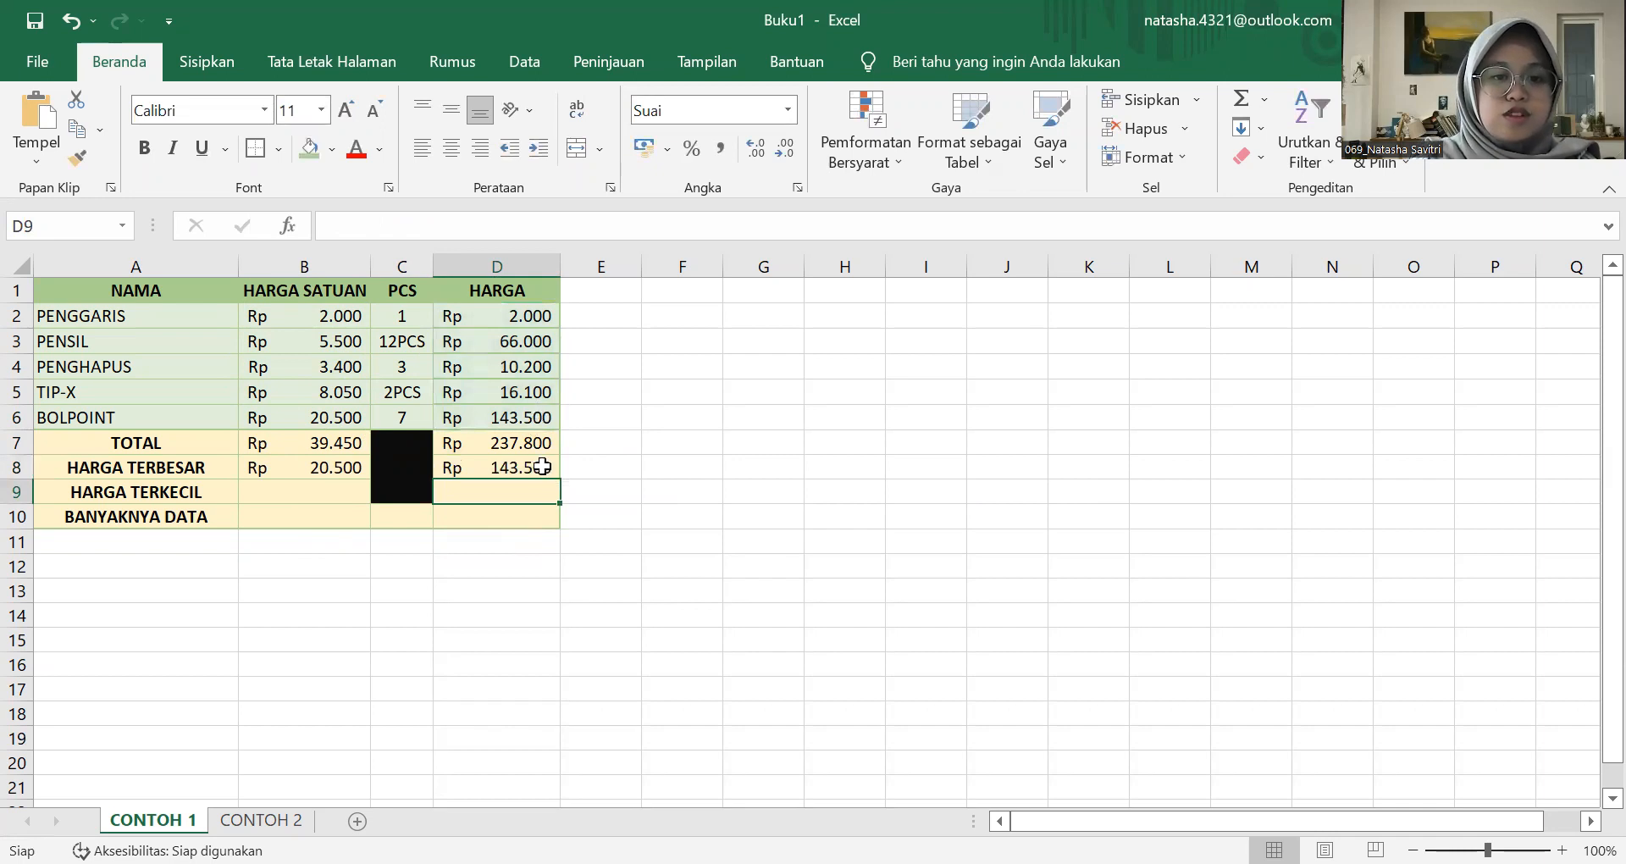
click(552, 466)
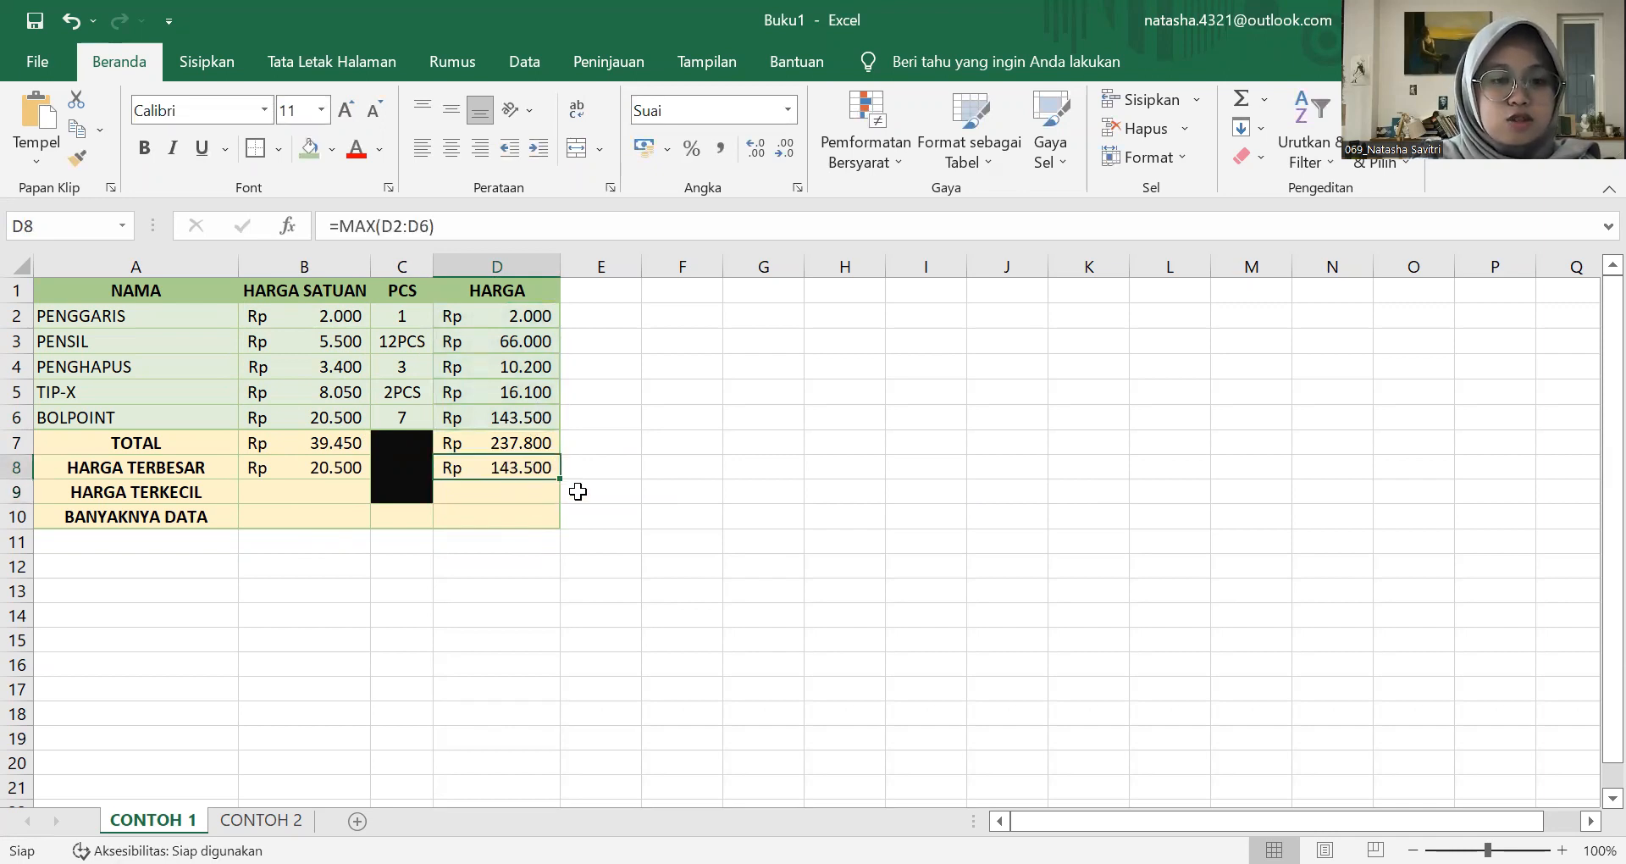
click(547, 413)
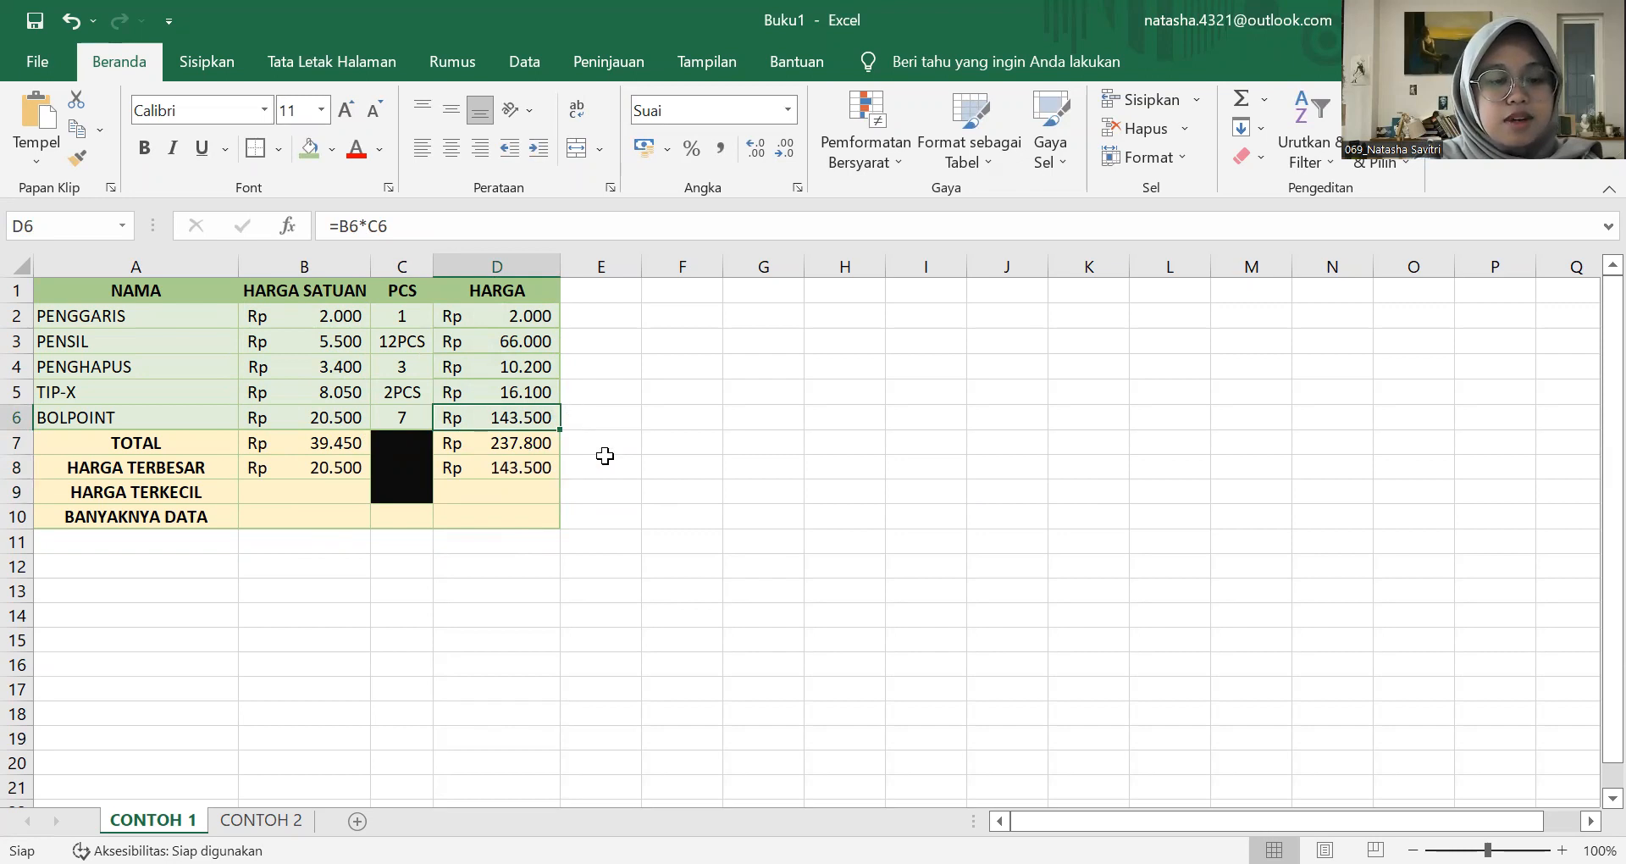
Step: Find the smallest unit price (HARGA TERKECIL) in cell B9 with the formula =MIN(B2:B6)
click(340, 497)
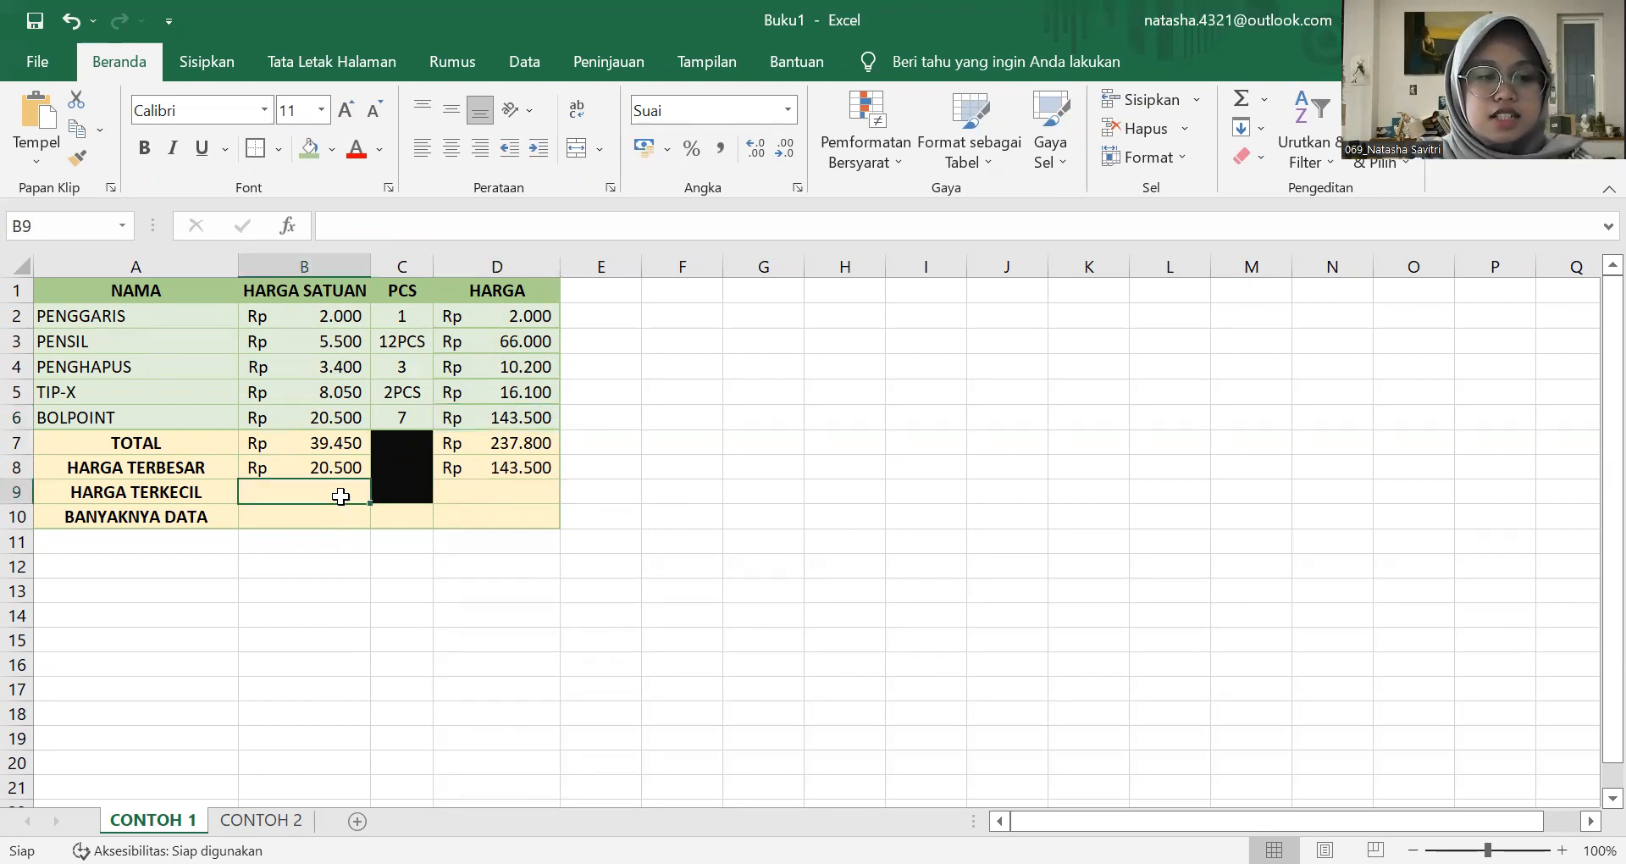
text(=)
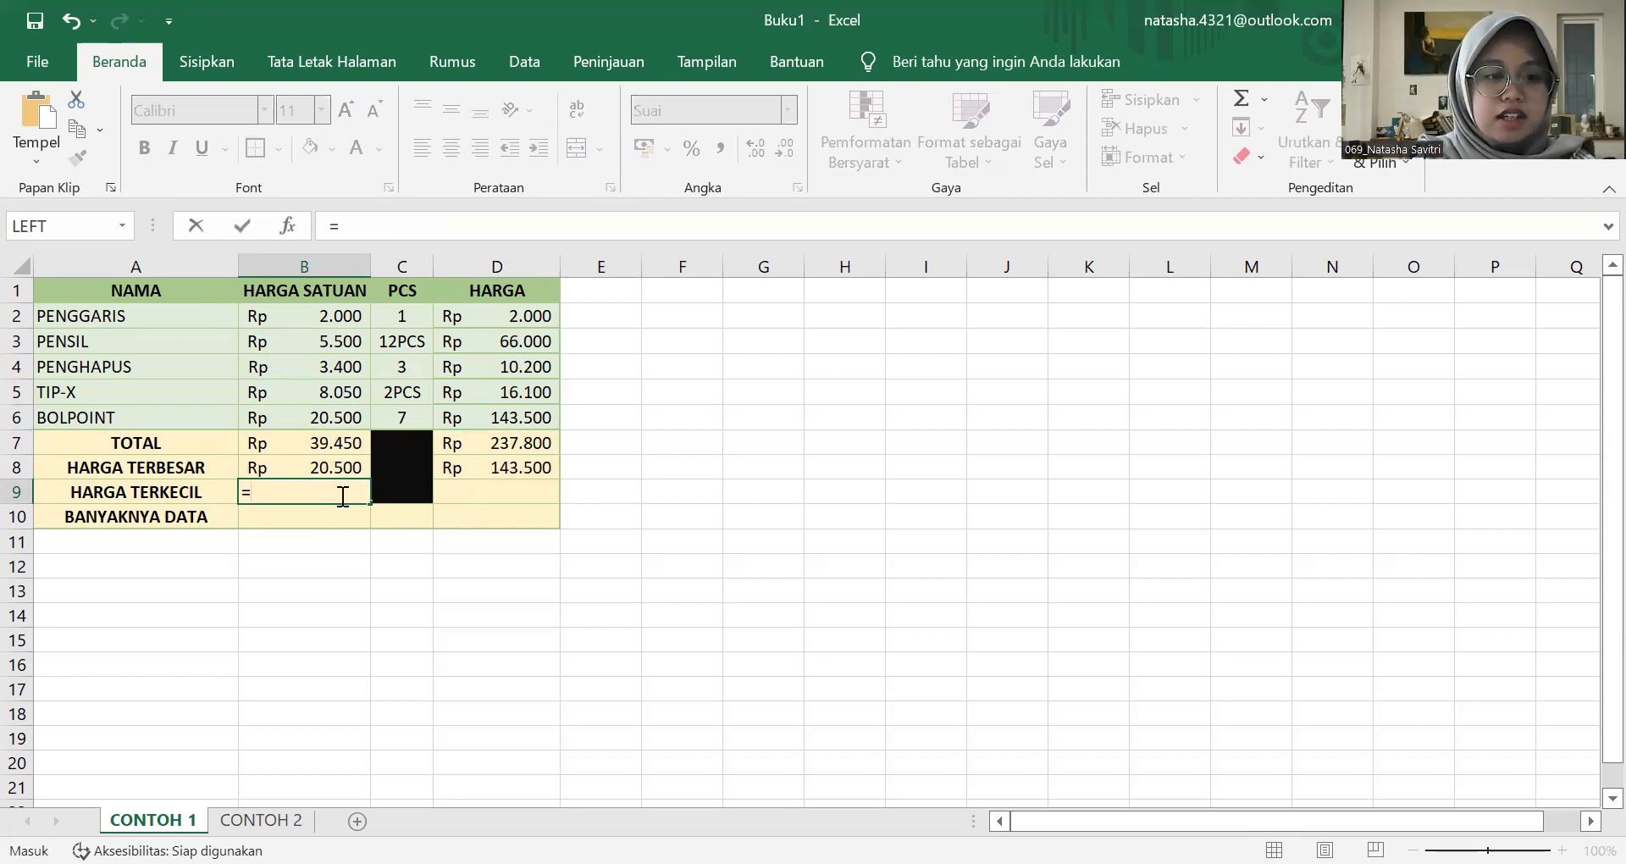
text(MIN)
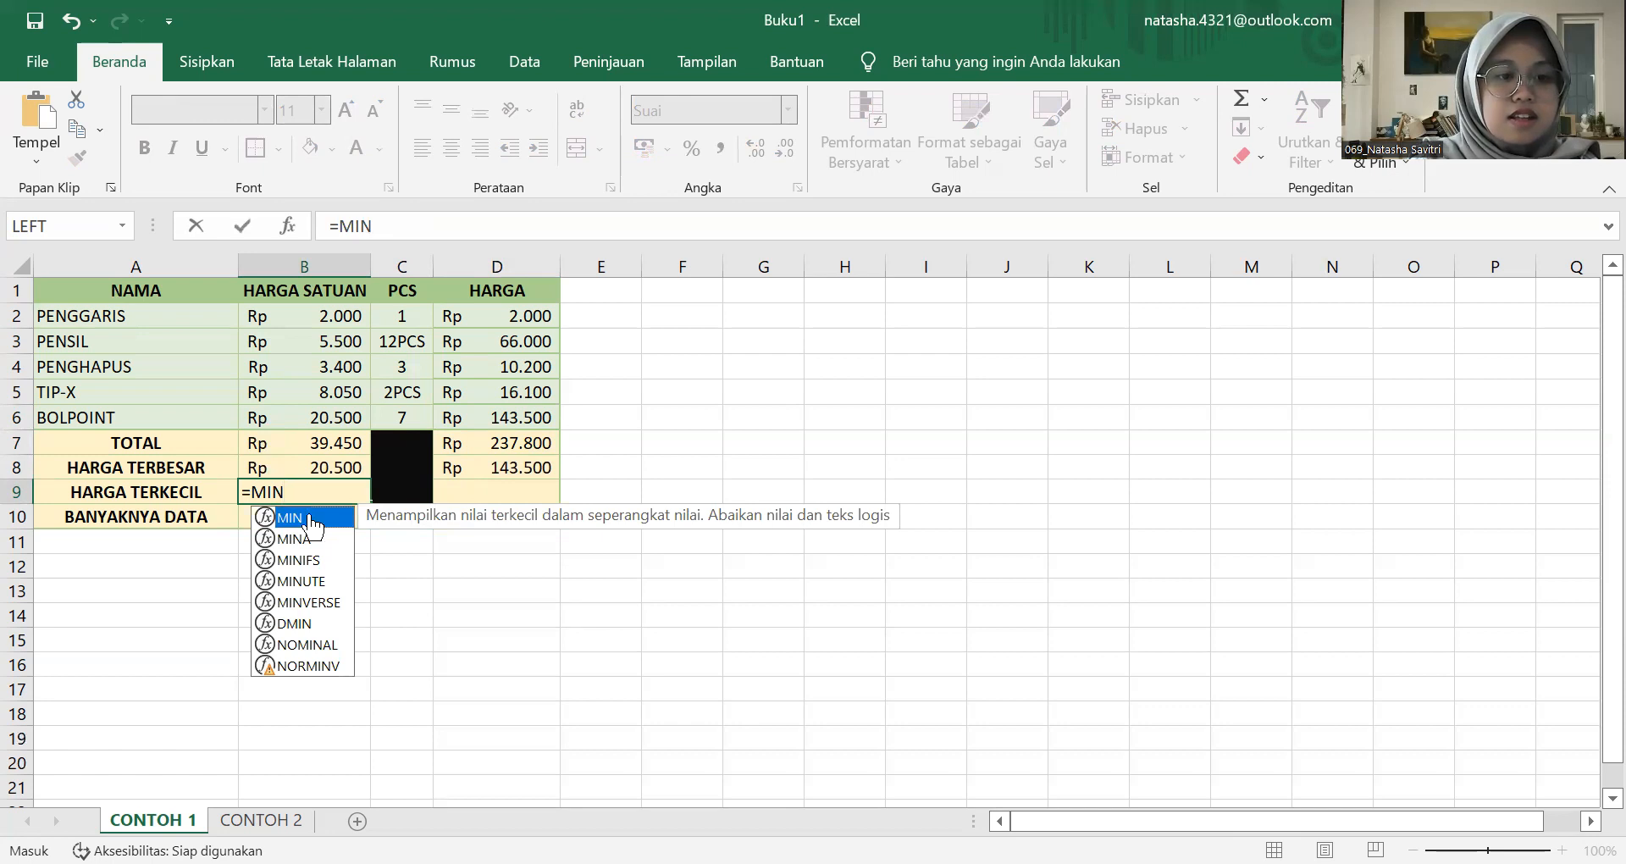
double_click(308, 516)
drag(340, 314, 341, 417)
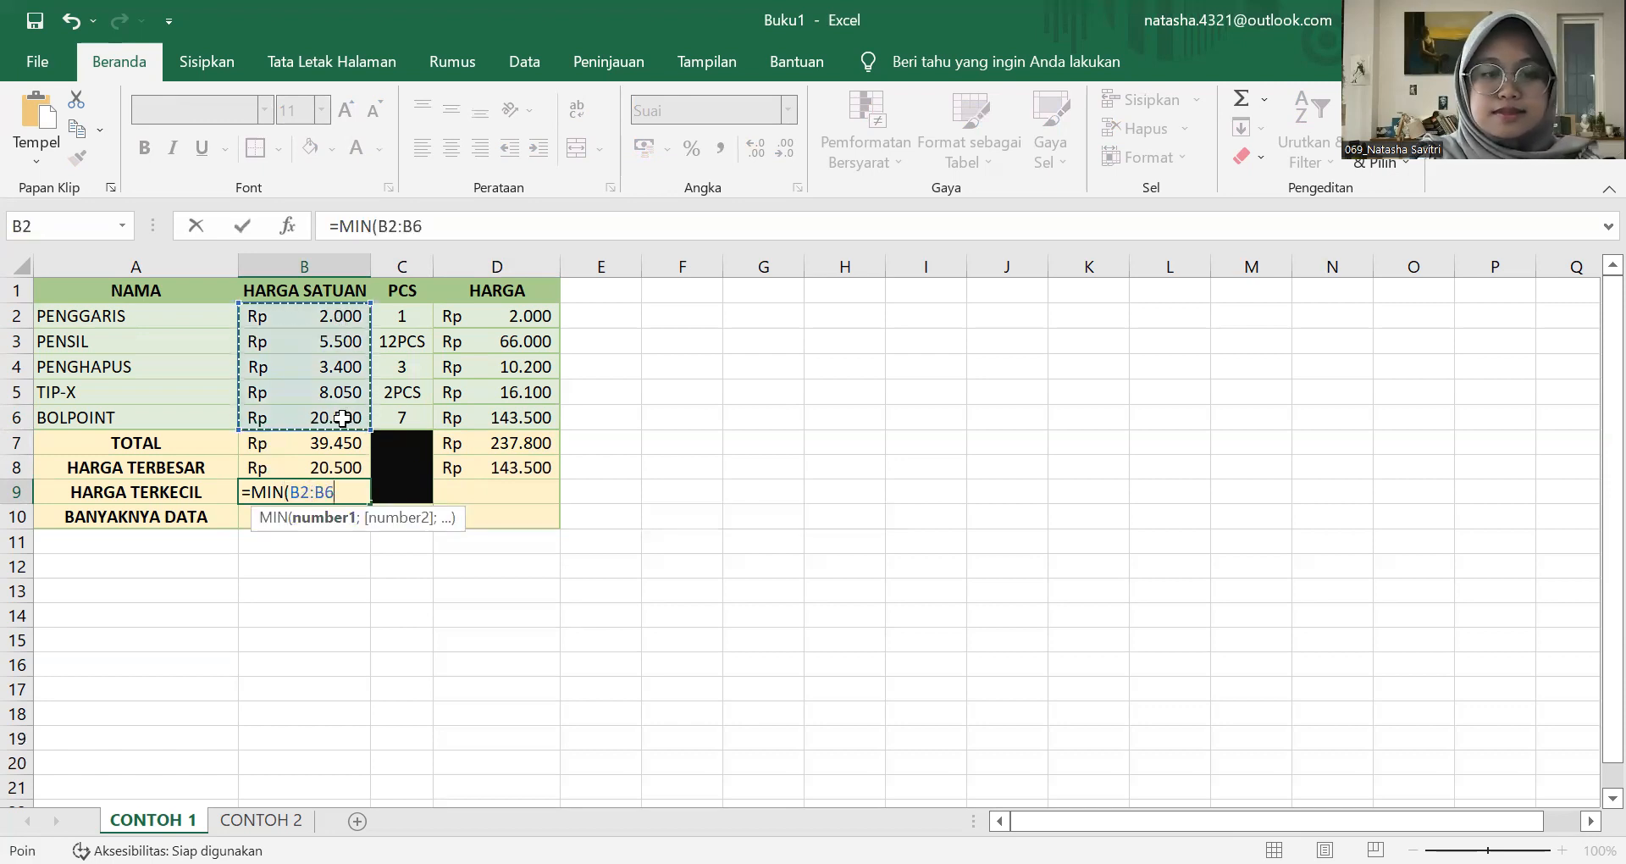
text())
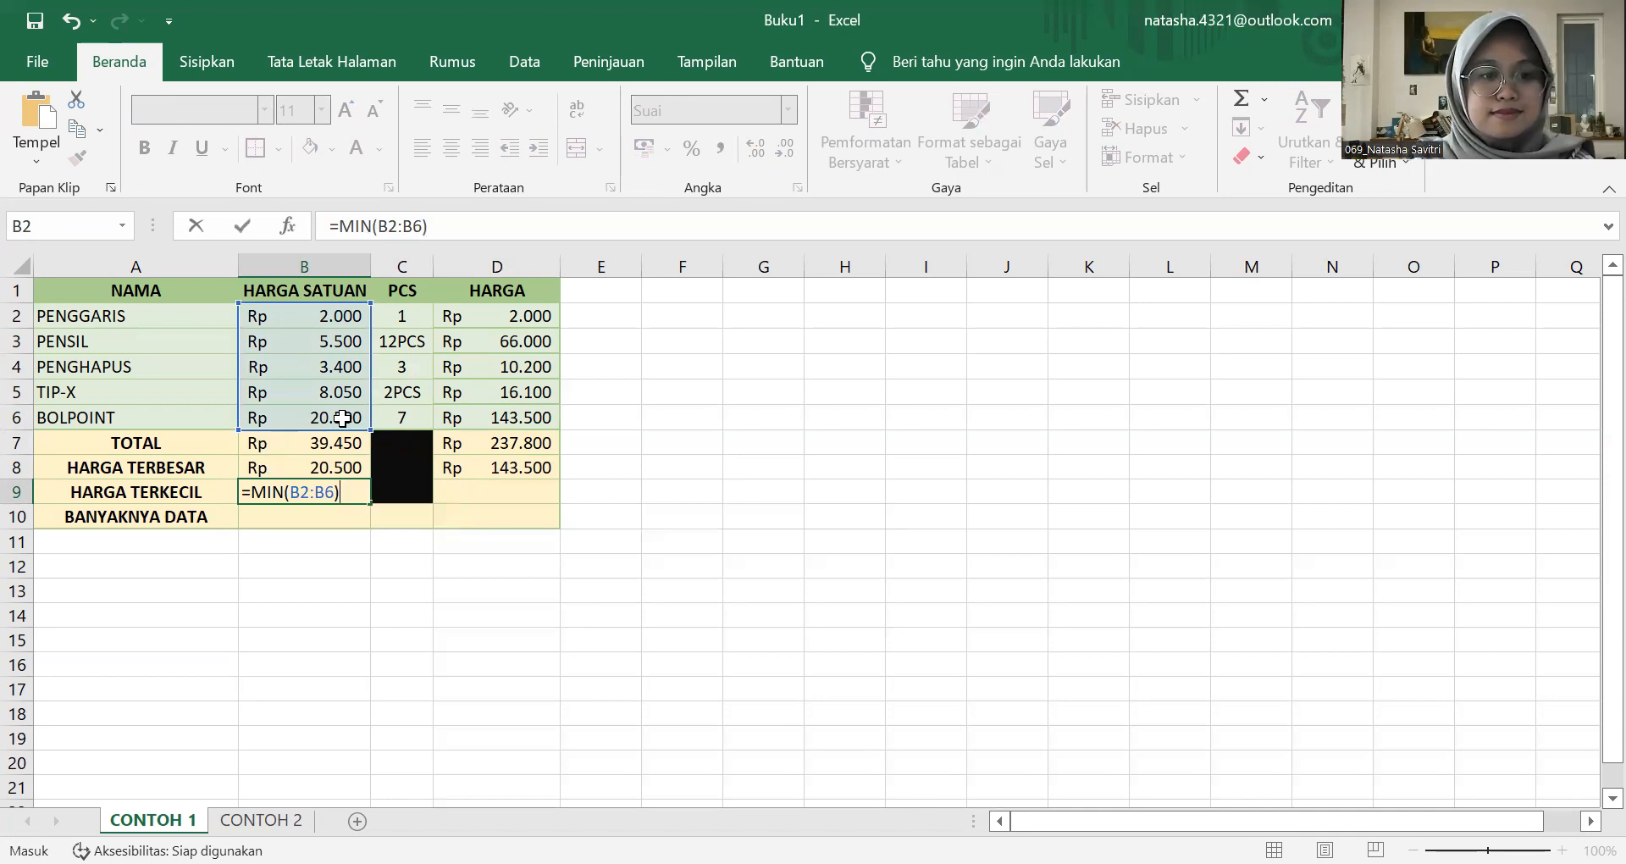
key(Return)
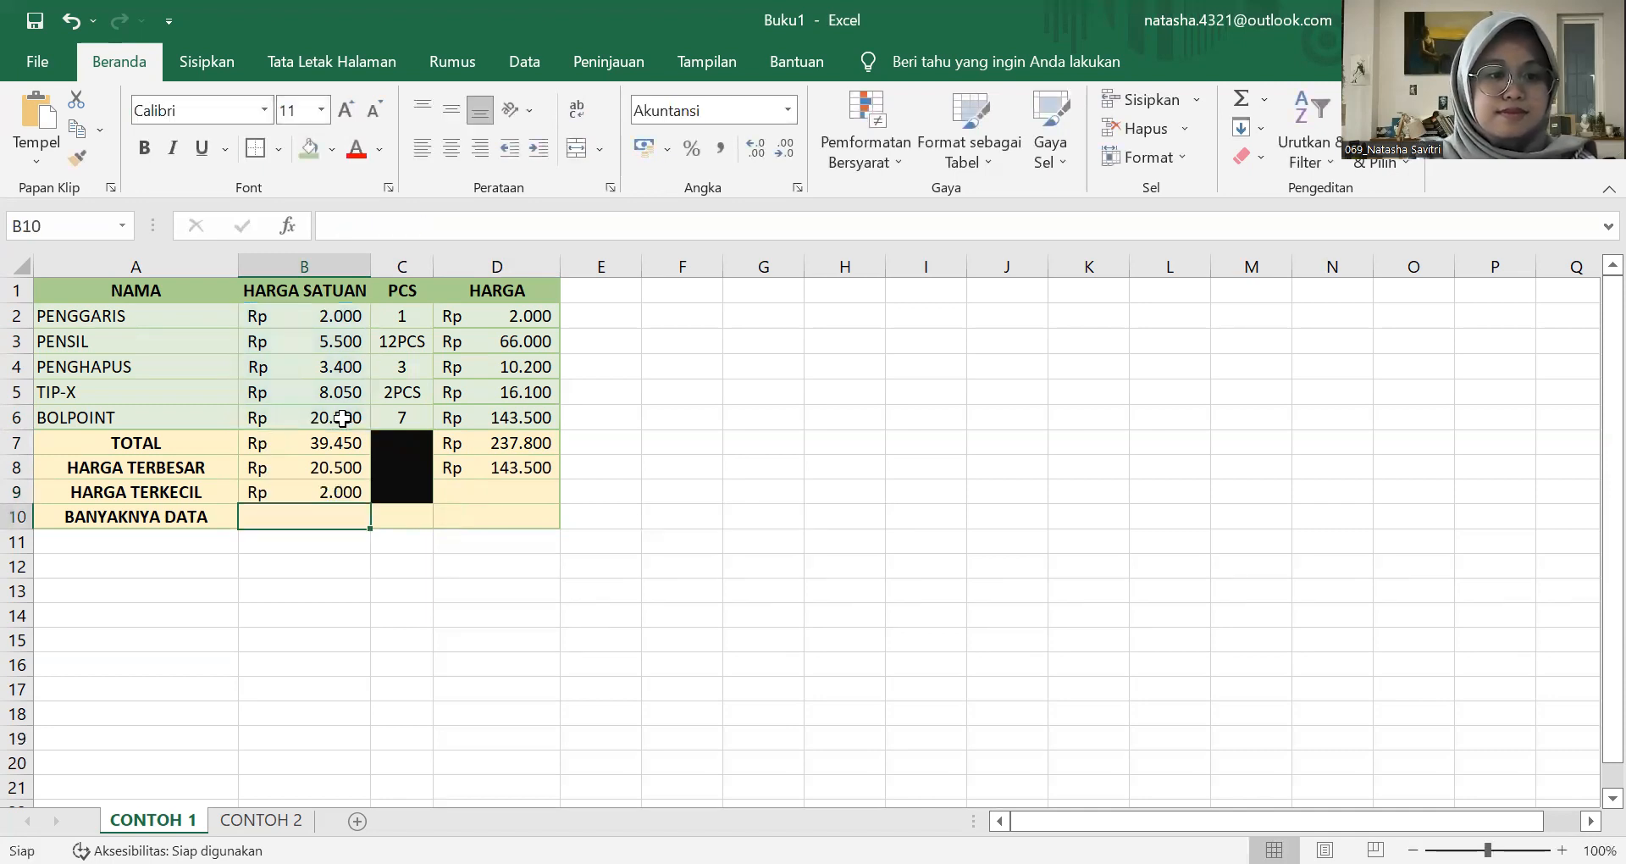
Step: Check the smallest unit price in B9 against each HARGA SATUAN value in B2 through B6
click(341, 489)
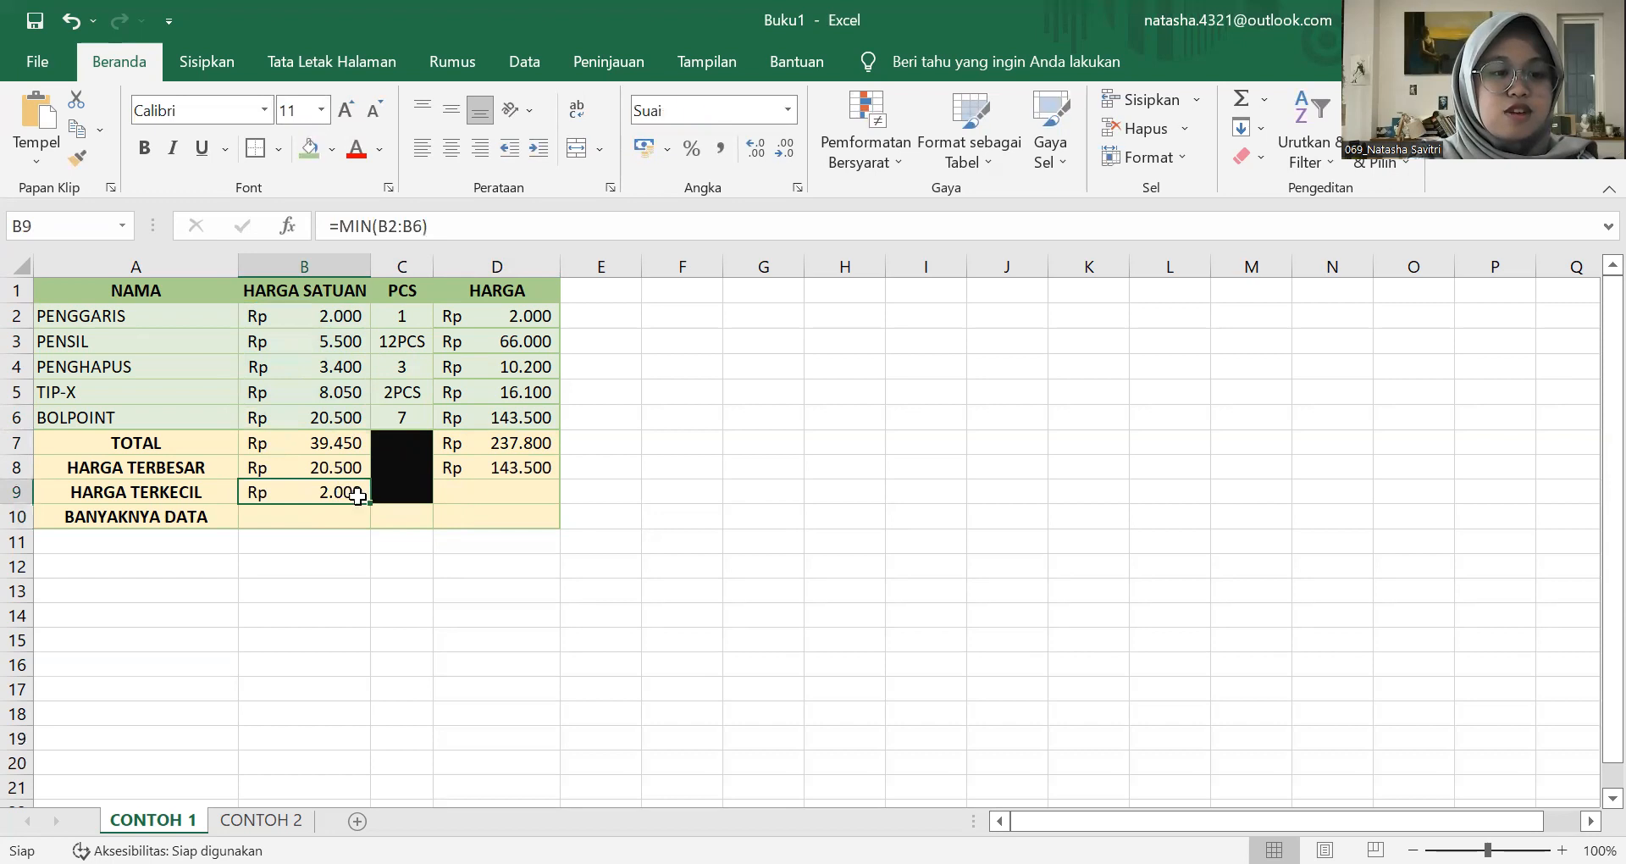
click(365, 314)
click(358, 341)
click(360, 366)
click(362, 389)
click(366, 417)
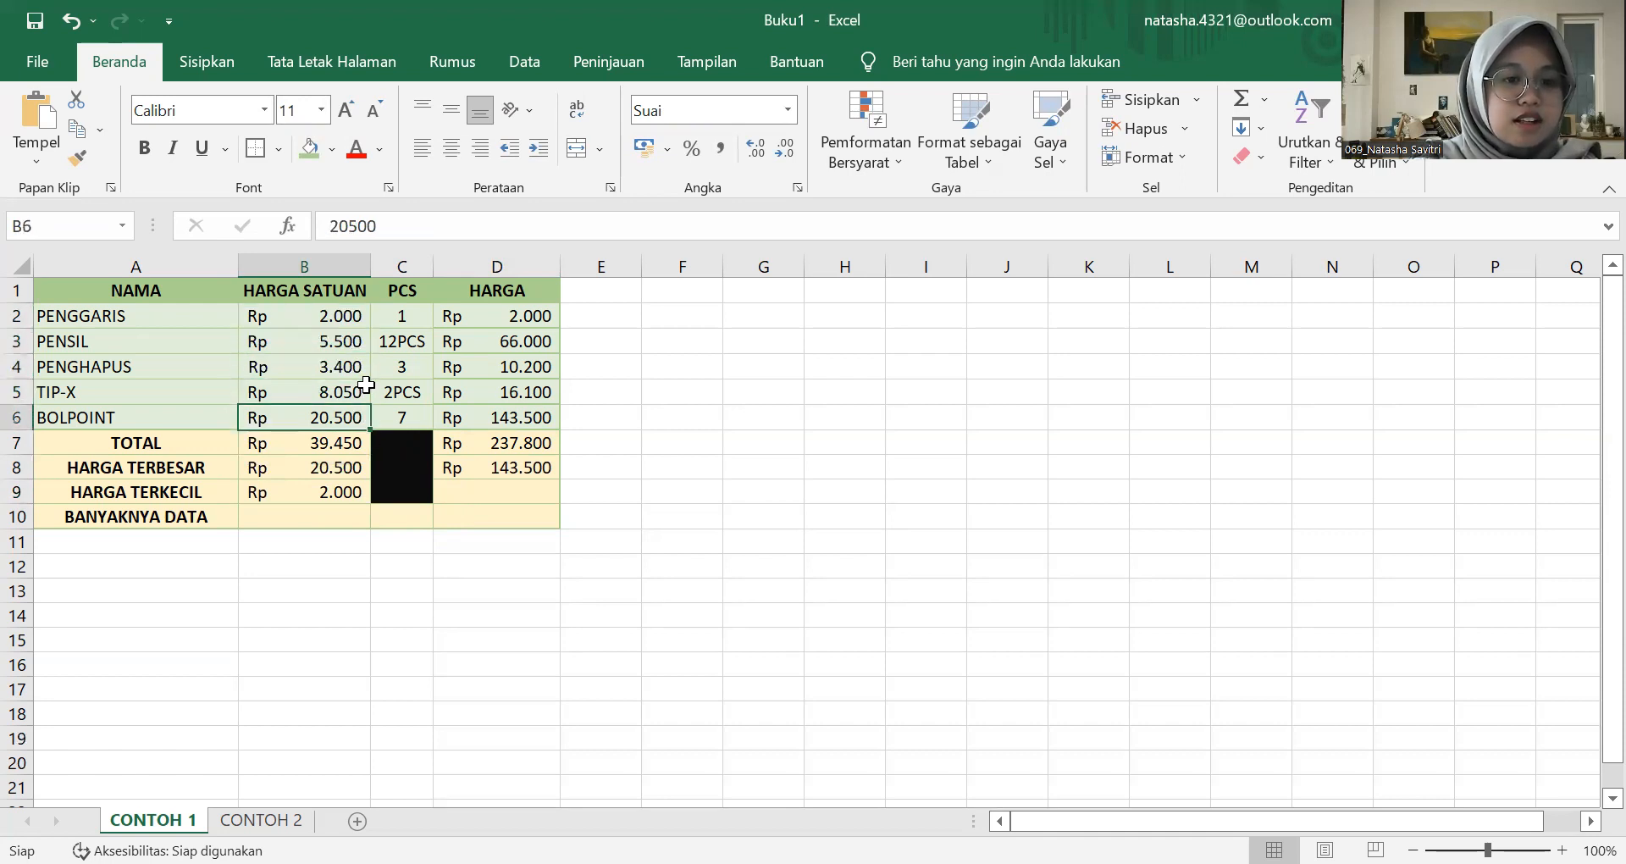
click(368, 321)
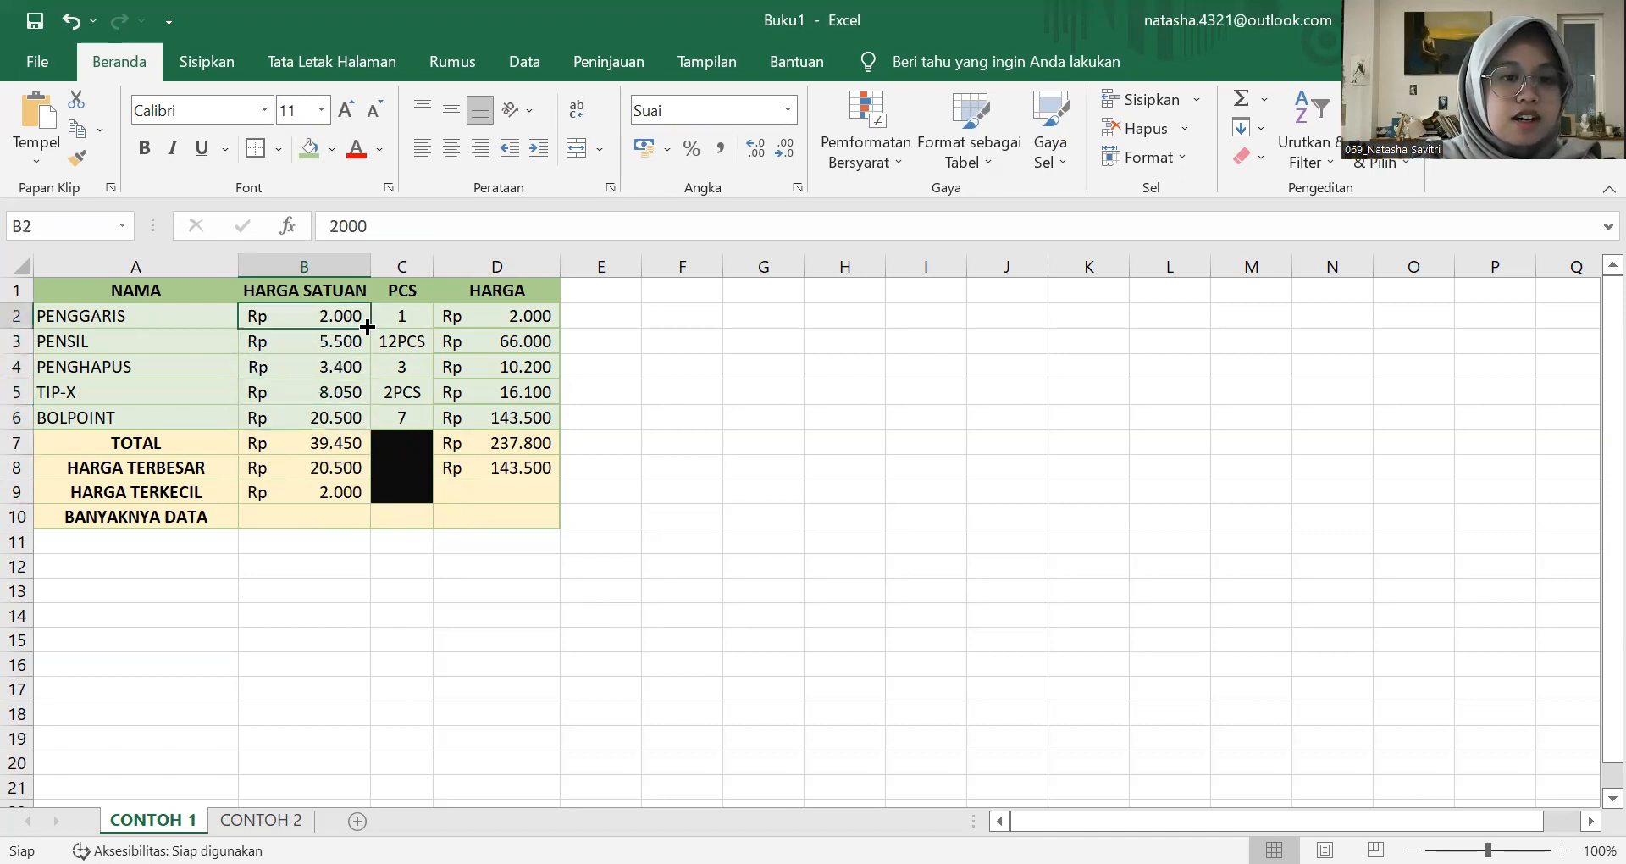
Step: Find the smallest value of the HARGA column in cell D9 with the formula =MIN(D2:D6)
click(488, 492)
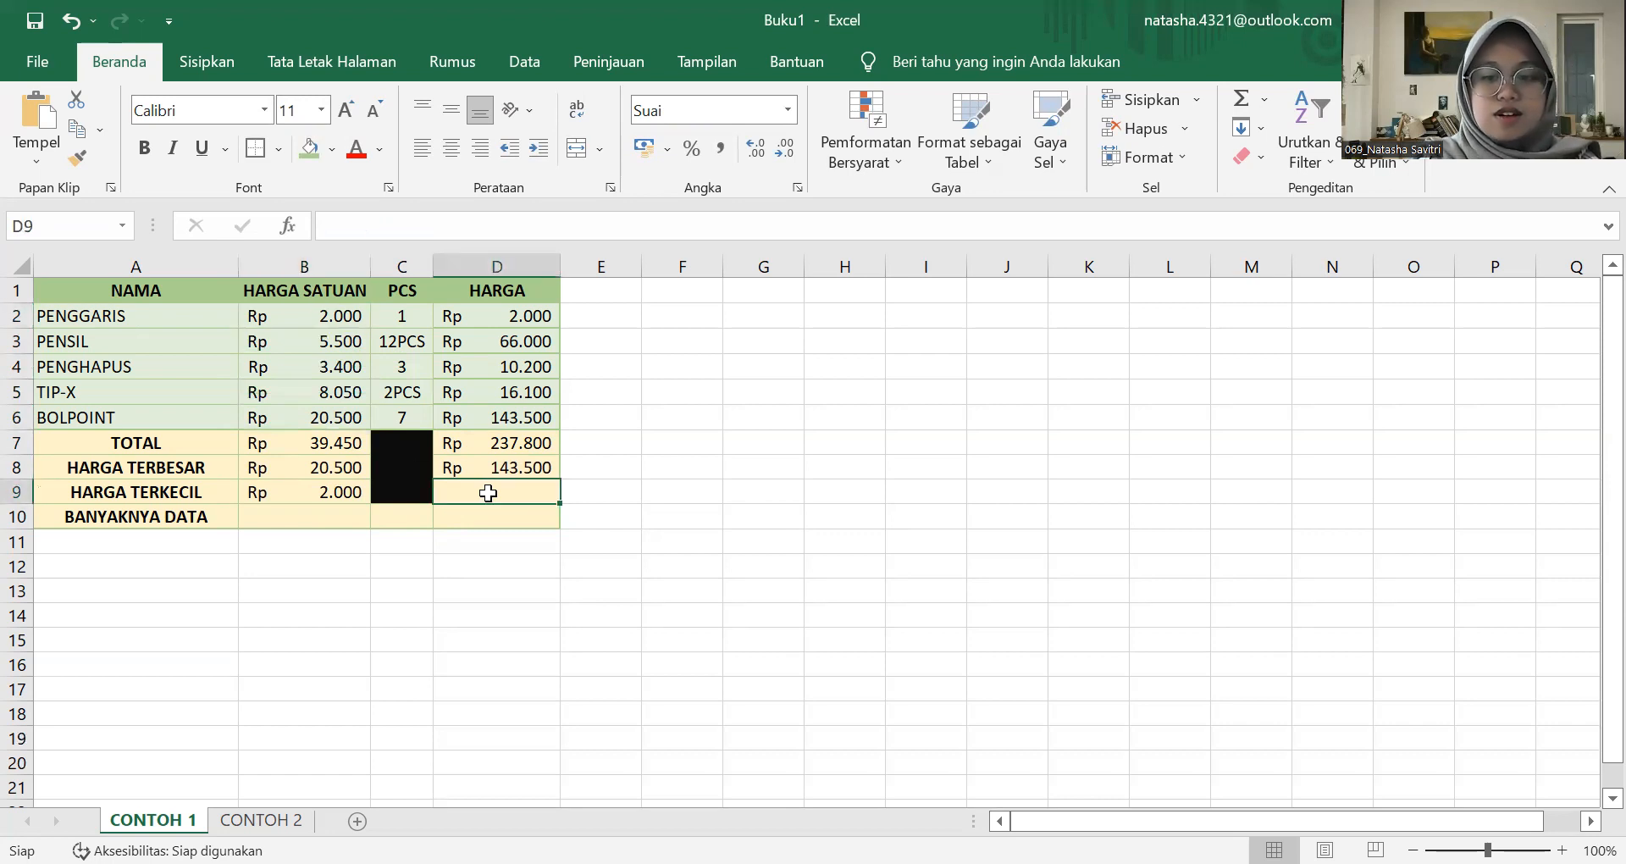
text(=)
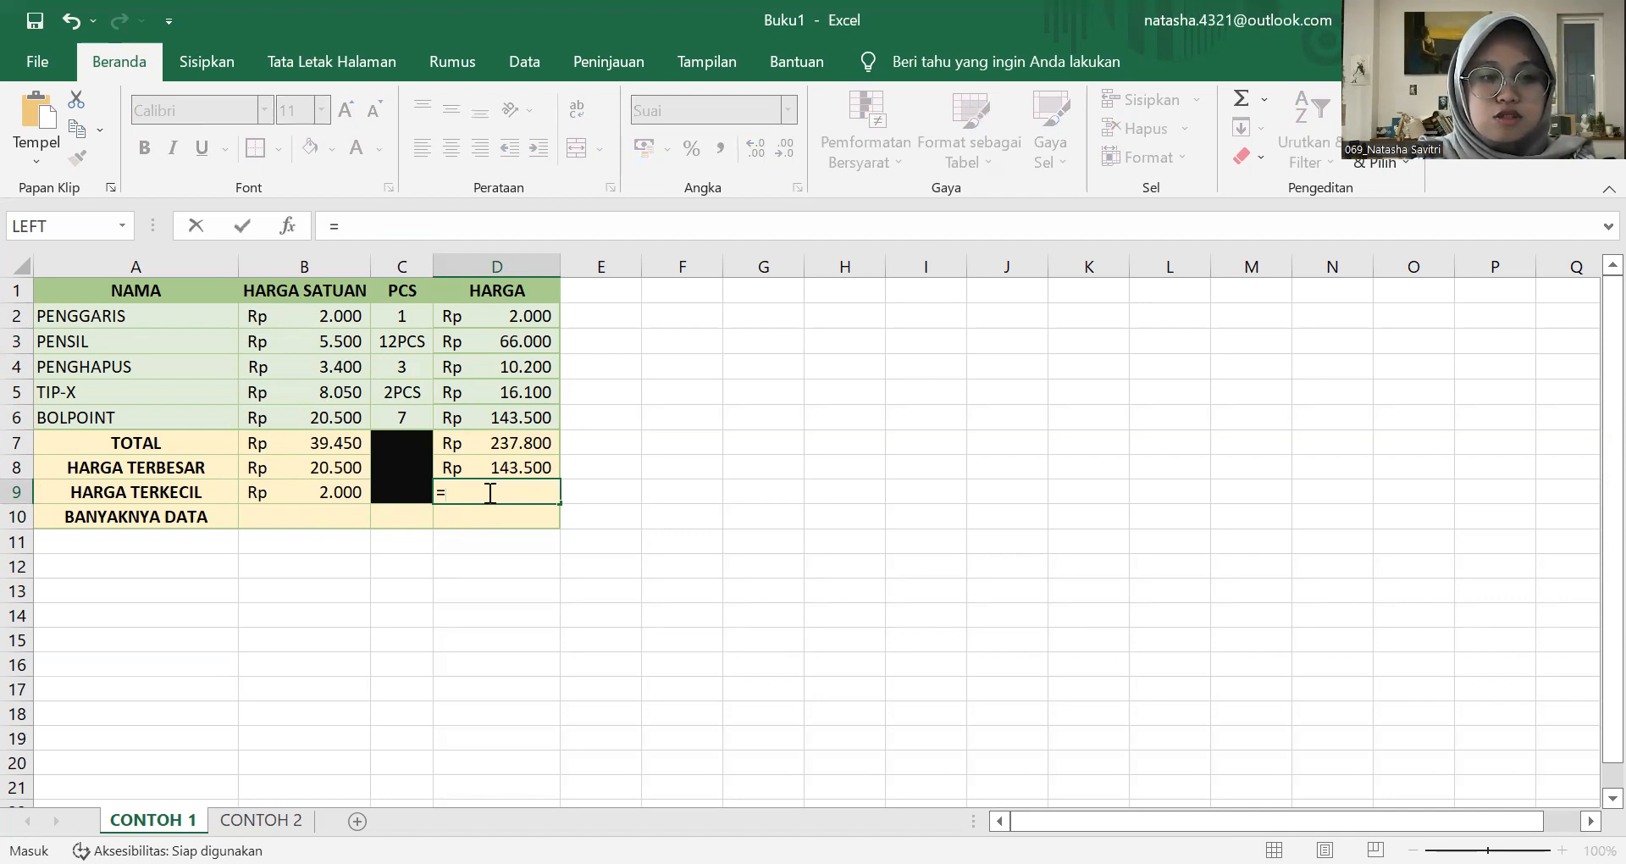
text(MIN)
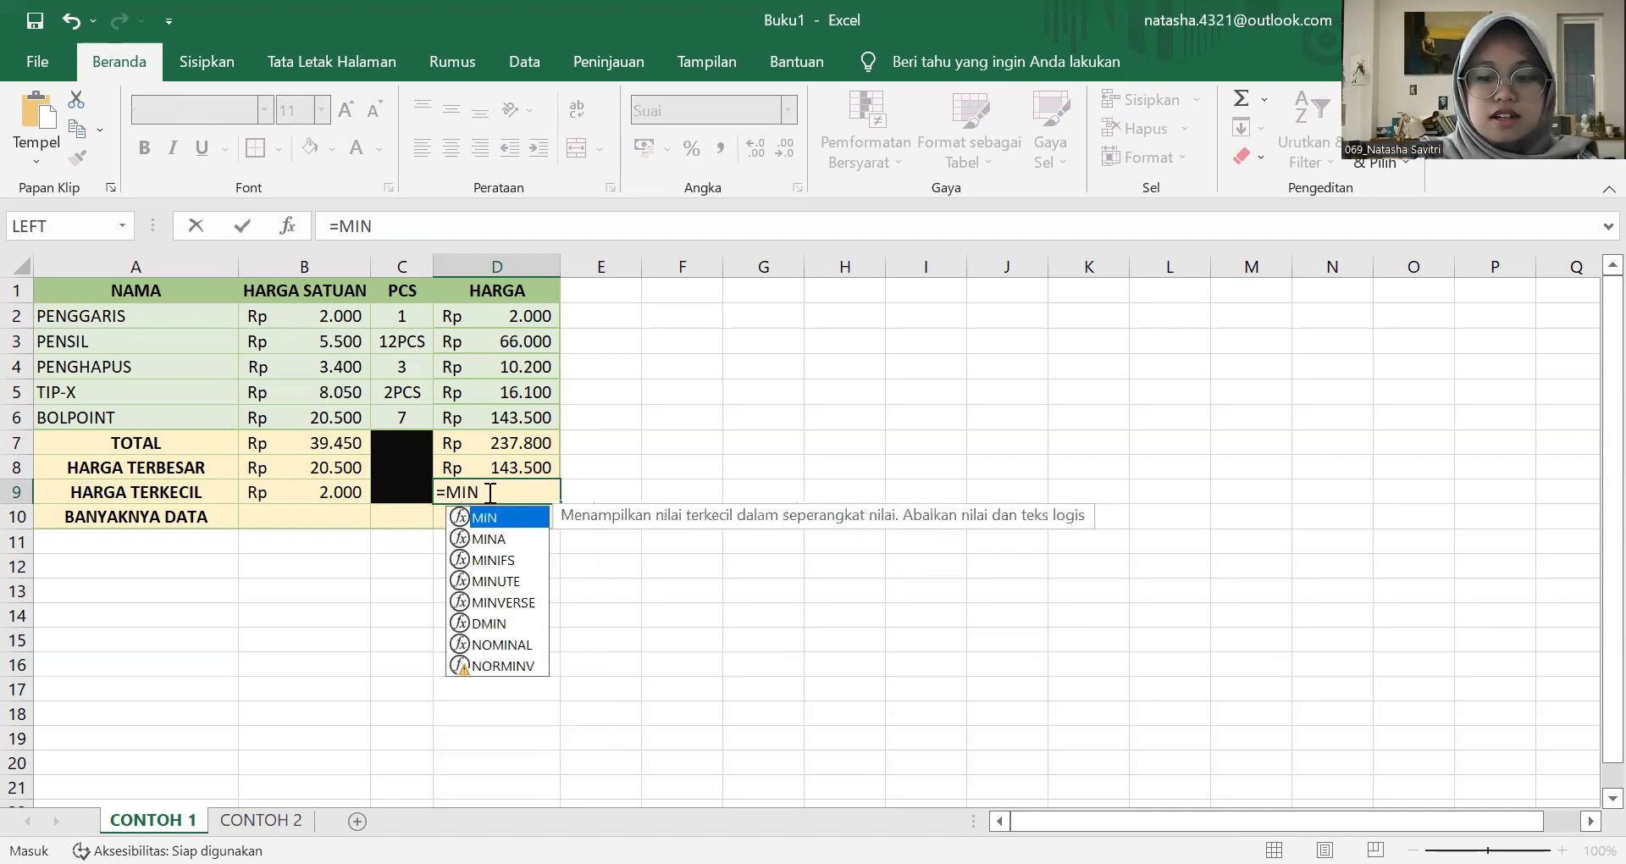
text(()
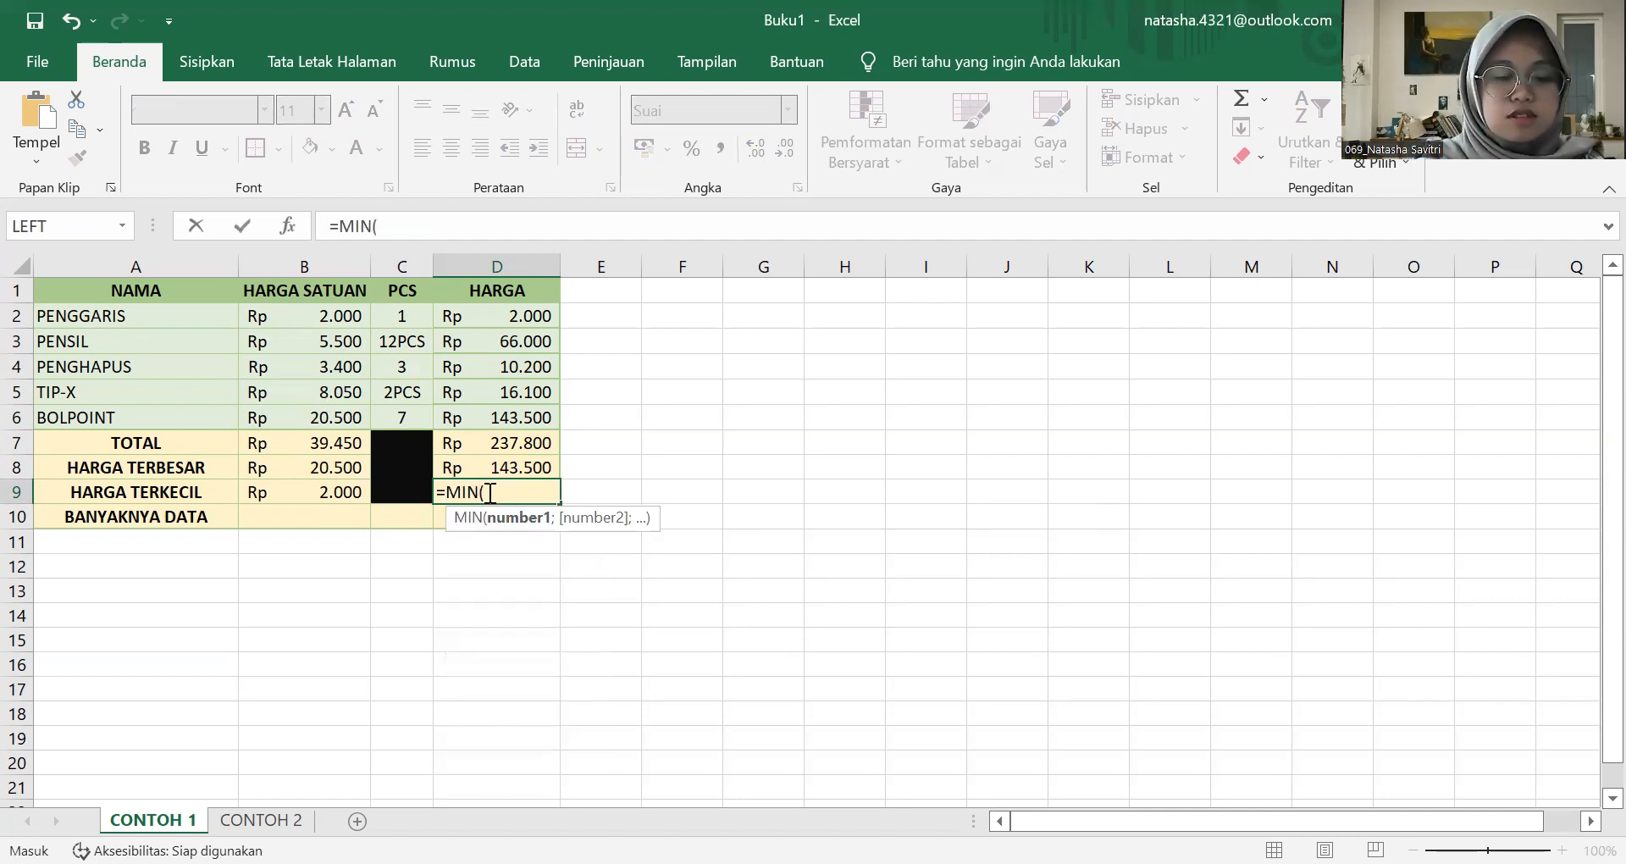
click(498, 316)
shift+click(527, 416)
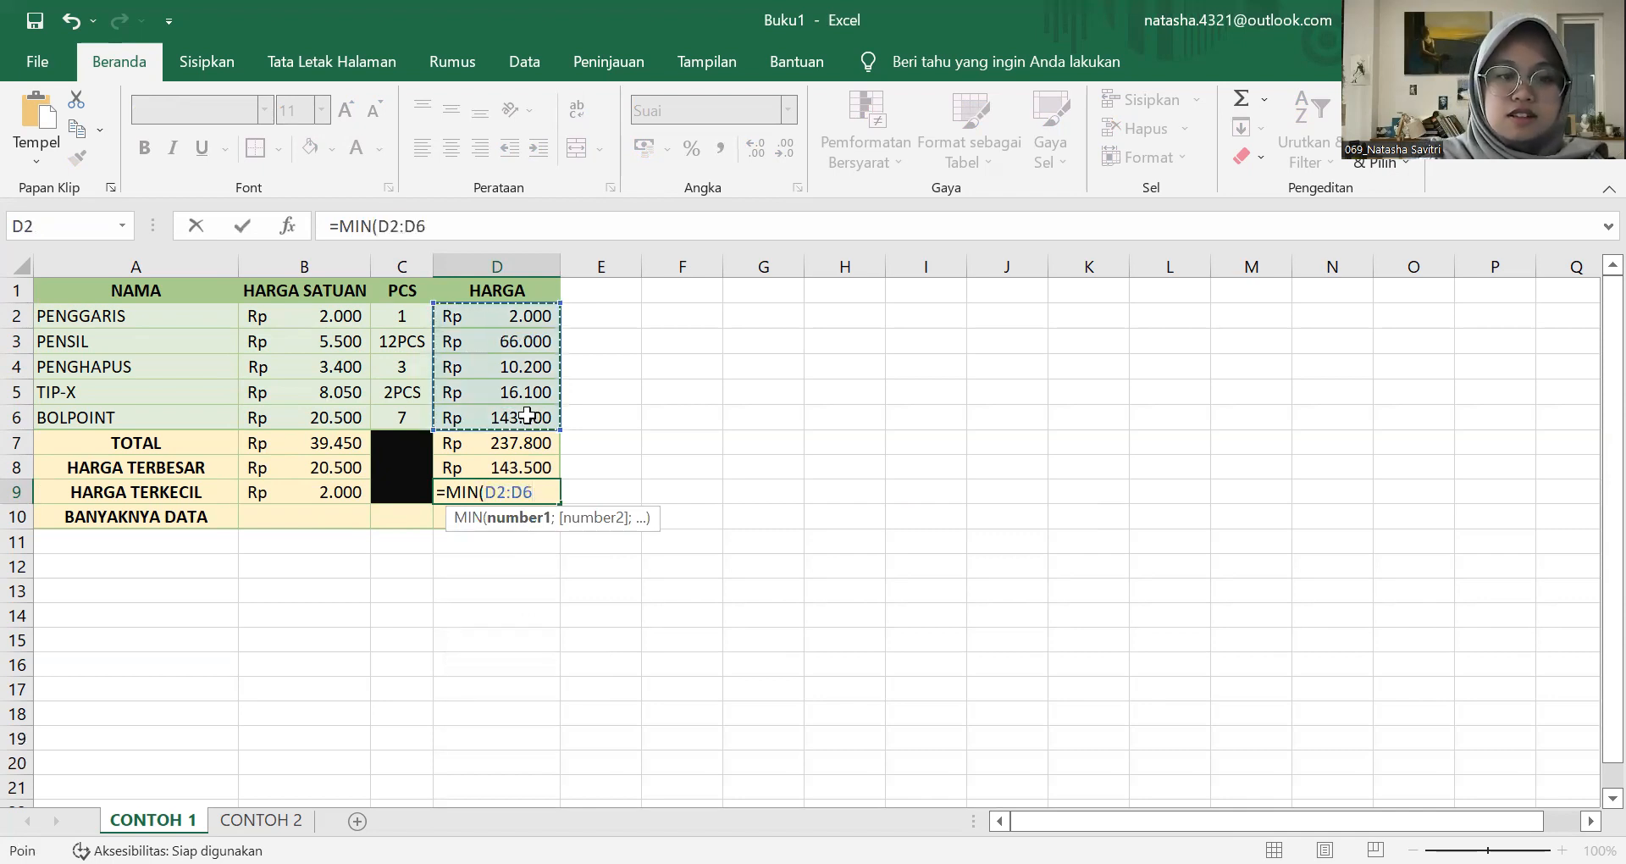
text())
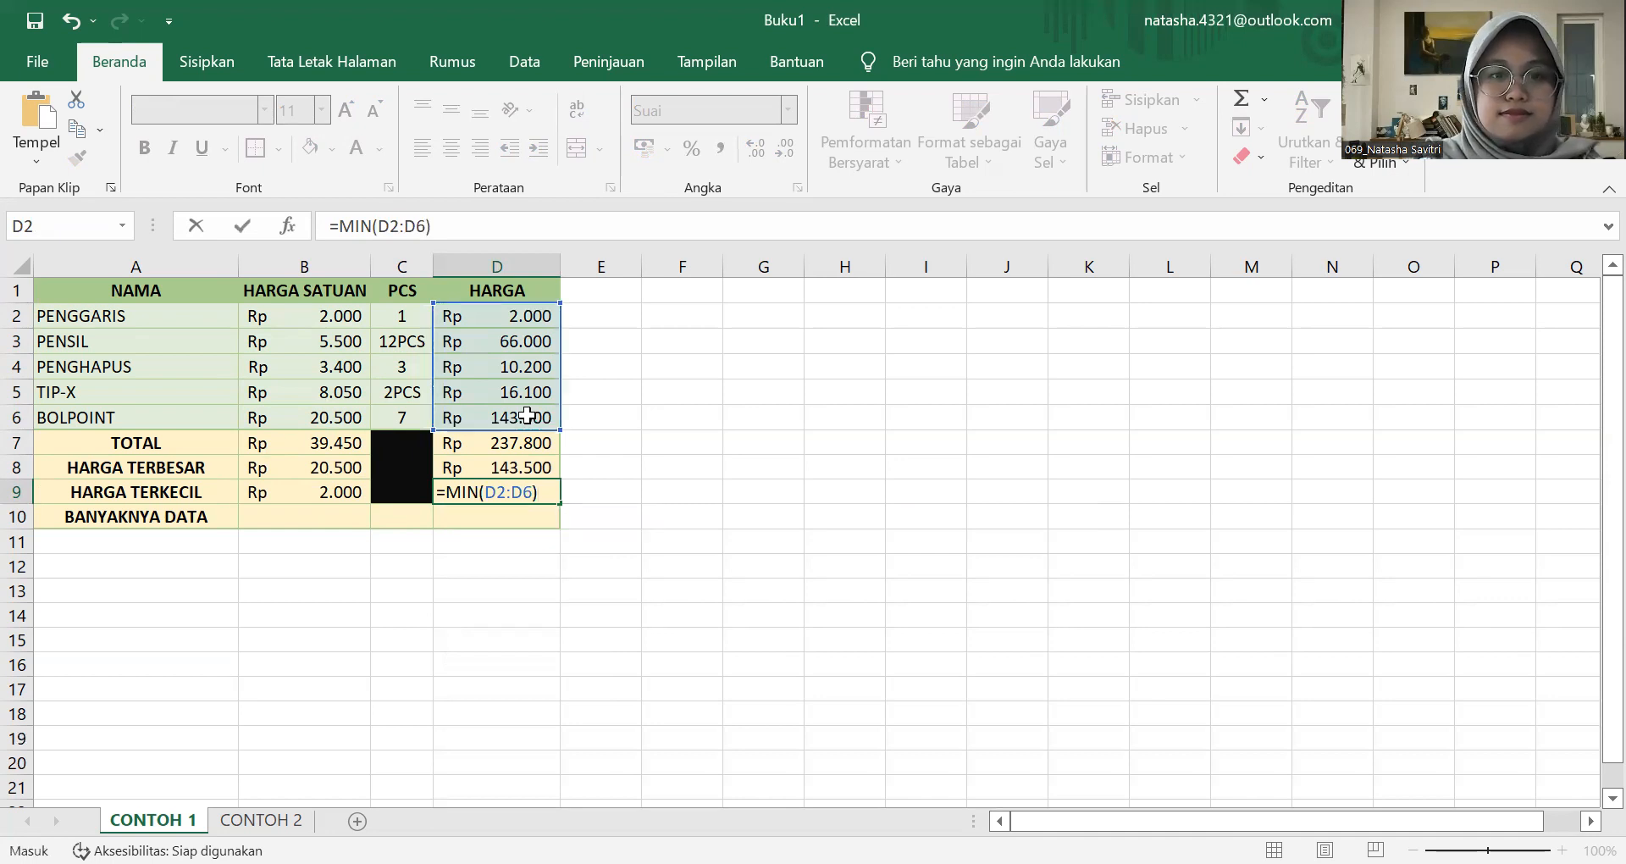
key(Return)
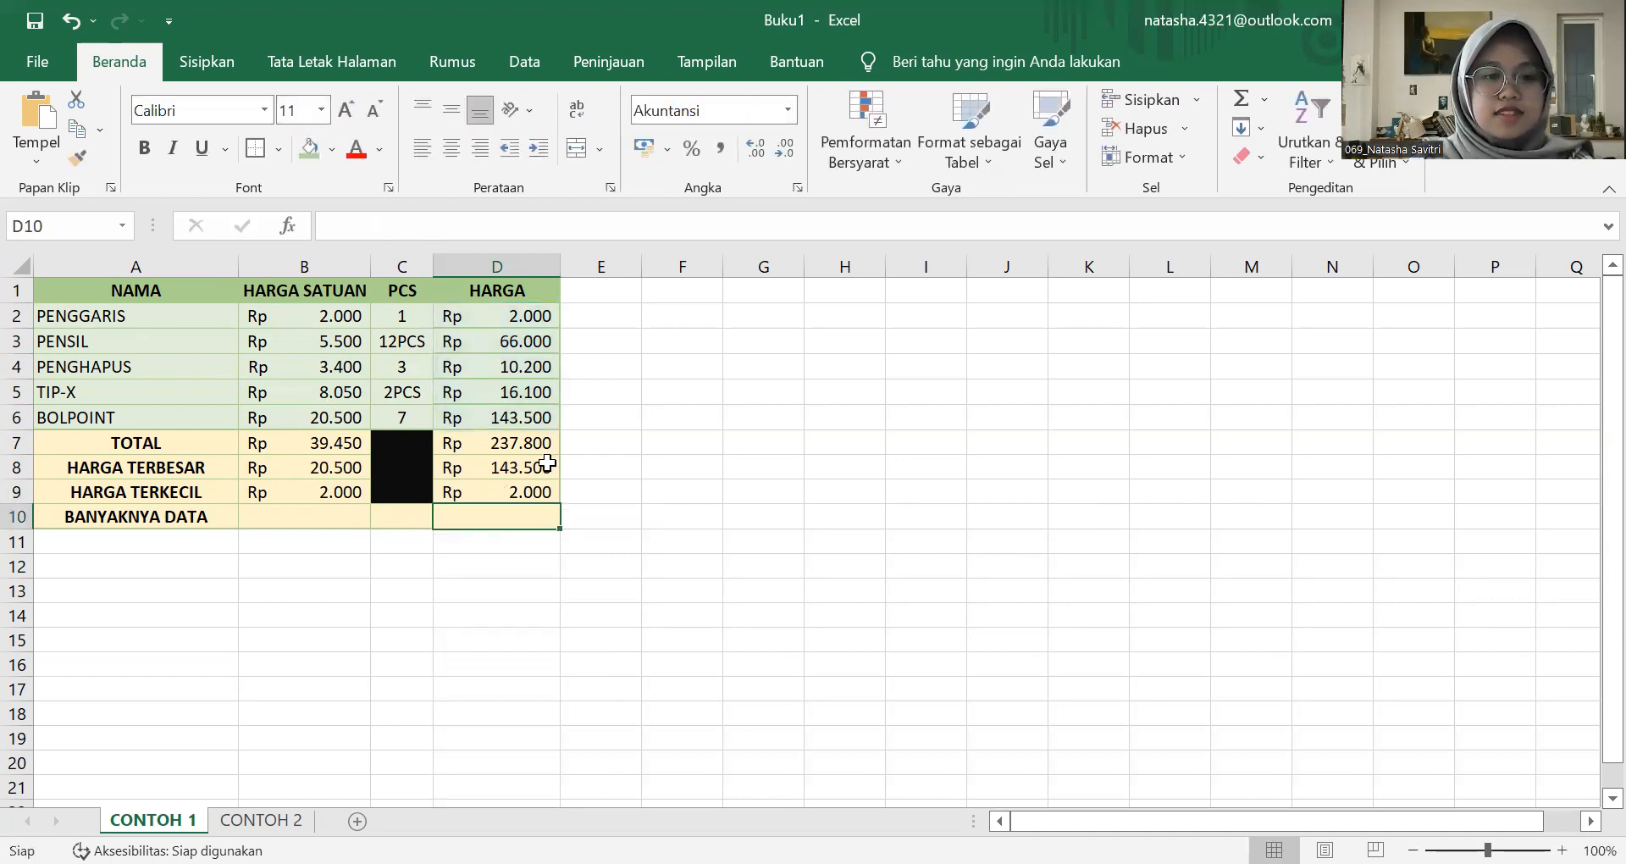
Step: Check the smallest HARGA in D9 against the PENGGARIS row's unit price, quantity and price, and compare it with B9
click(535, 493)
click(535, 314)
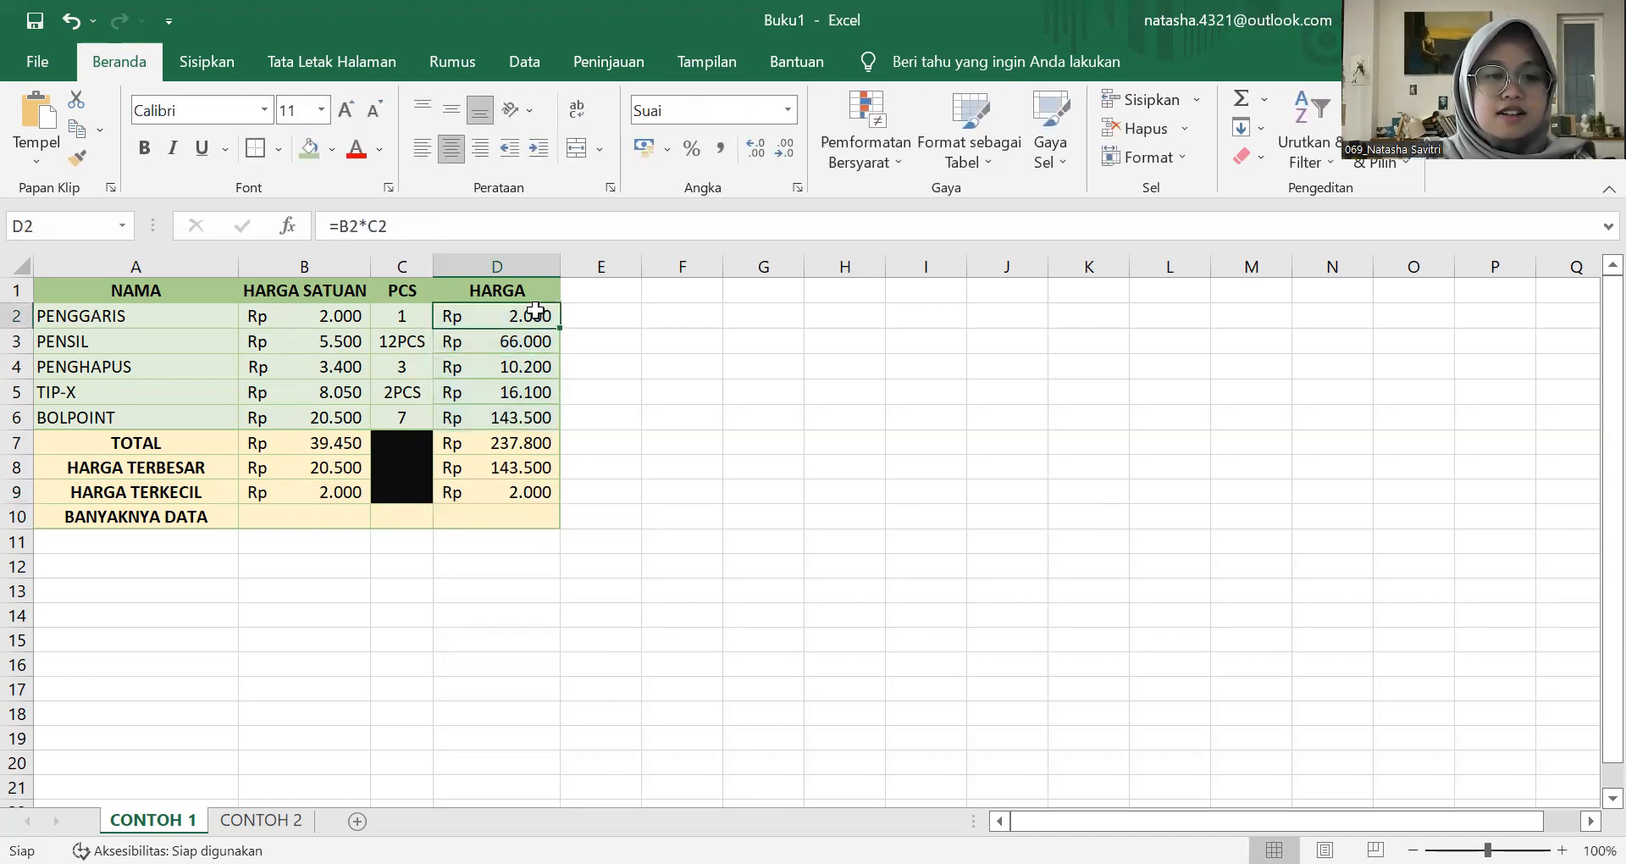
click(337, 318)
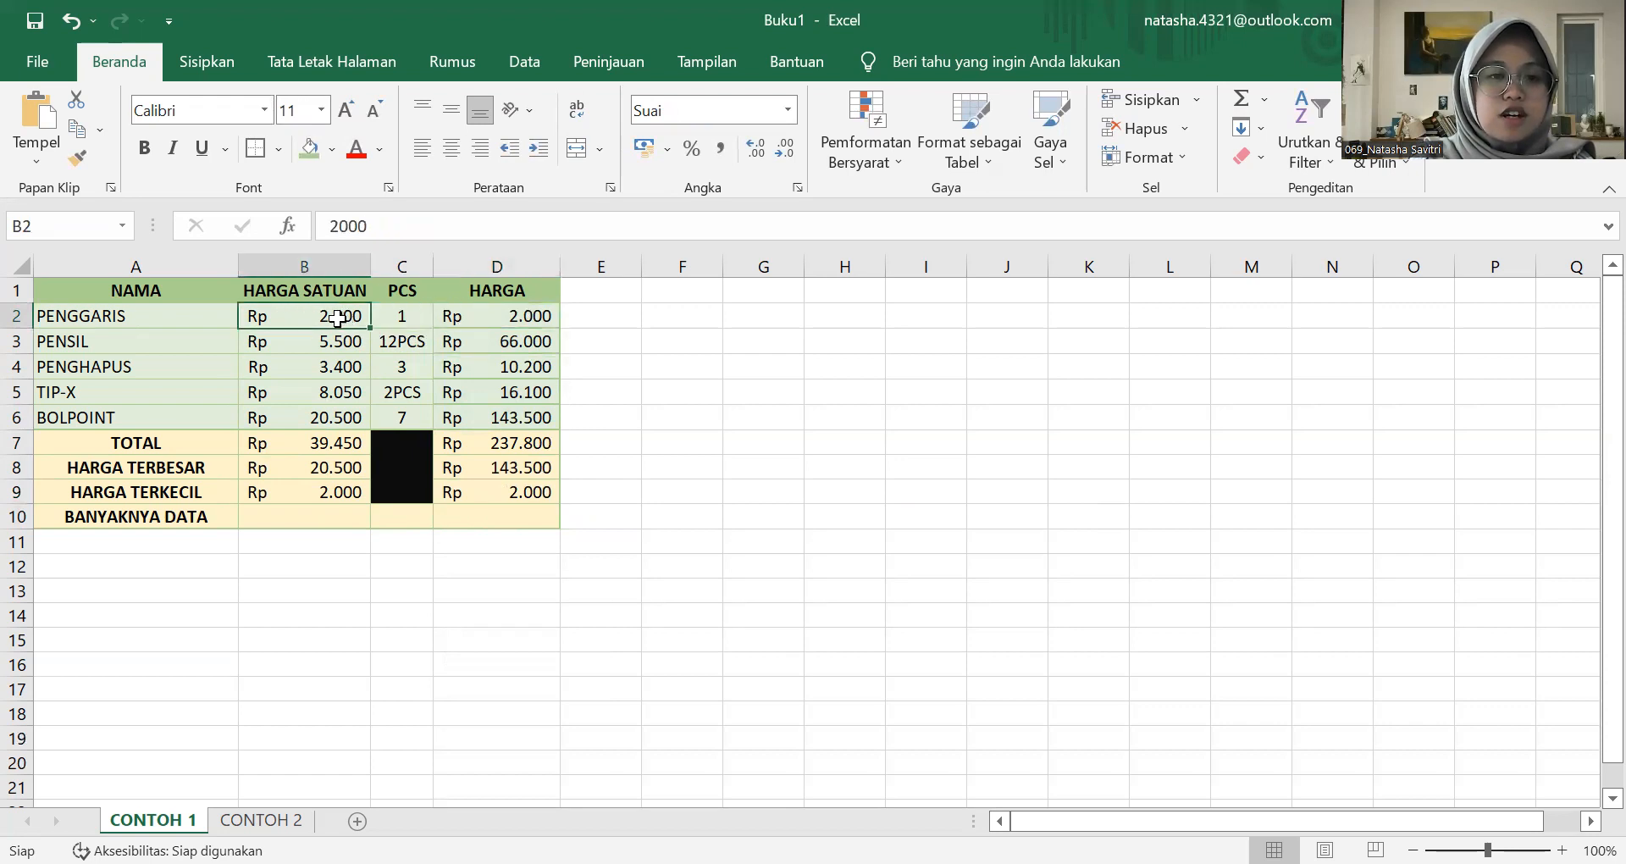
click(396, 319)
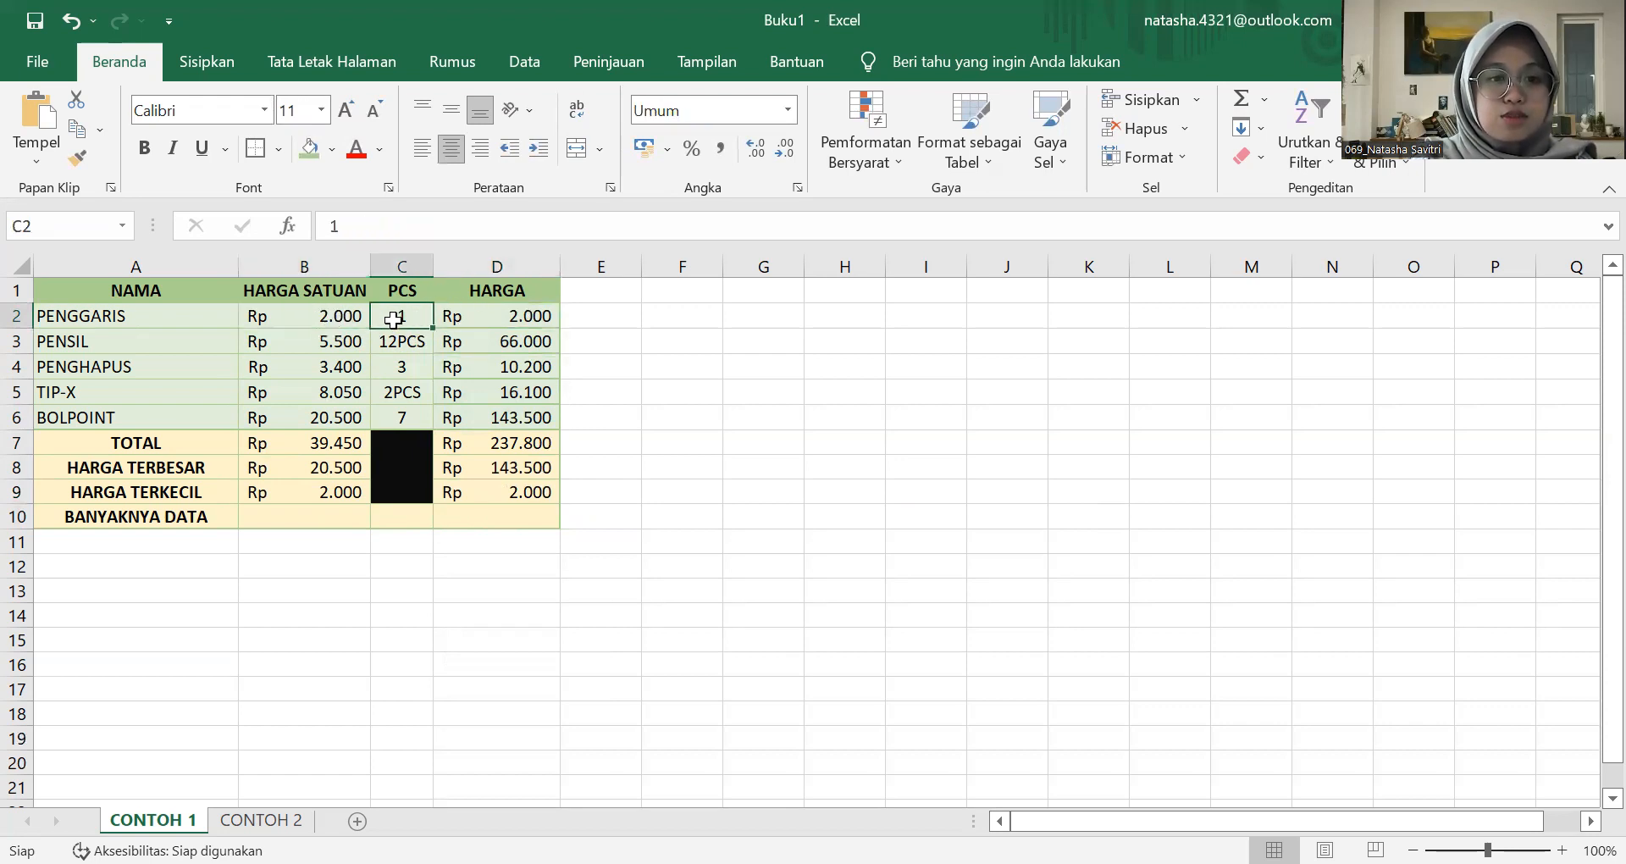
click(515, 318)
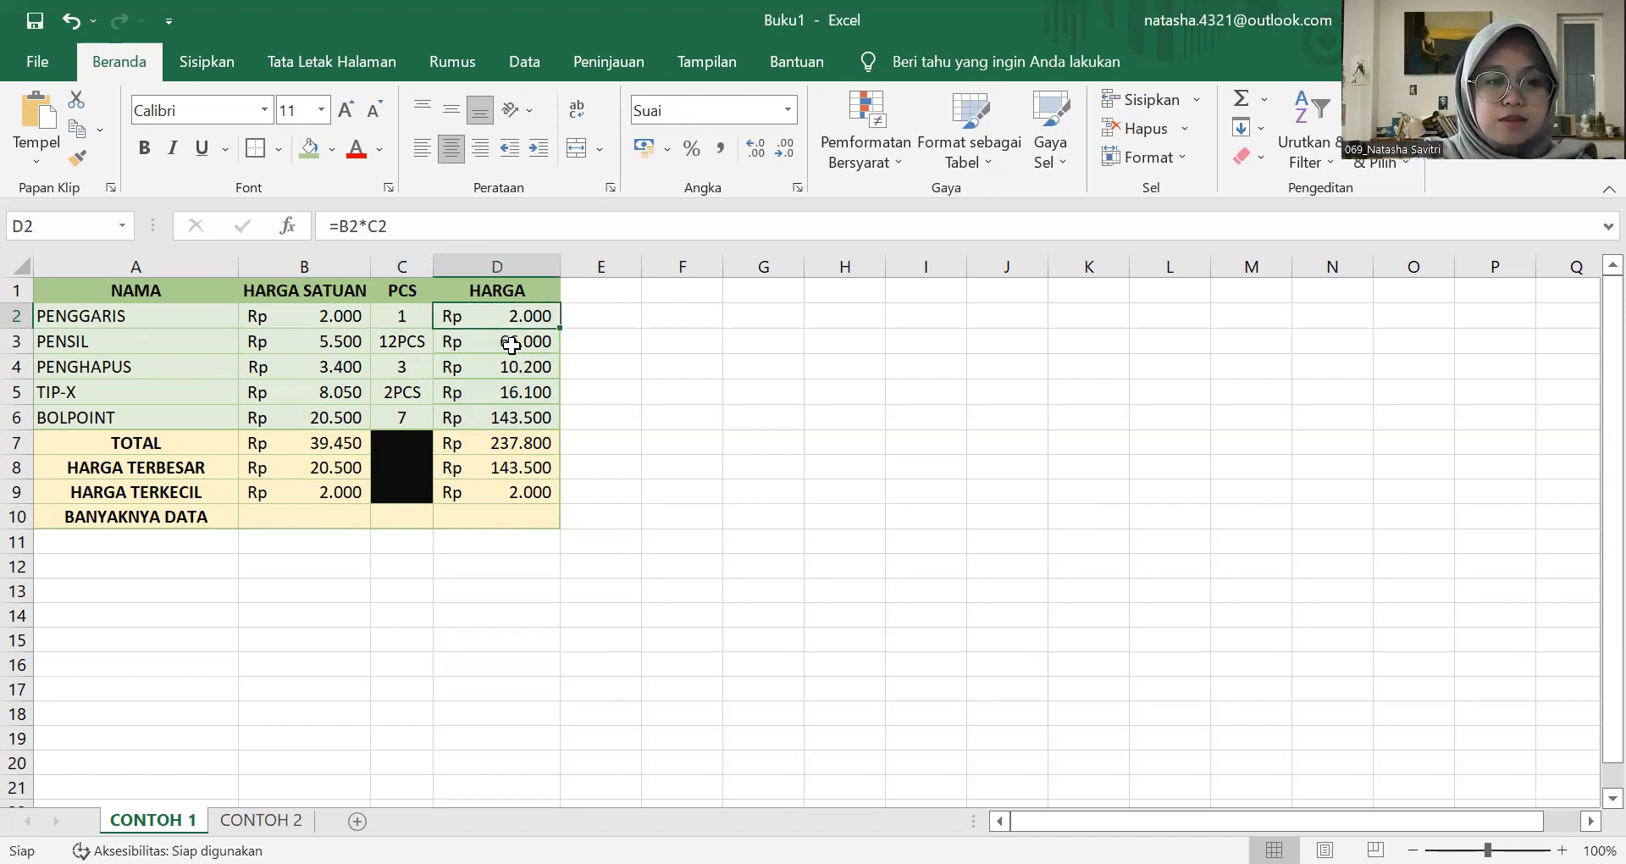
click(318, 495)
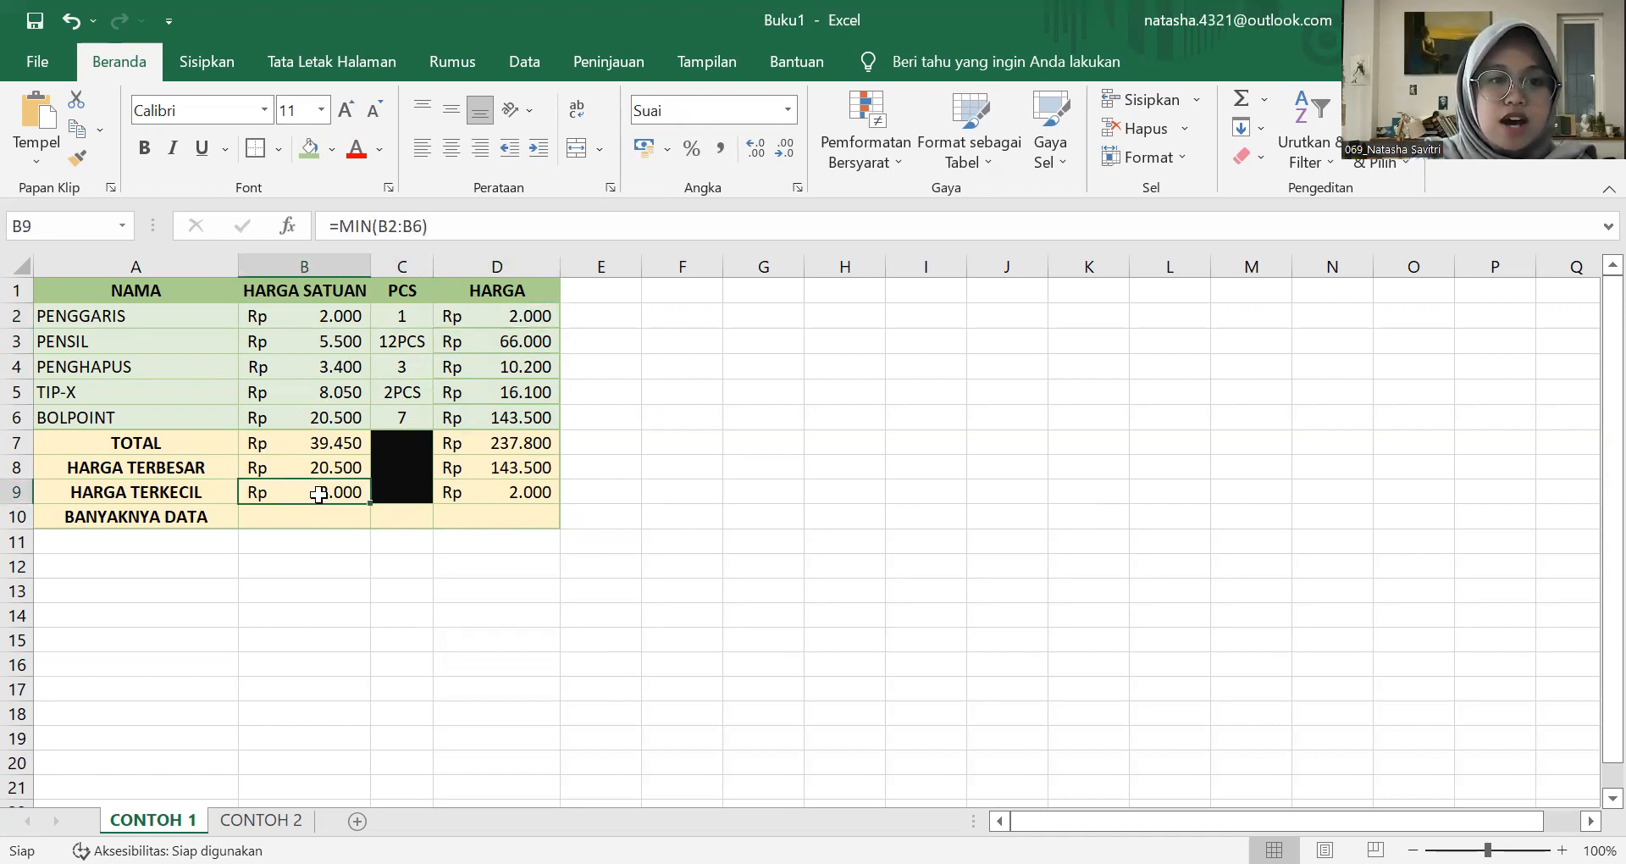
click(510, 494)
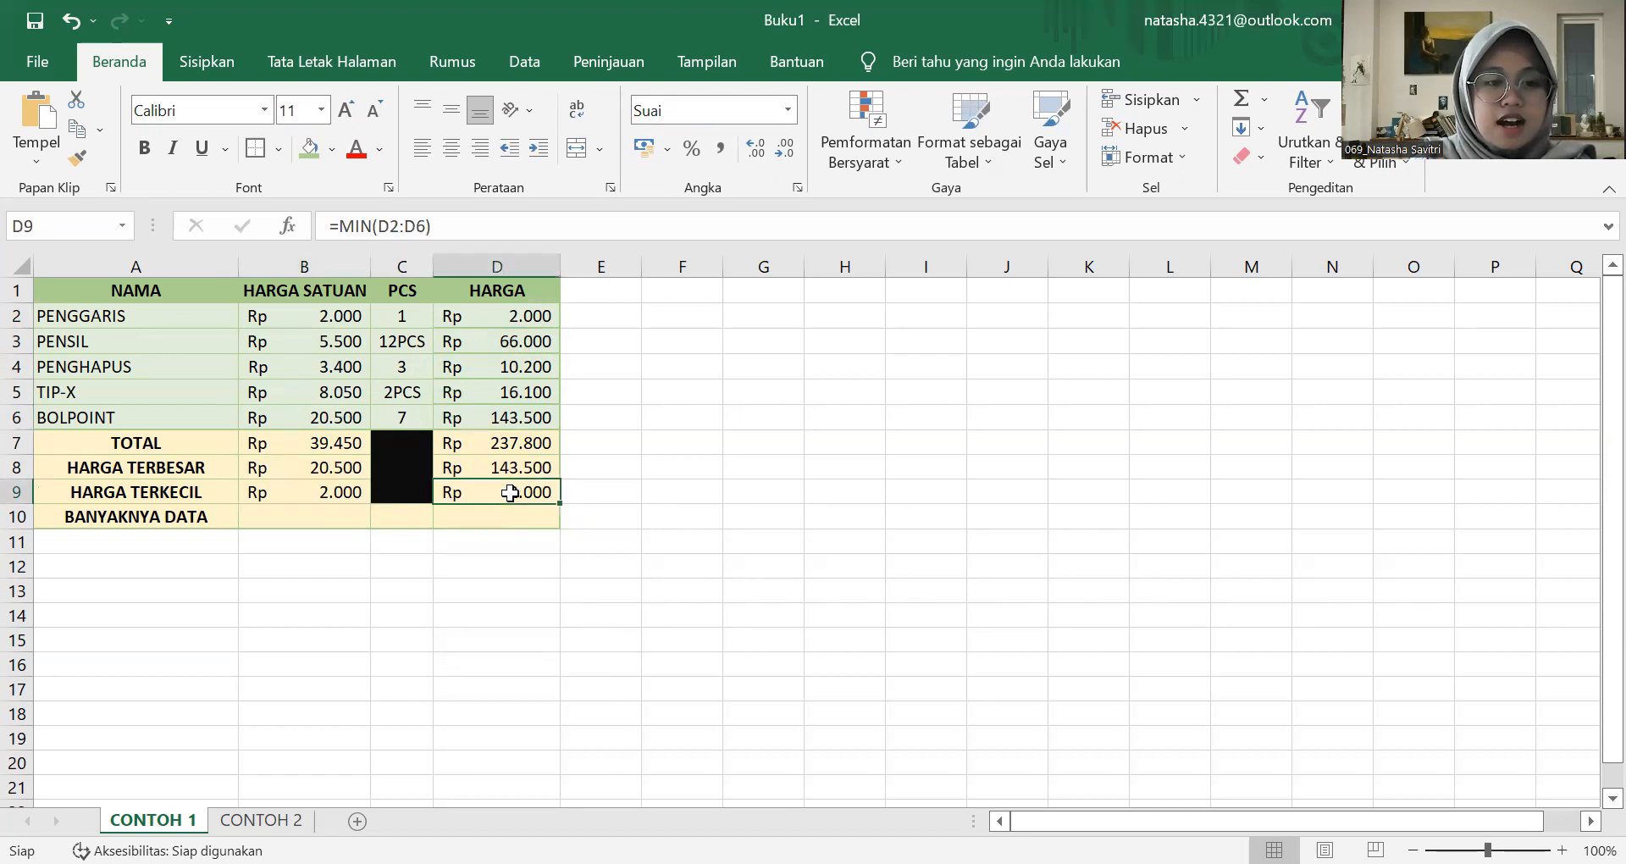
Step: Count the HARGA SATUAN entries (BANYAKNYA DATA) in cell B10 with the formula =COUNT(B2:B6)
click(336, 515)
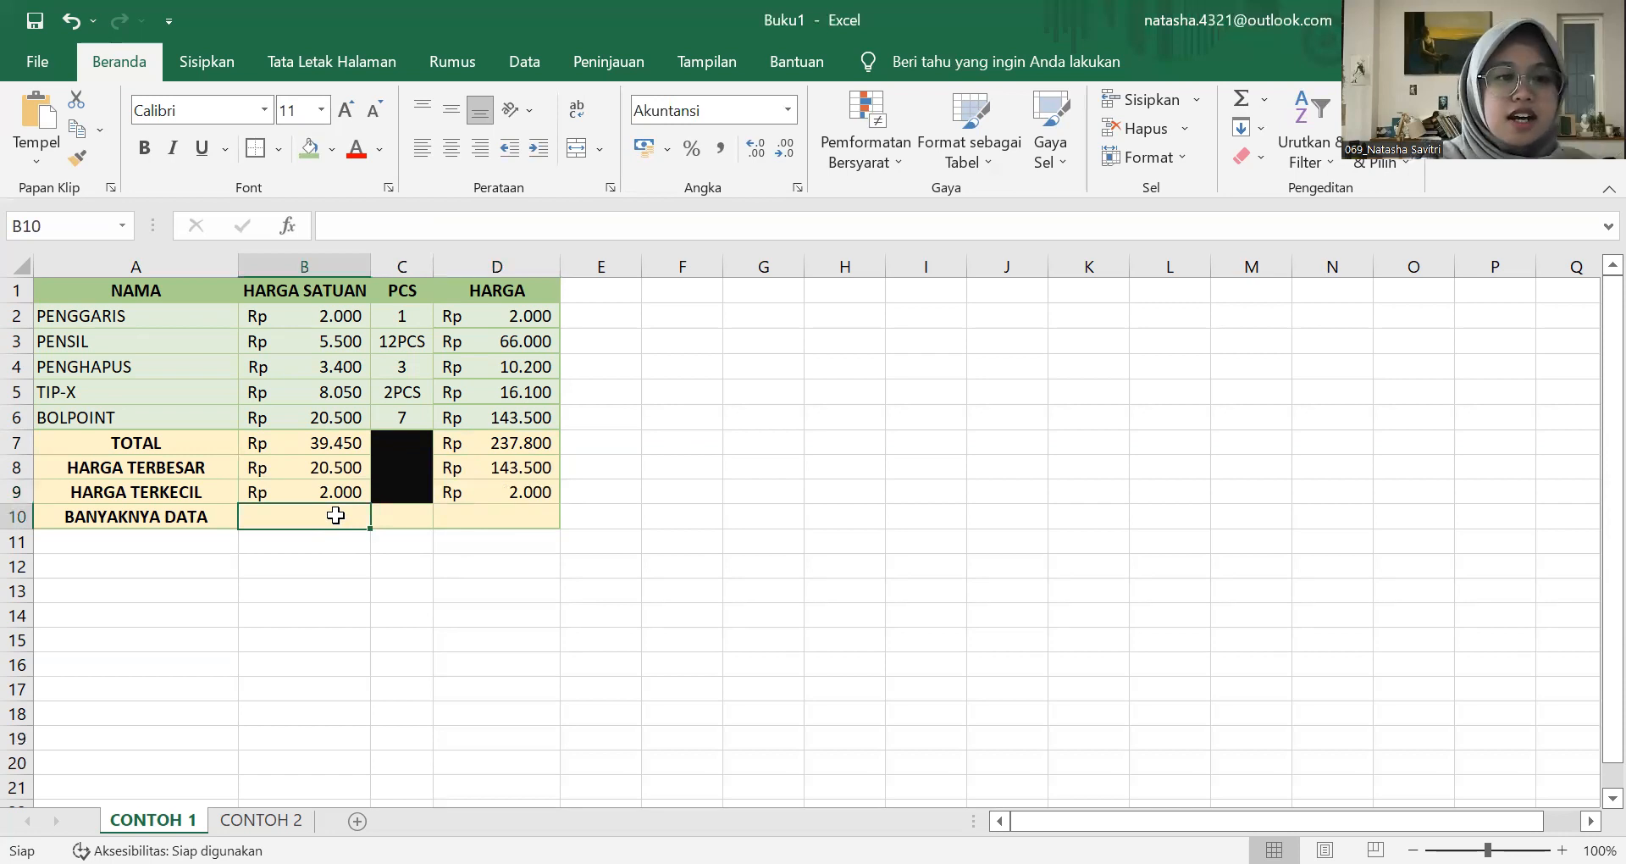
drag(330, 313, 332, 417)
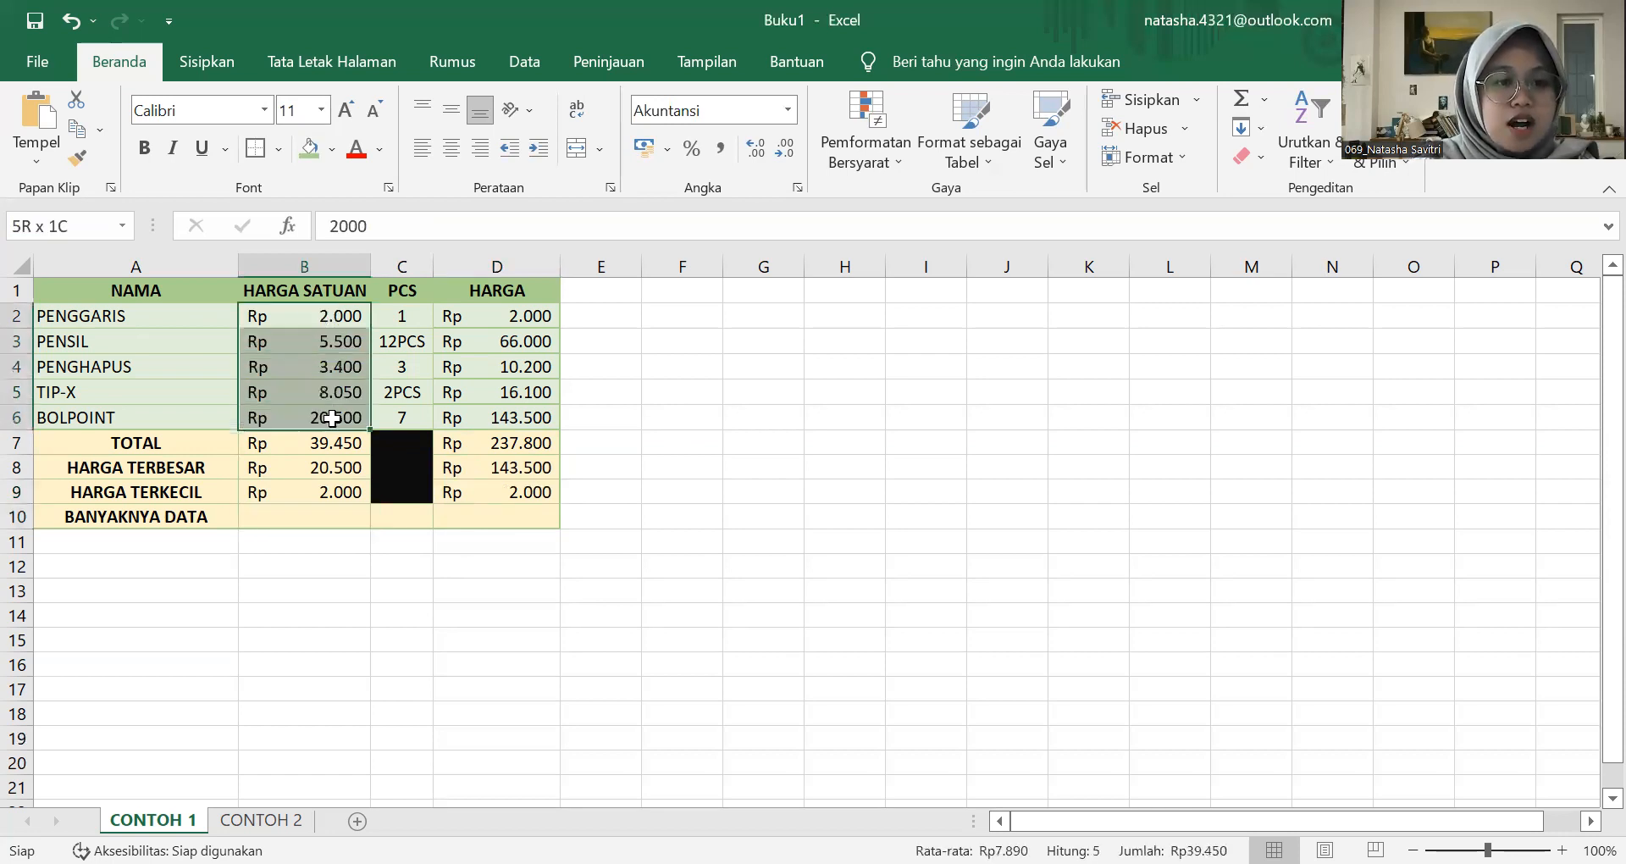
click(339, 518)
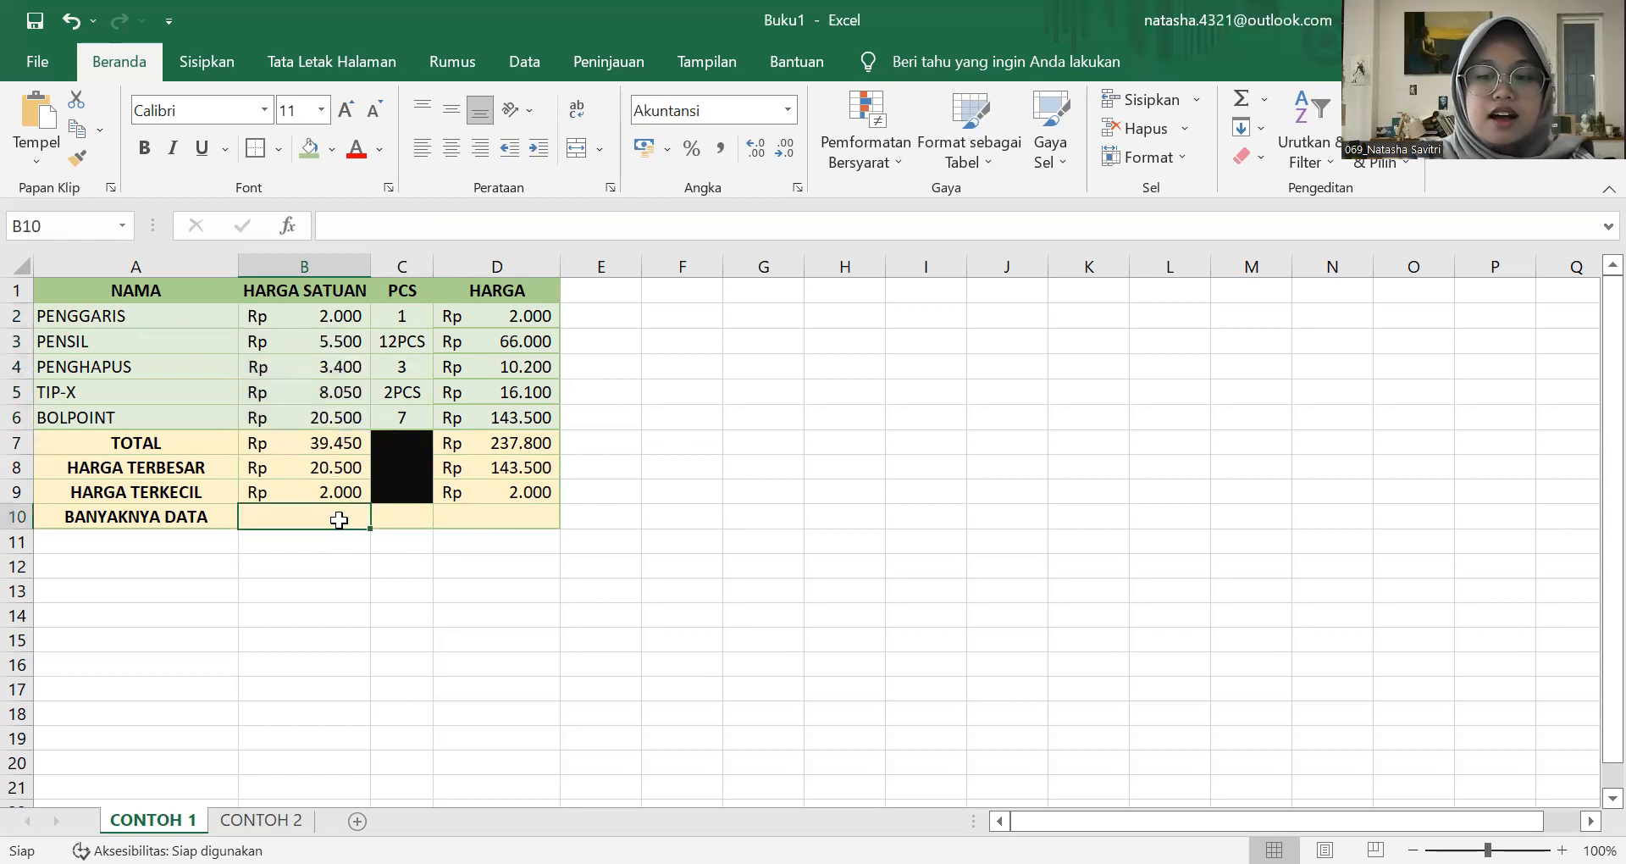
text(=)
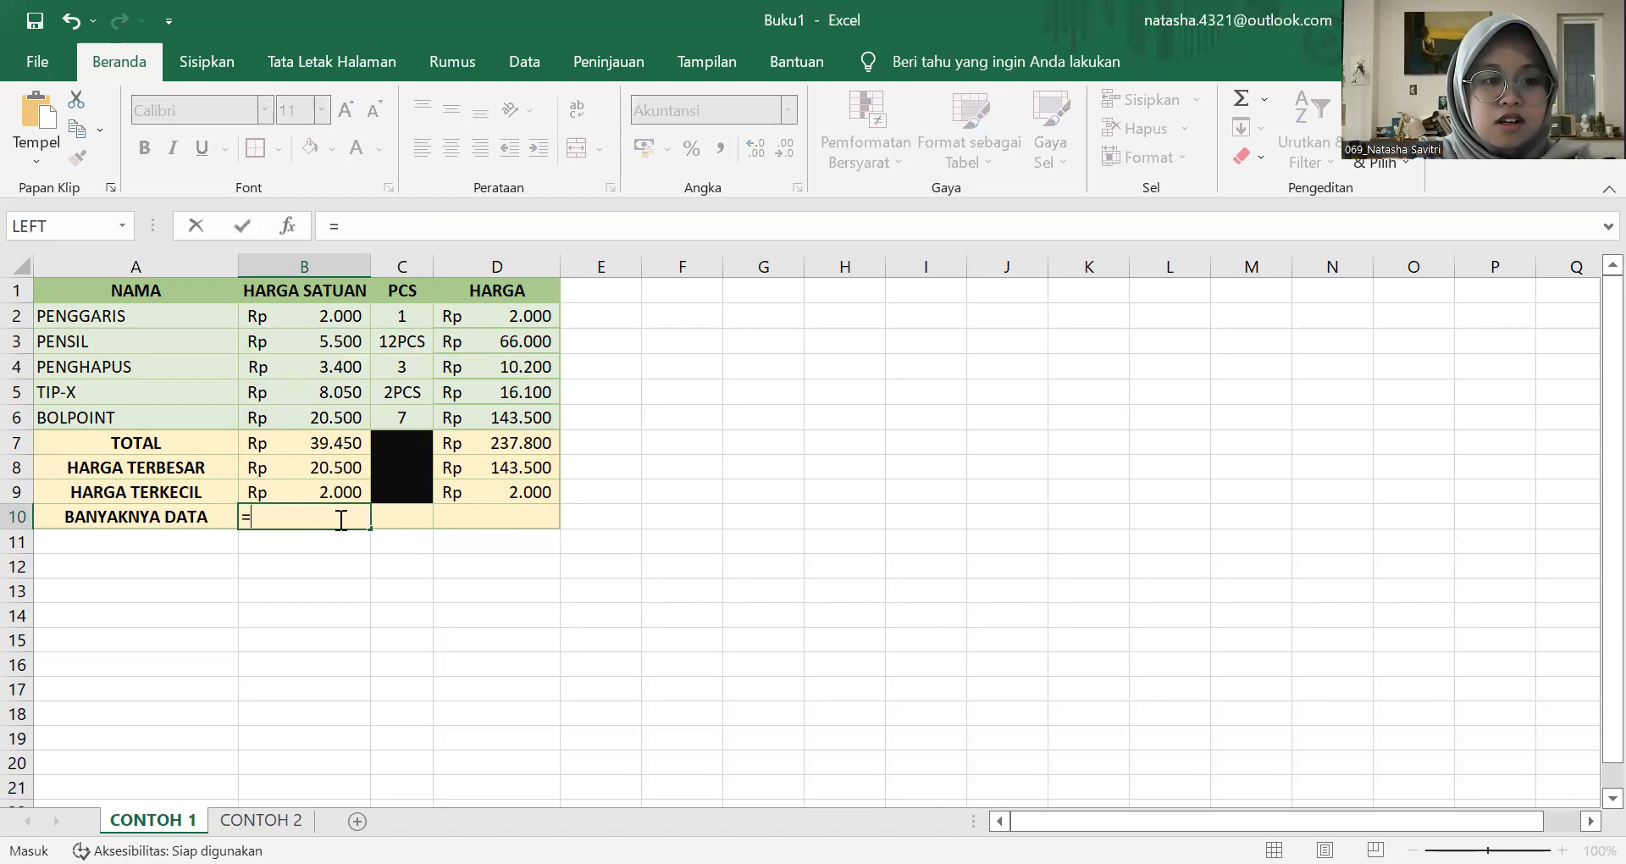
text(COU)
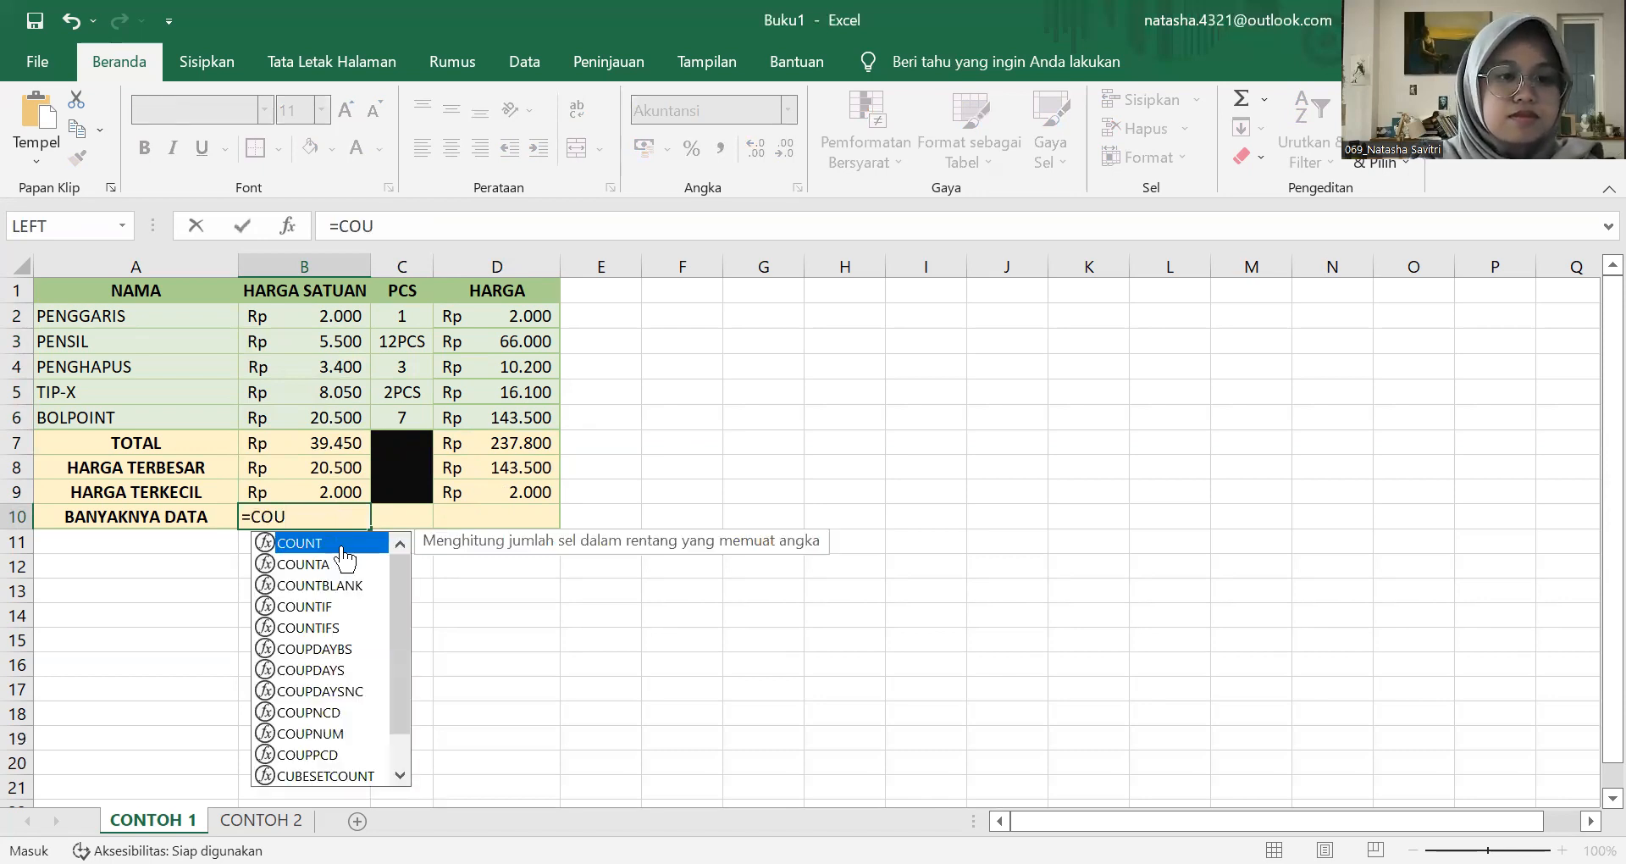
double_click(343, 545)
click(297, 318)
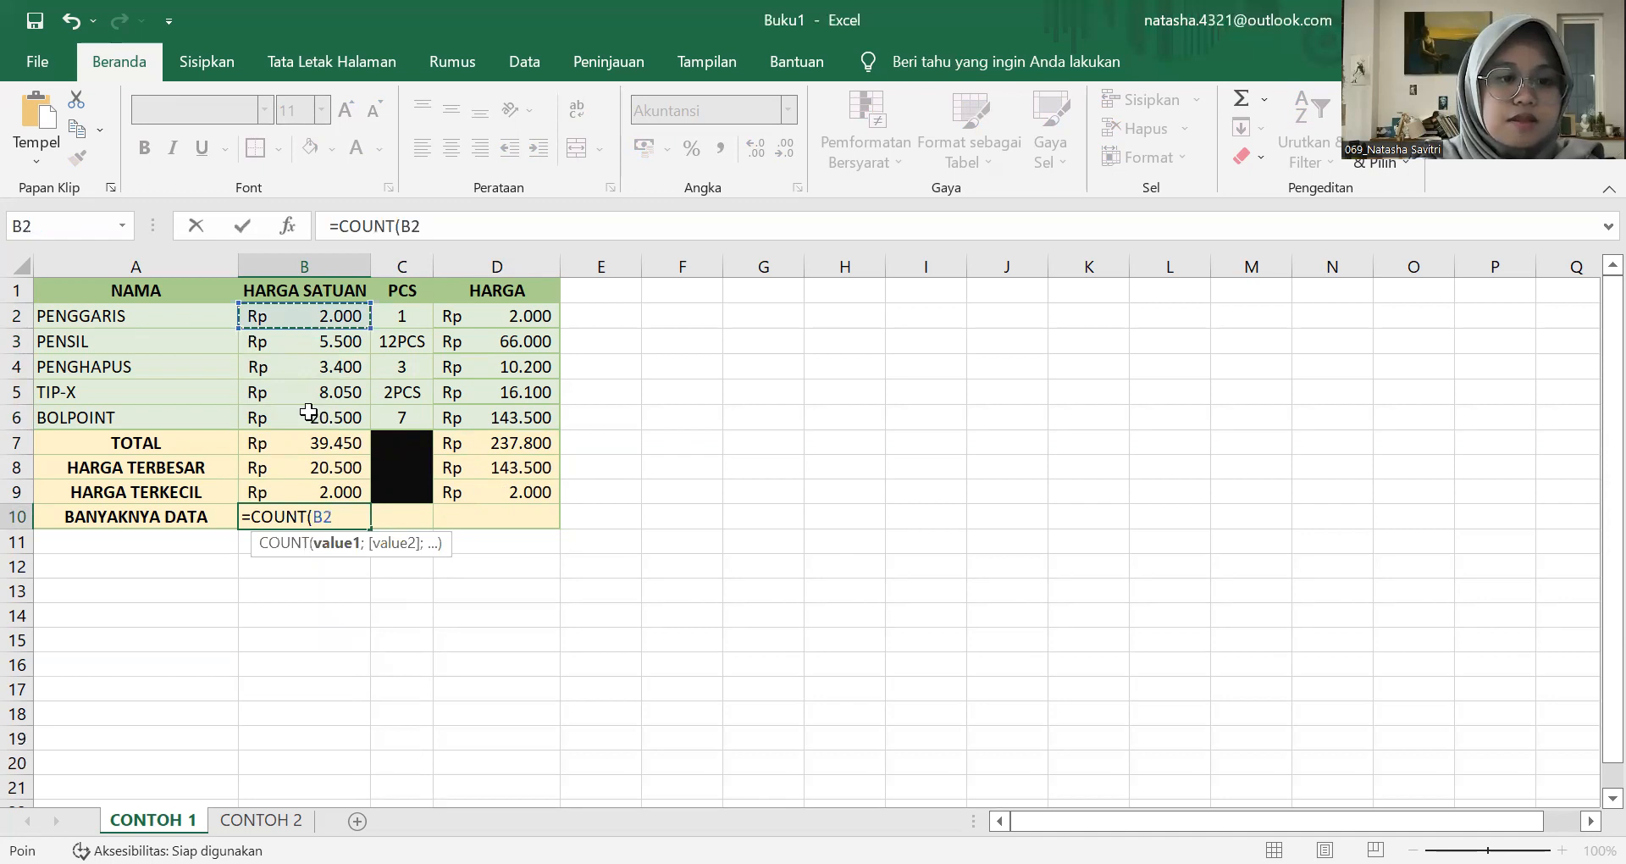
drag(308, 412, 311, 415)
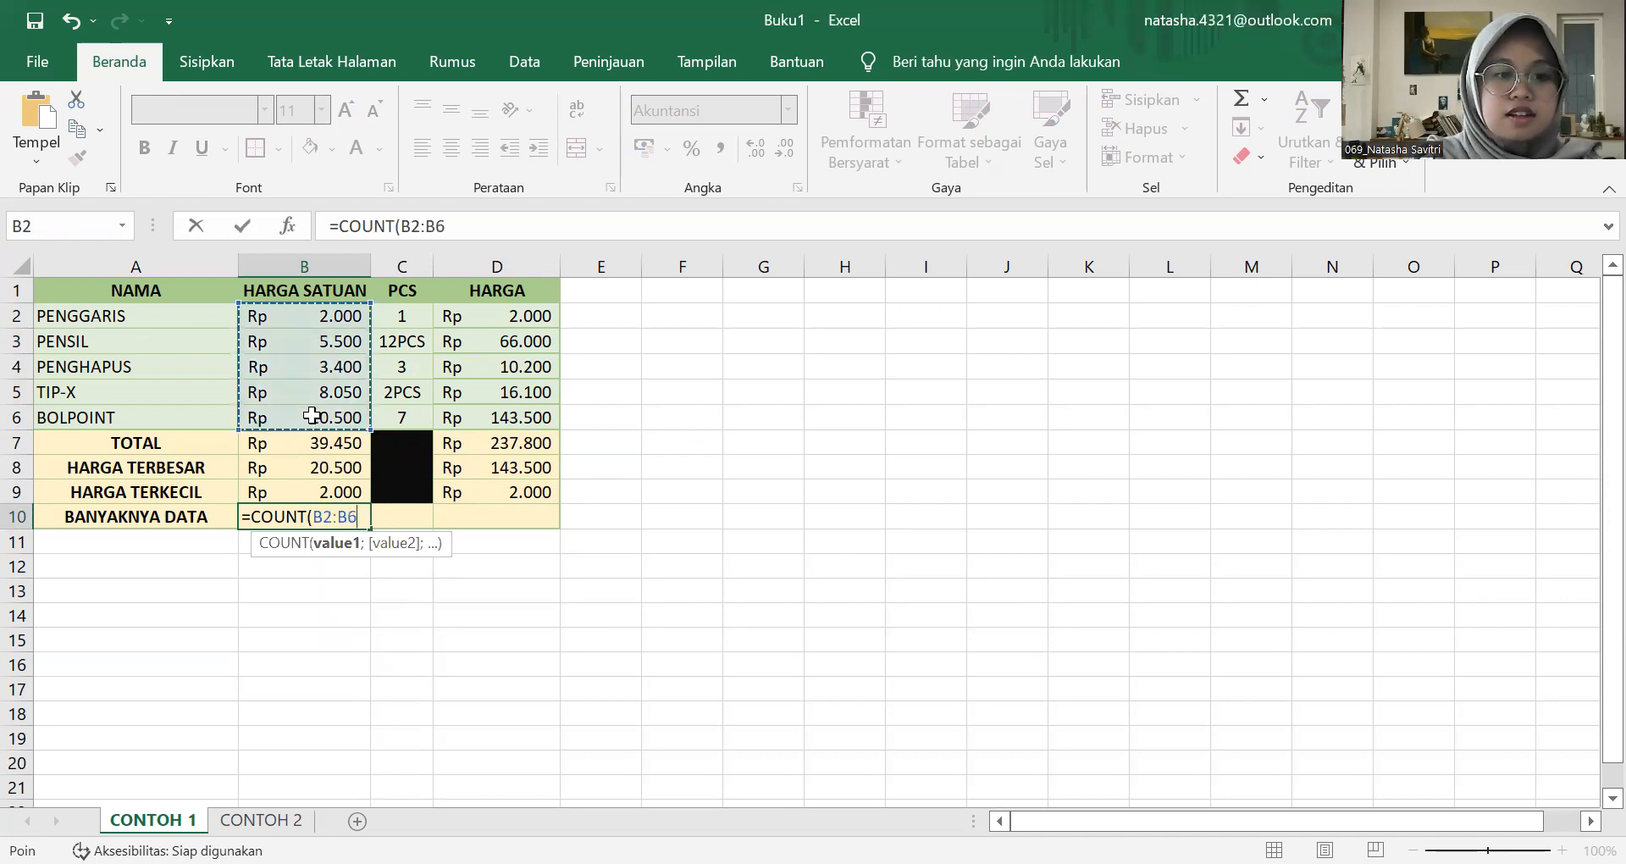
text())
key(Return)
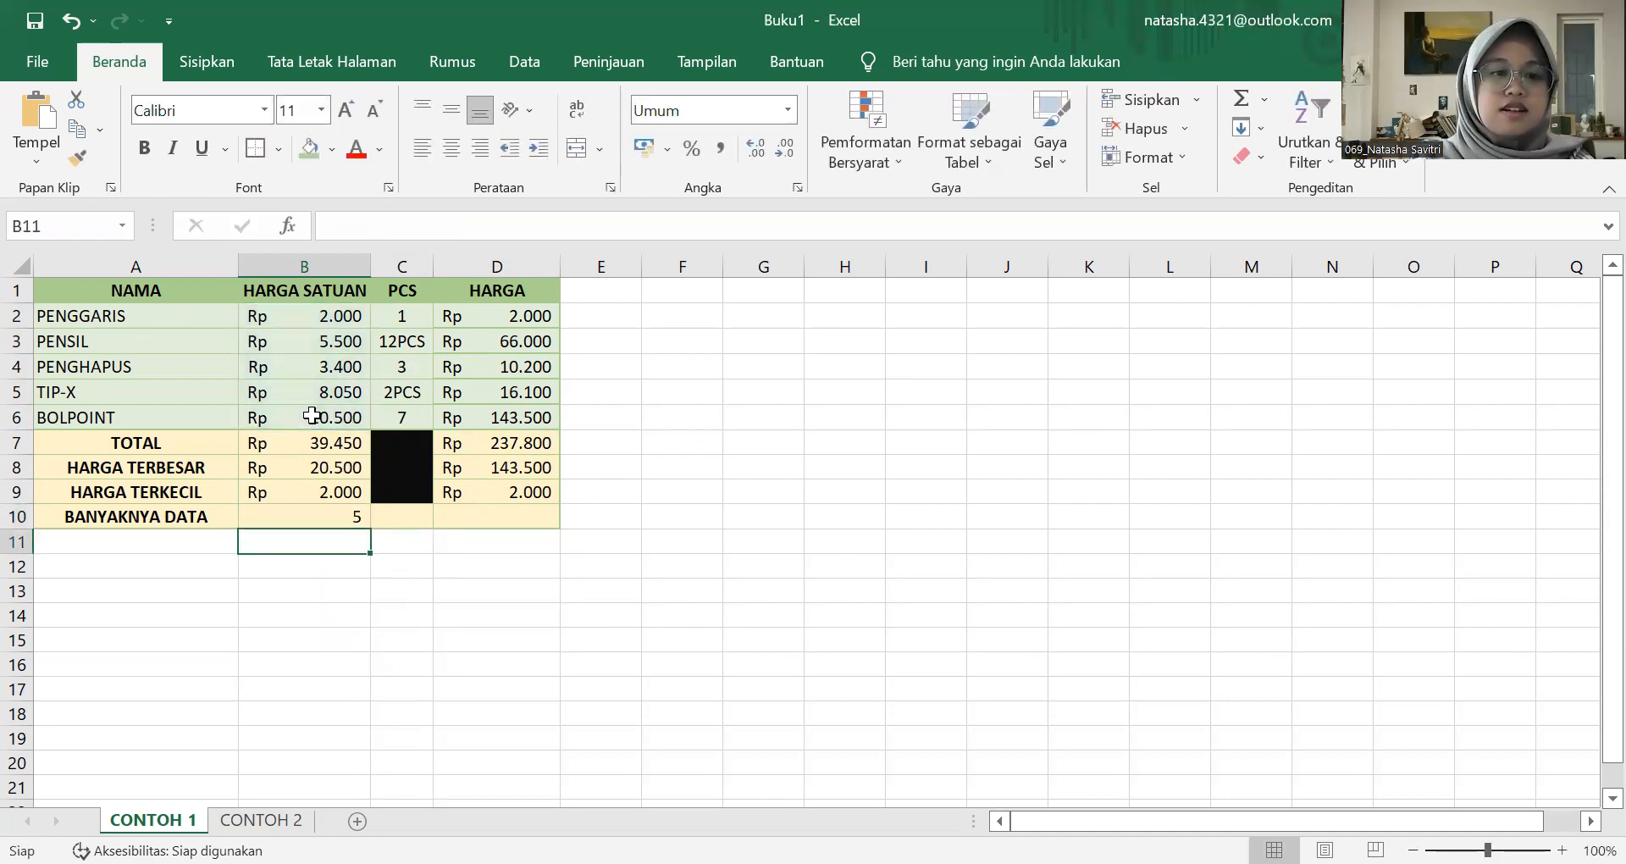
Step: Compare the COUNT formula in B10 with the SUM formula in B7 and review their shared range B2:B6
click(339, 519)
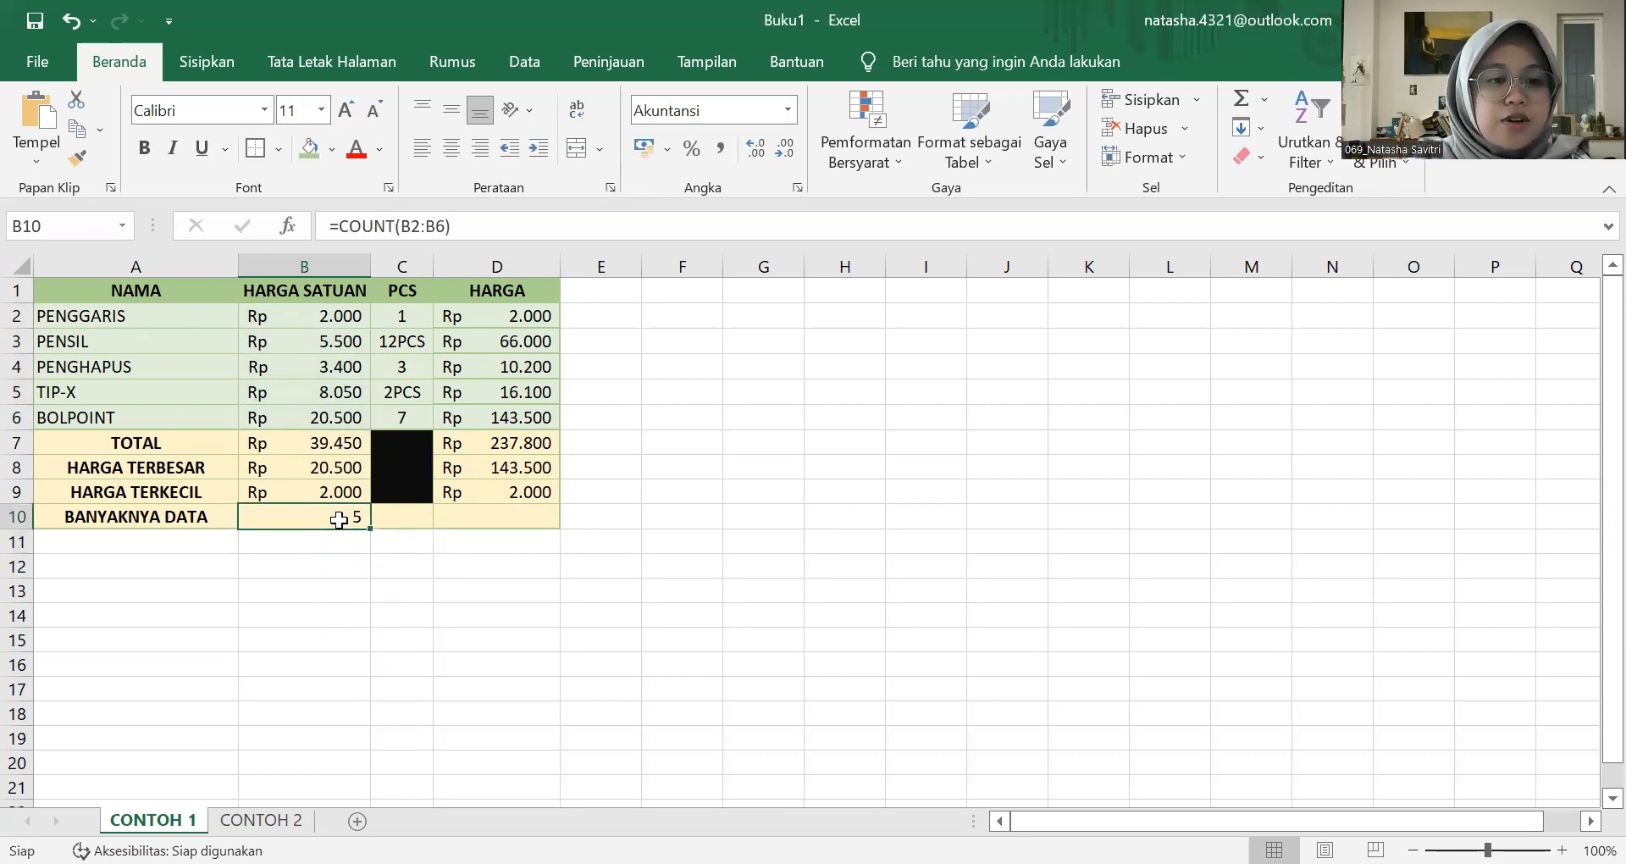
click(302, 441)
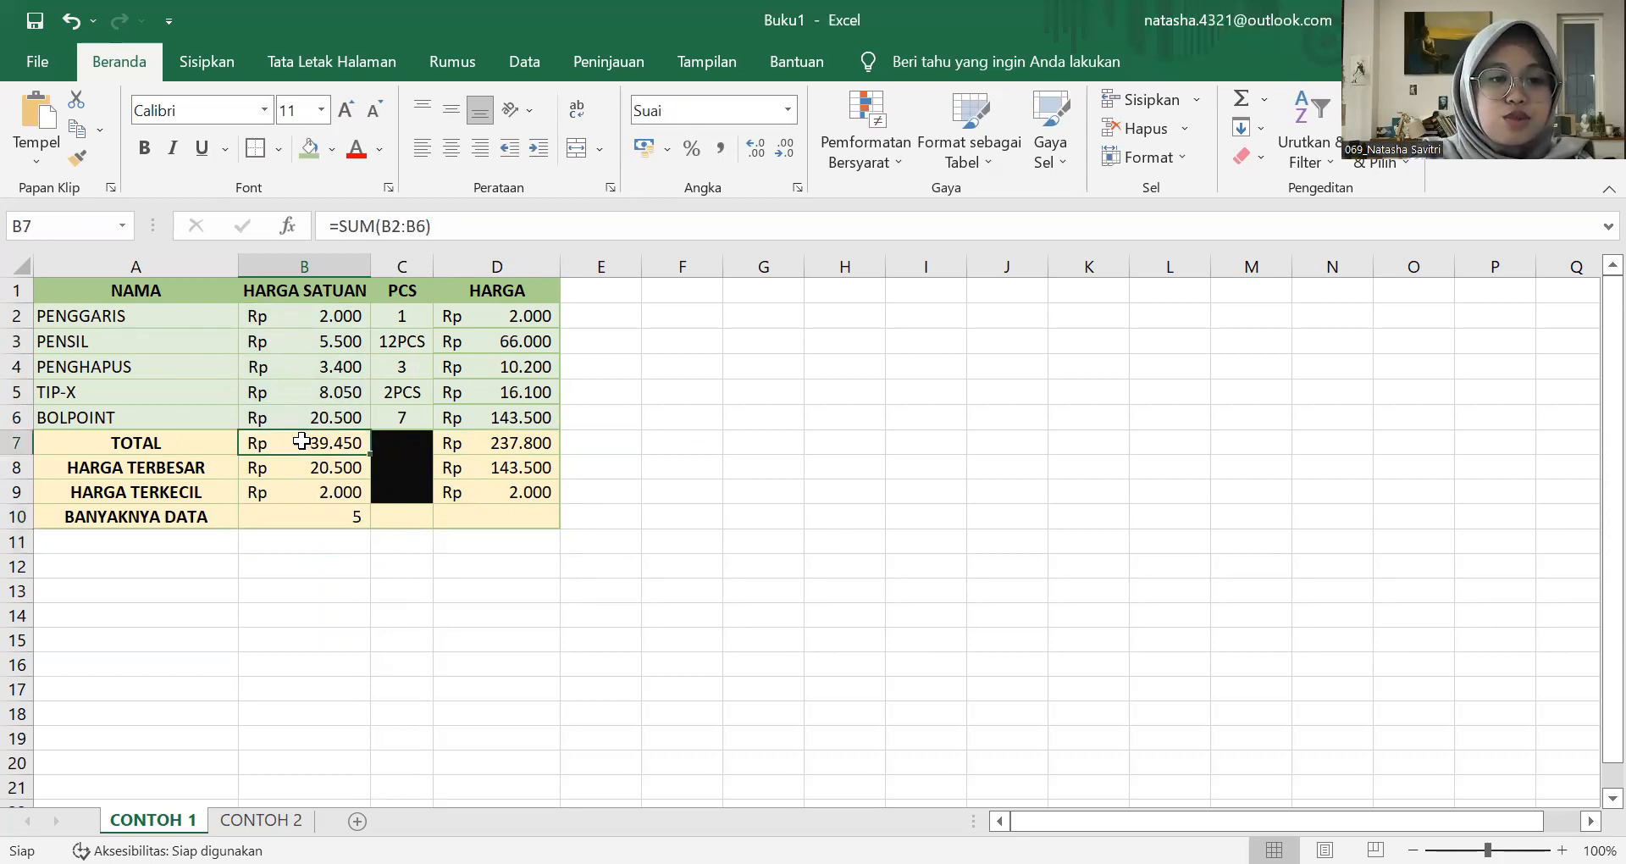
click(308, 522)
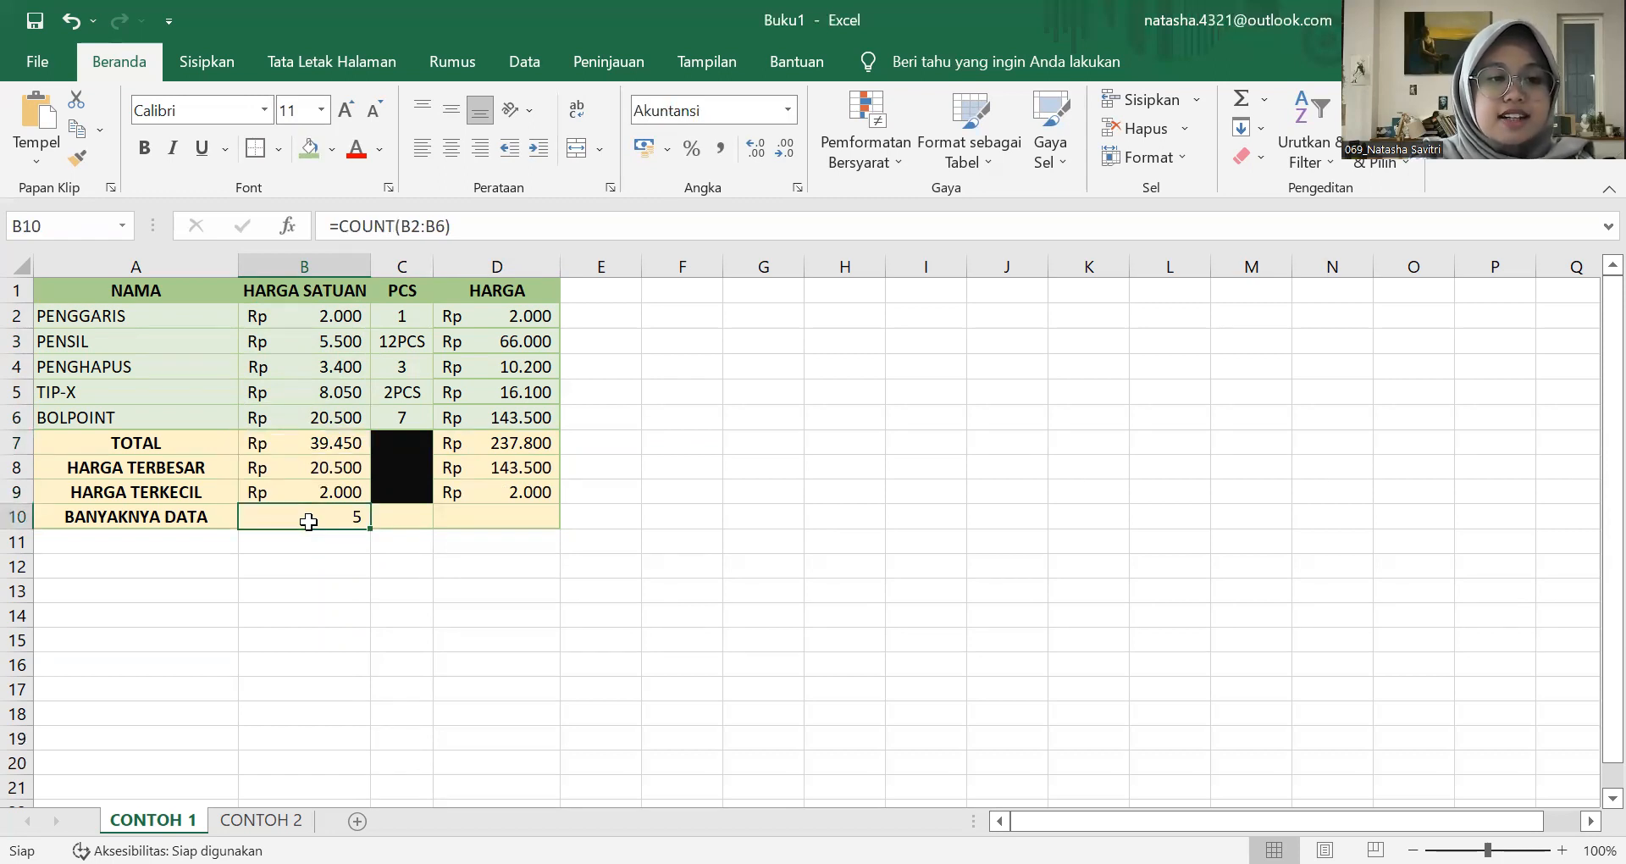
click(317, 447)
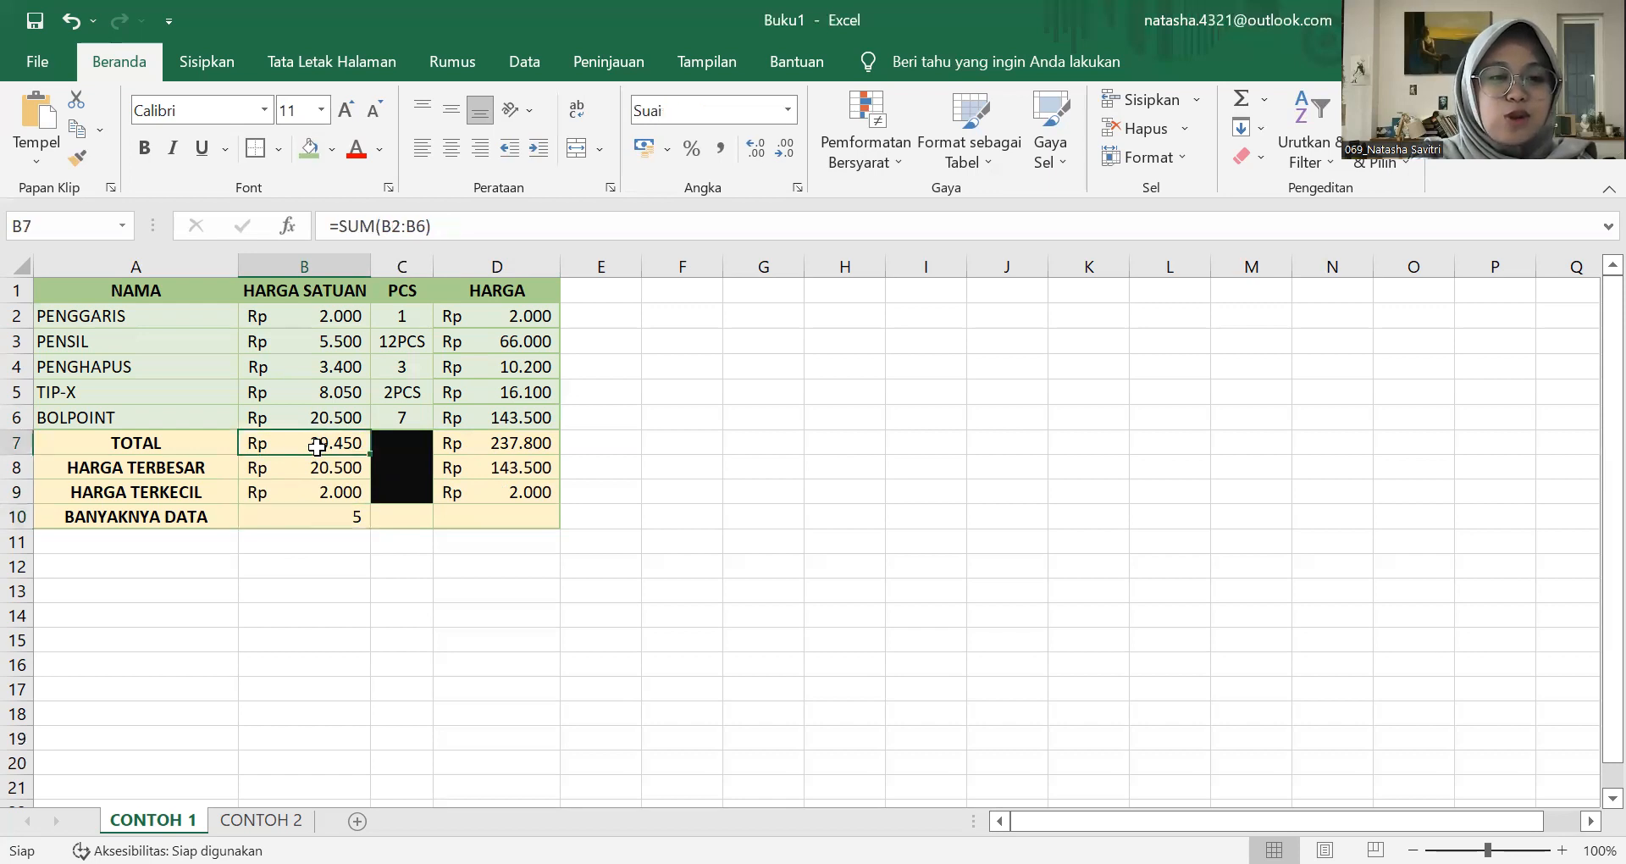
drag(335, 318, 334, 428)
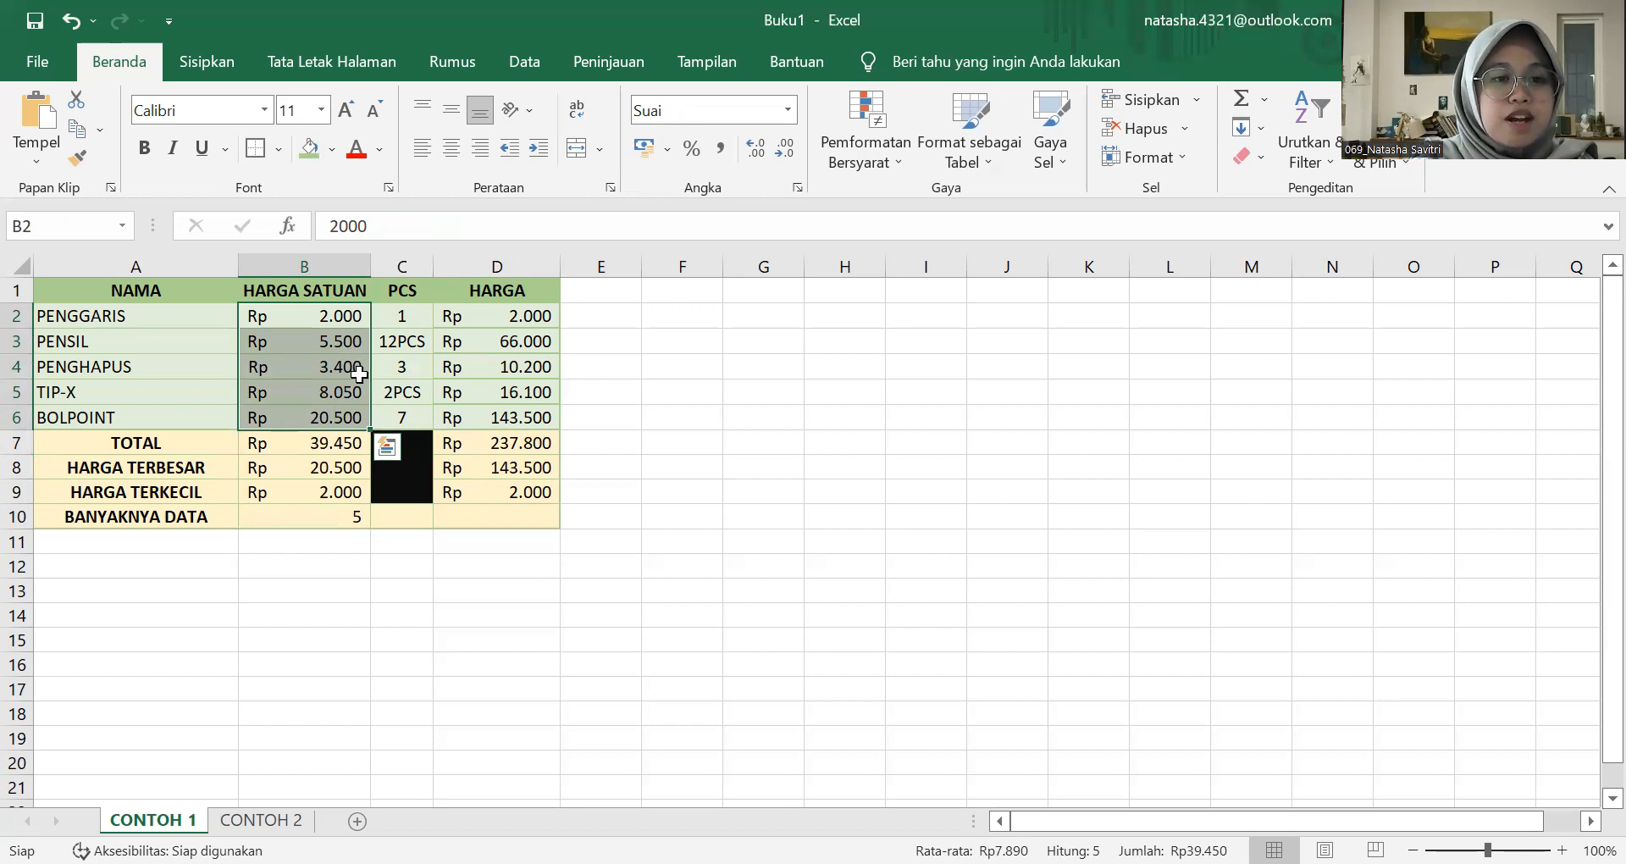
Step: Check the BANYAKNYA DATA count in B10 against the HARGA SATUAN entries and the item names in A2:A6
click(355, 421)
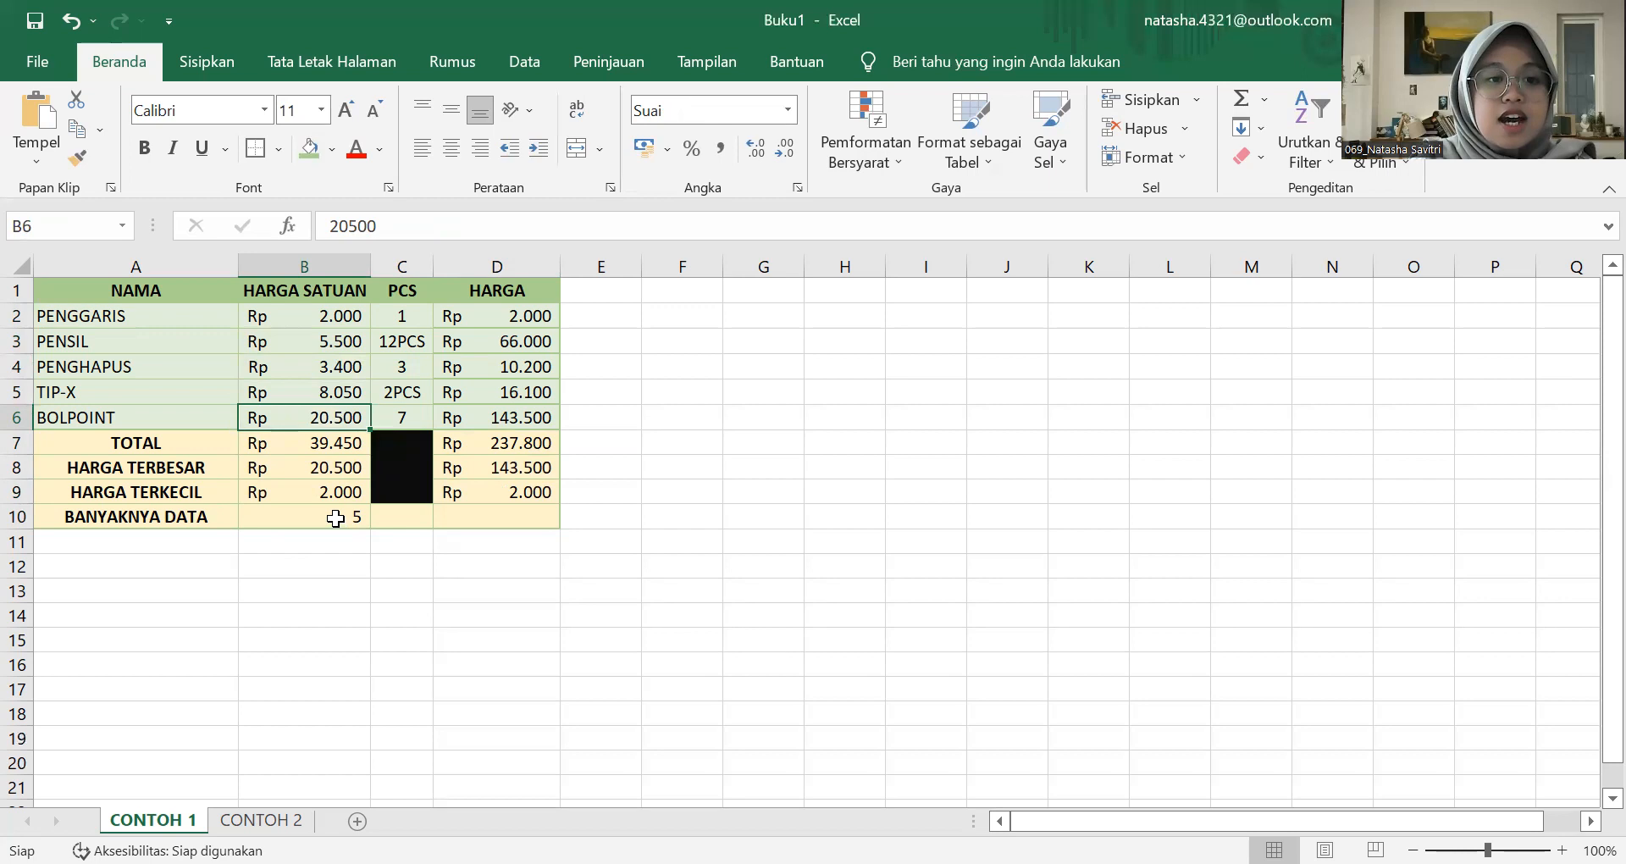
click(336, 518)
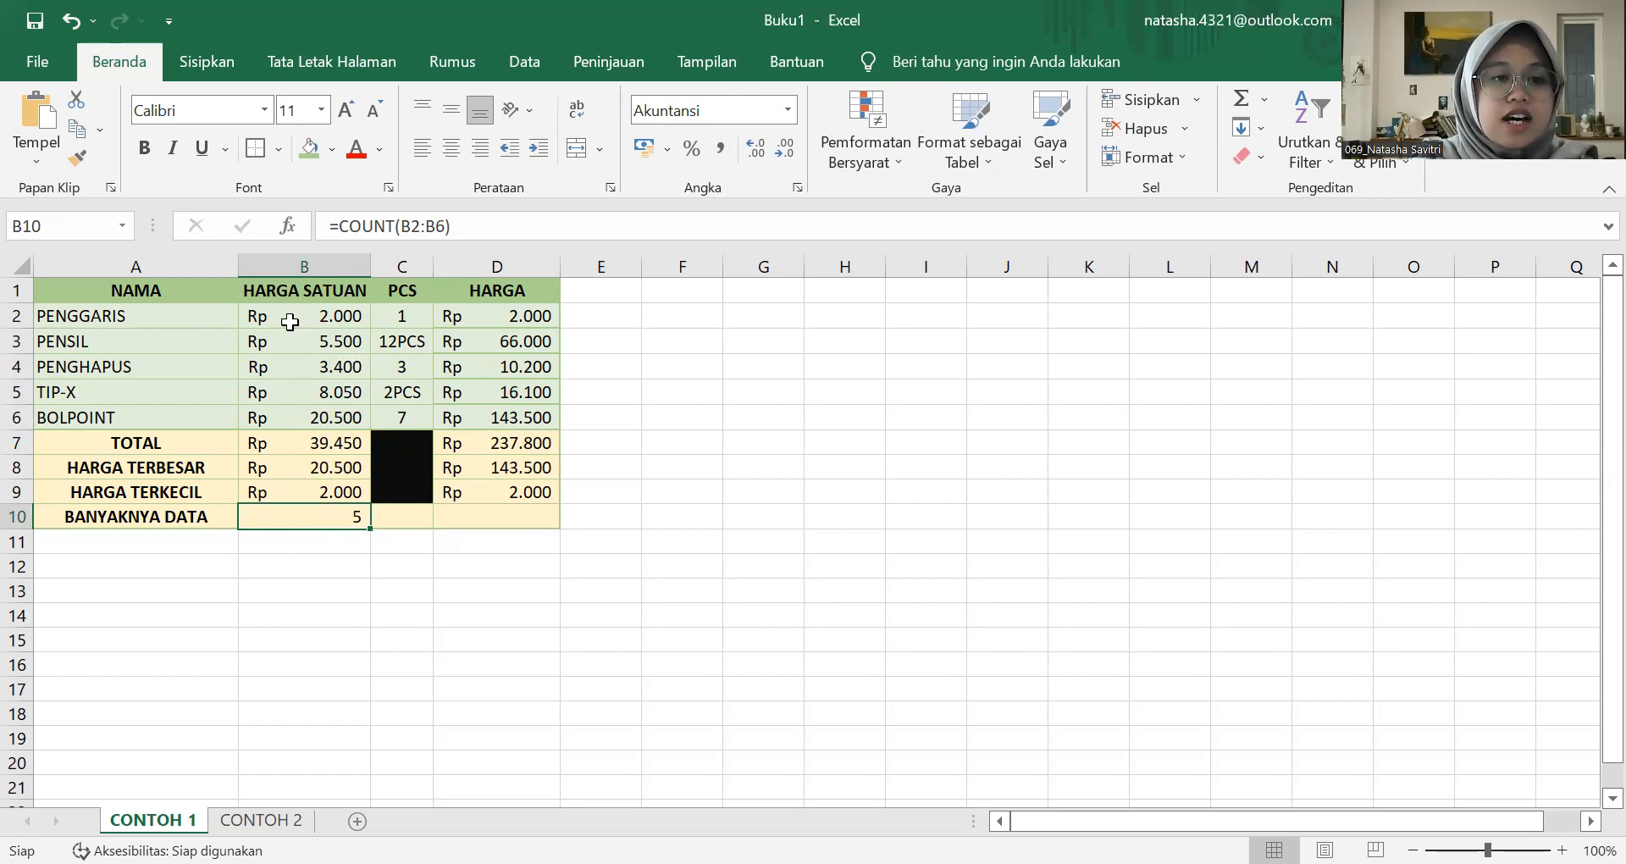
drag(218, 316, 217, 420)
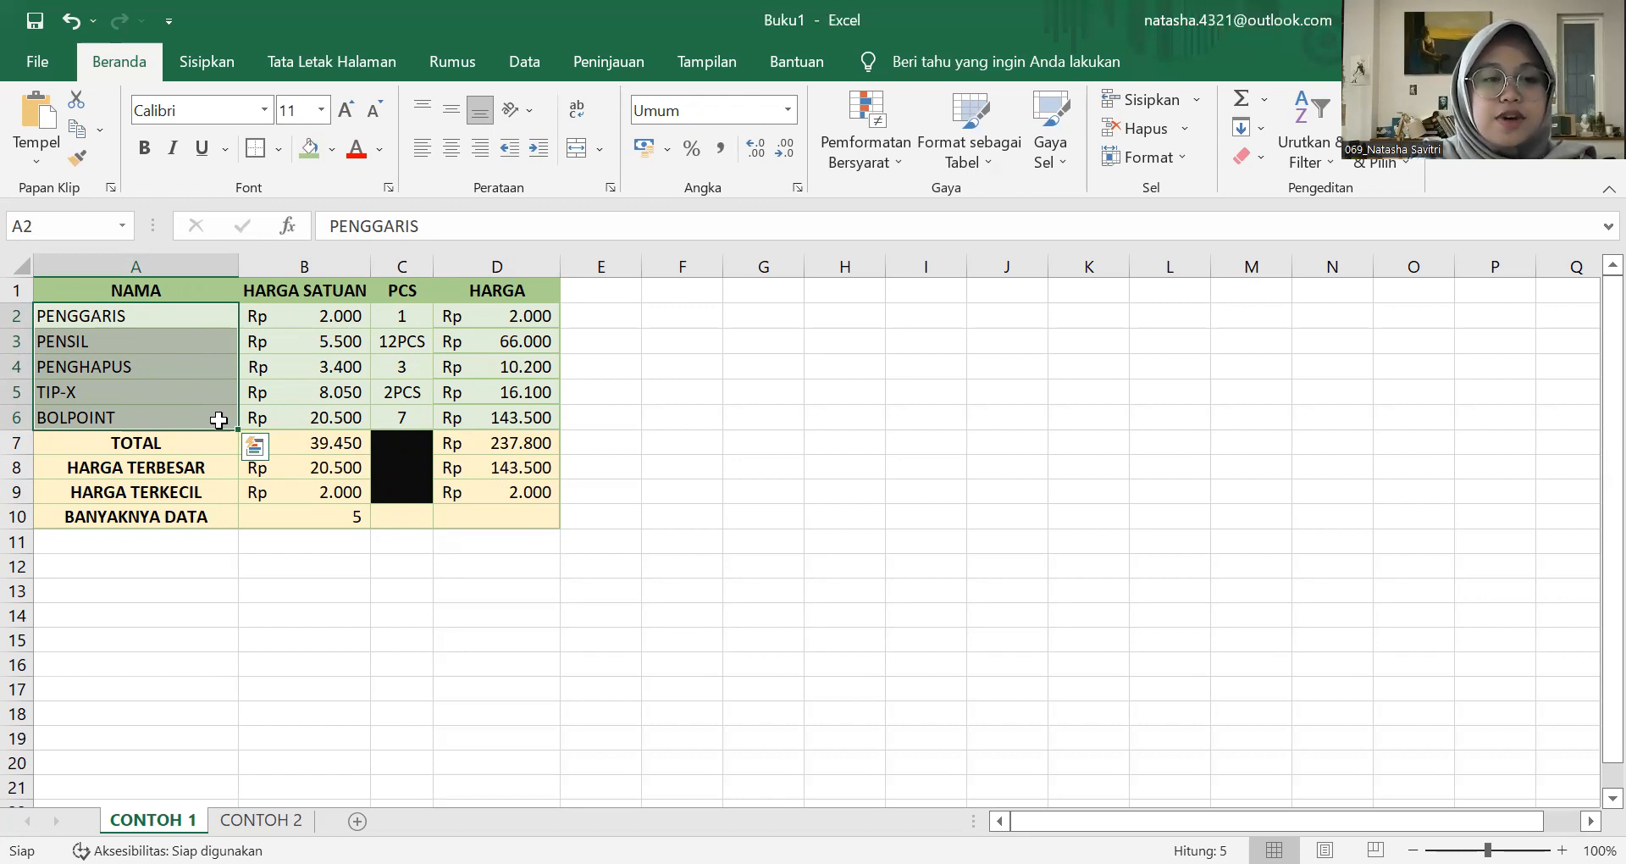
click(334, 520)
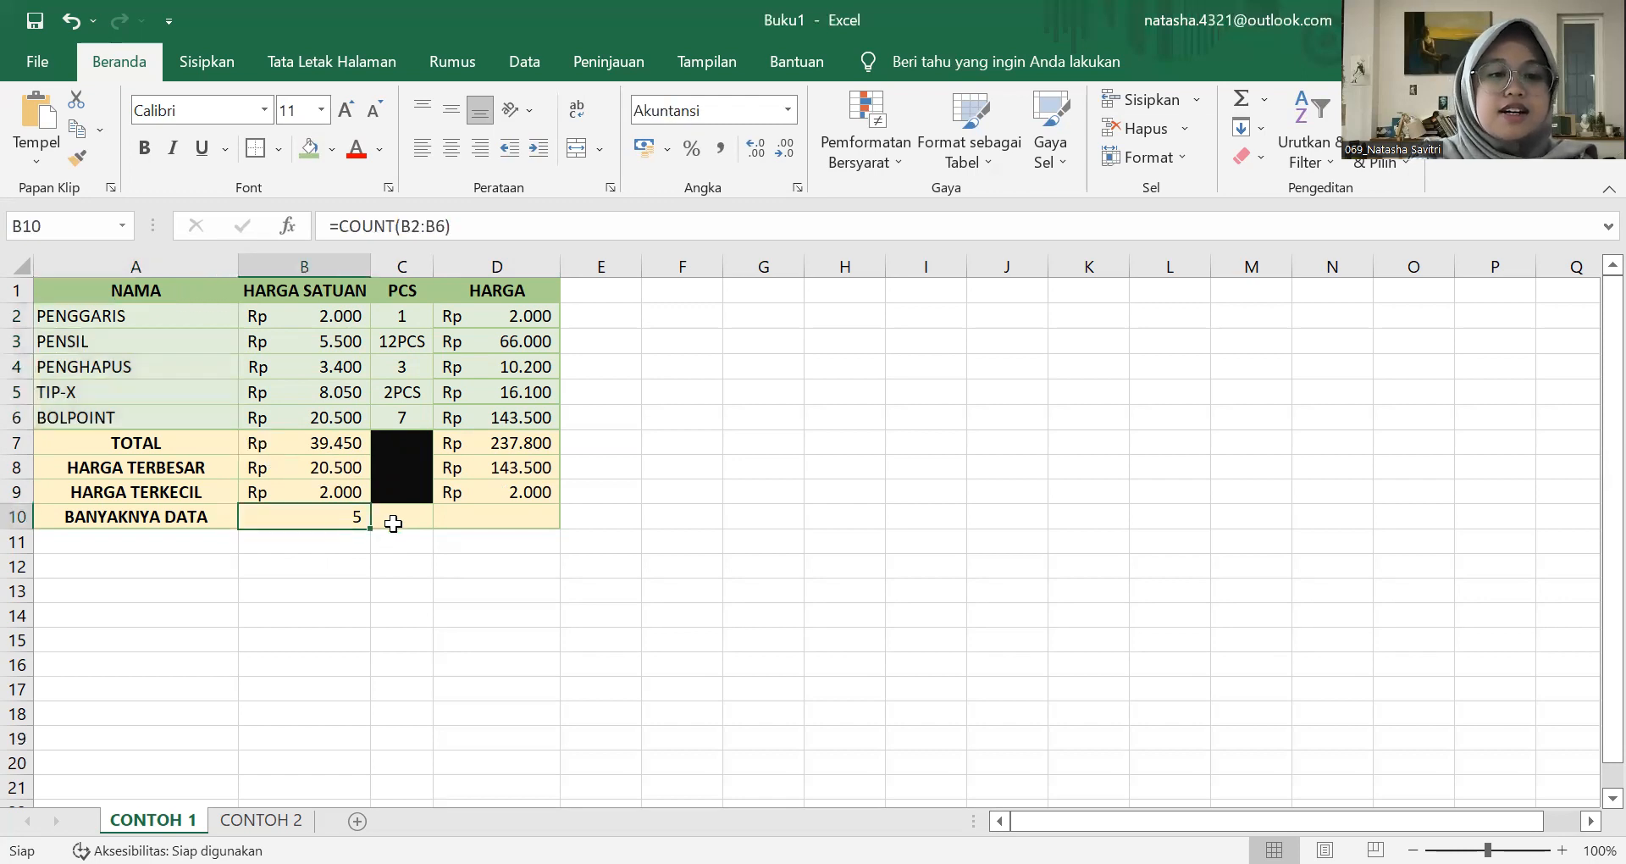
Step: Count the numeric PCS entries in cell C10 with the formula =COUNT(C2:C6)
click(400, 519)
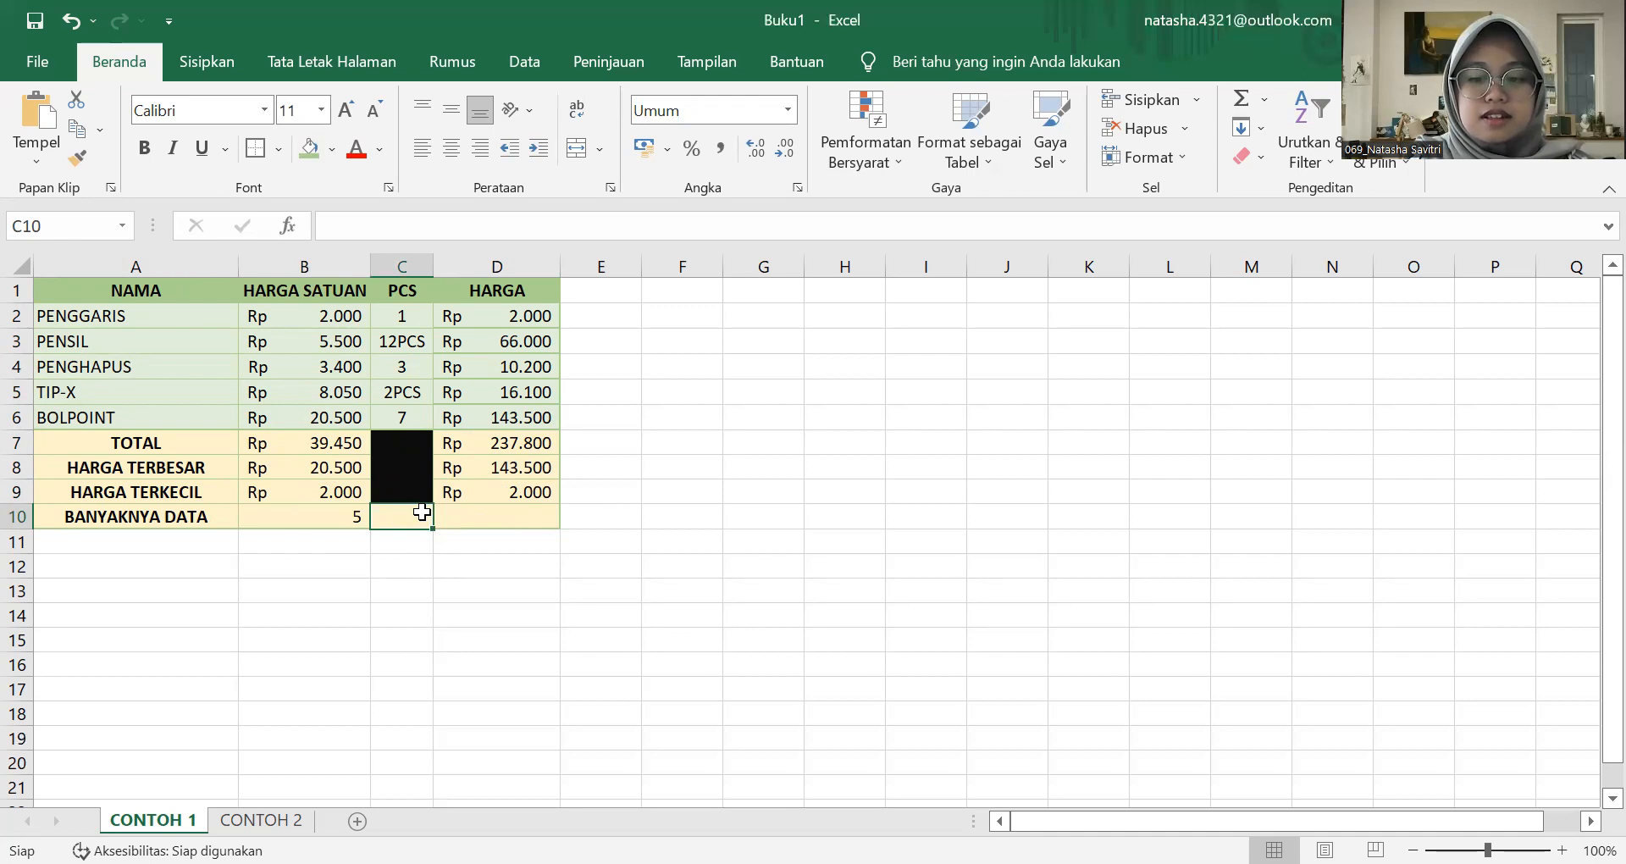
text(=)
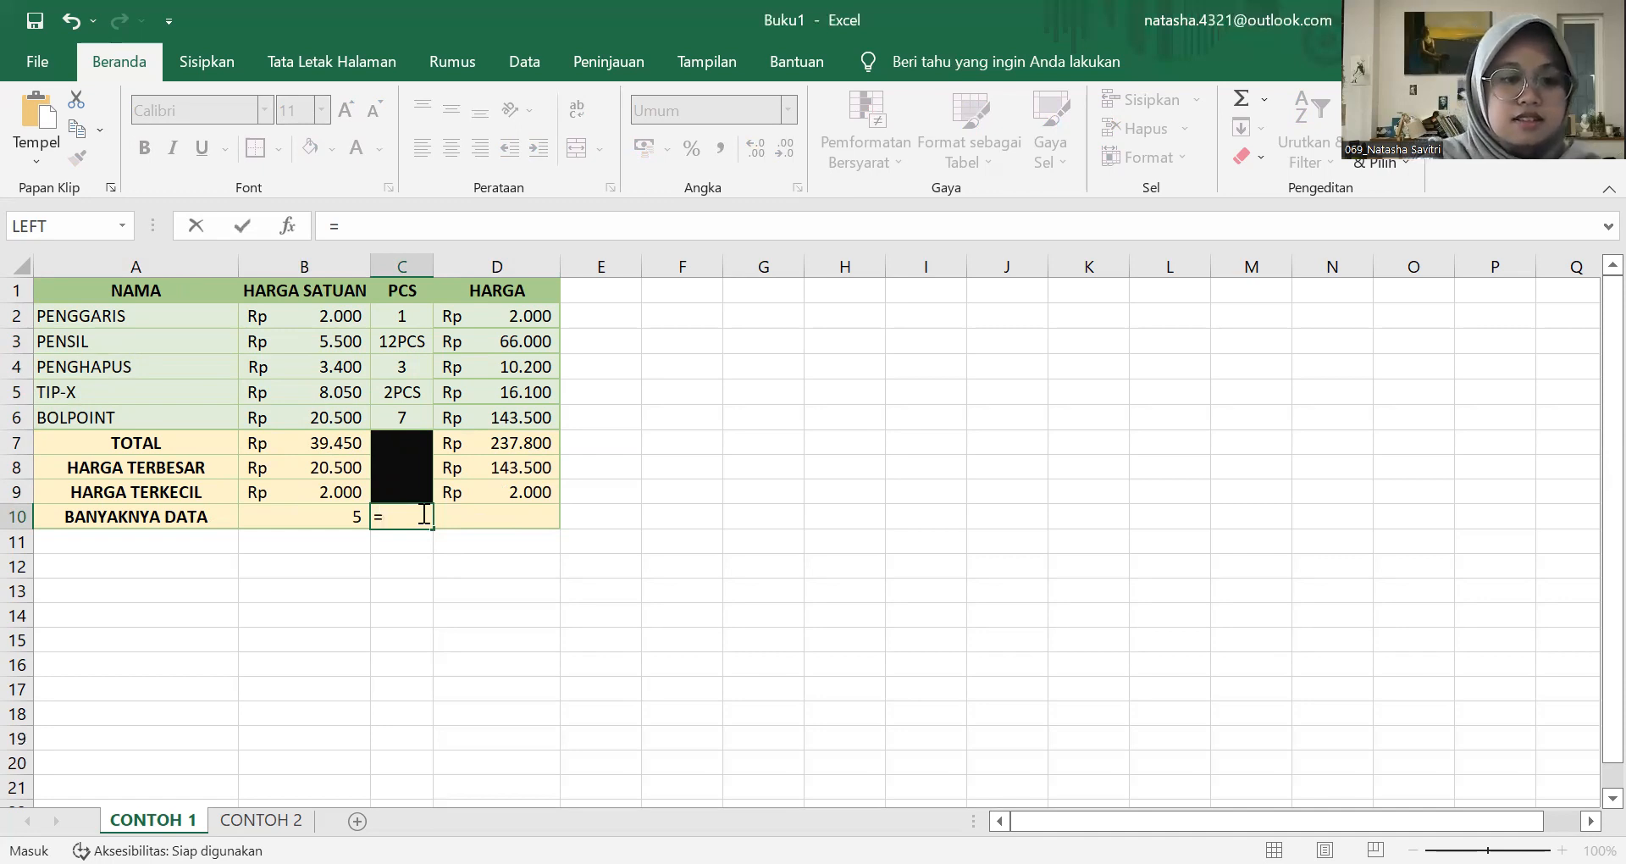
text(COUNT)
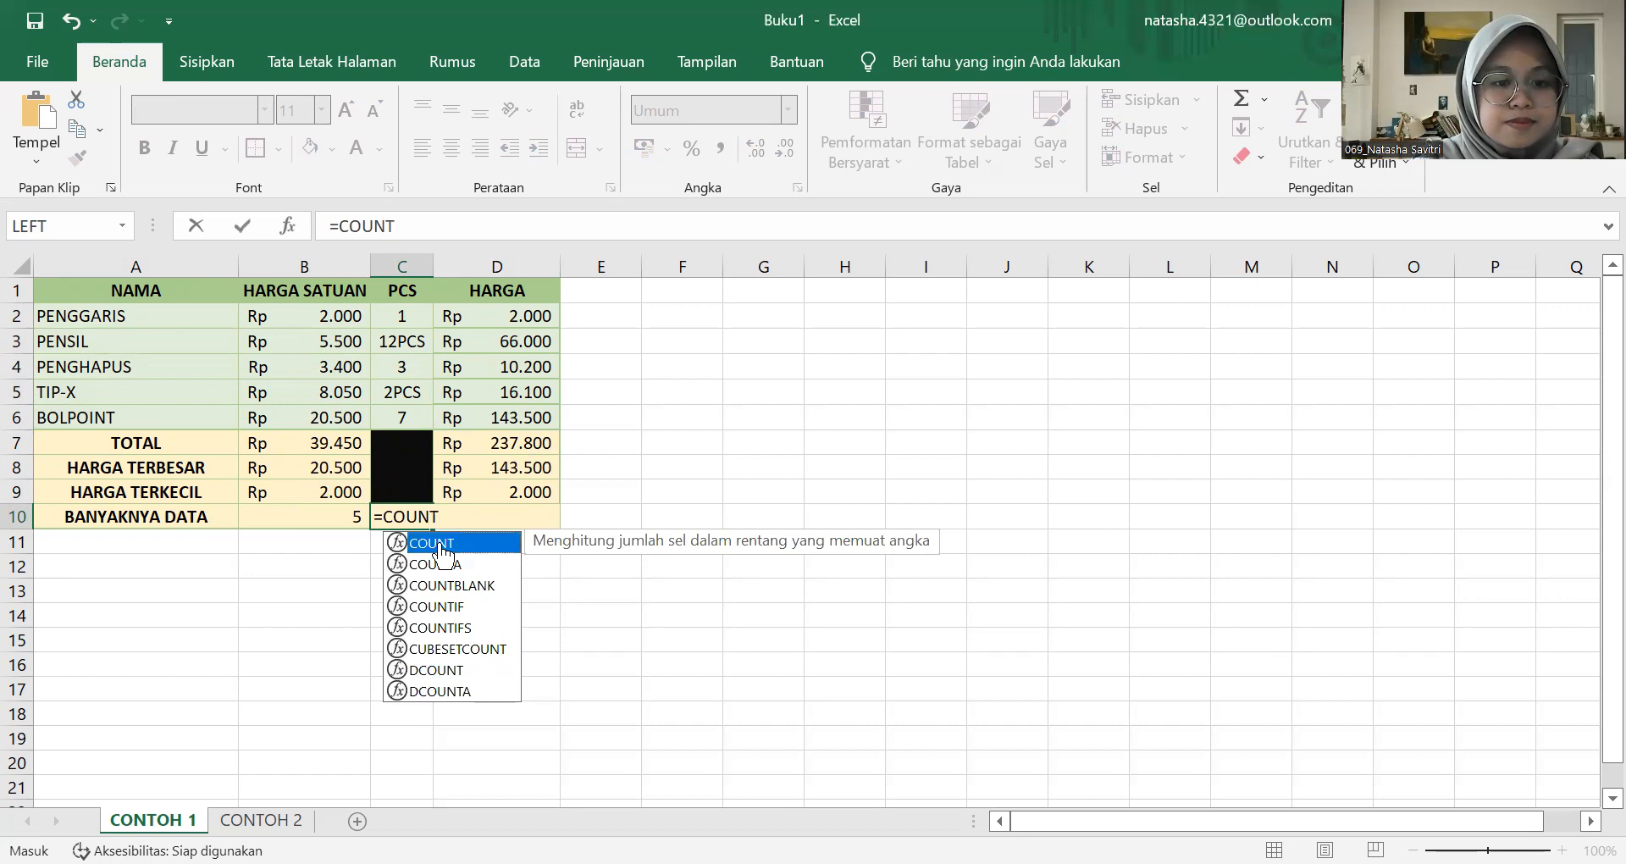
double_click(442, 542)
click(413, 322)
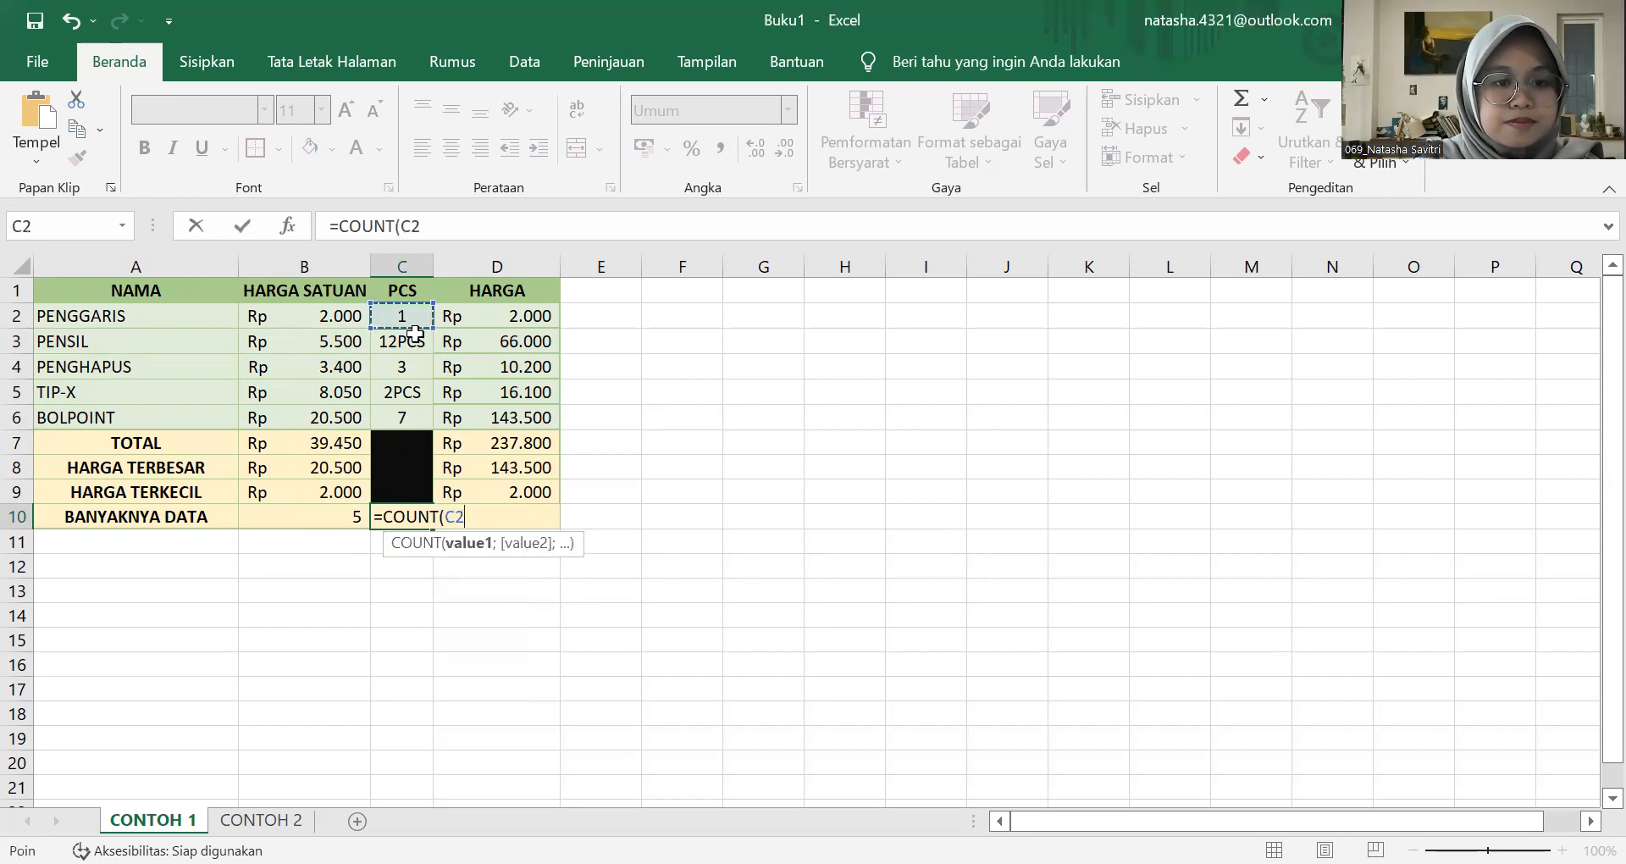
shift+click(400, 411)
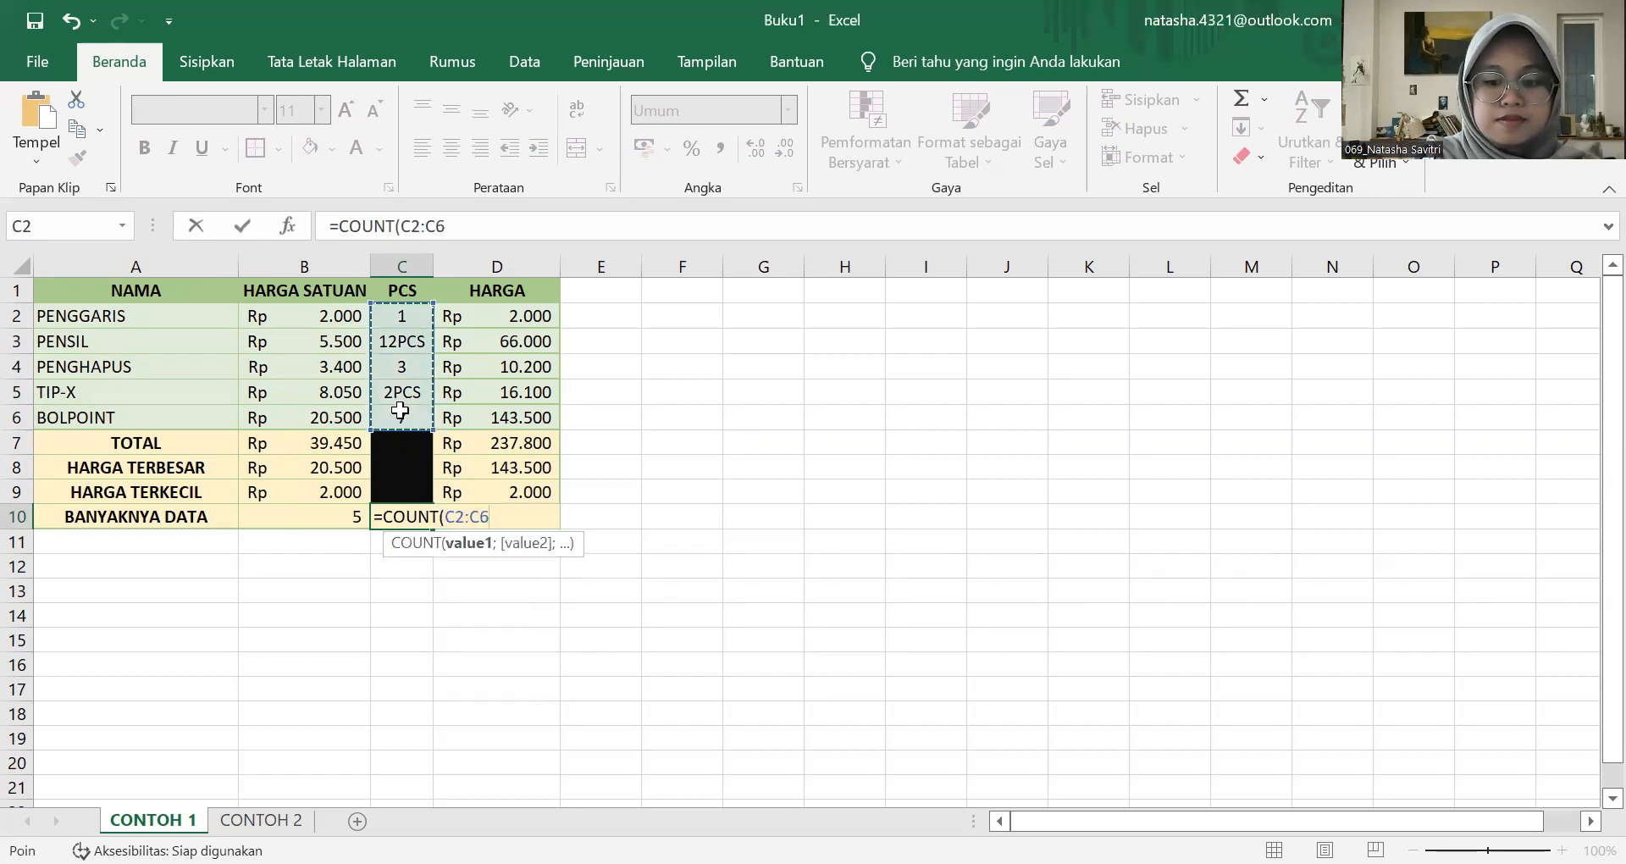
text())
key(Return)
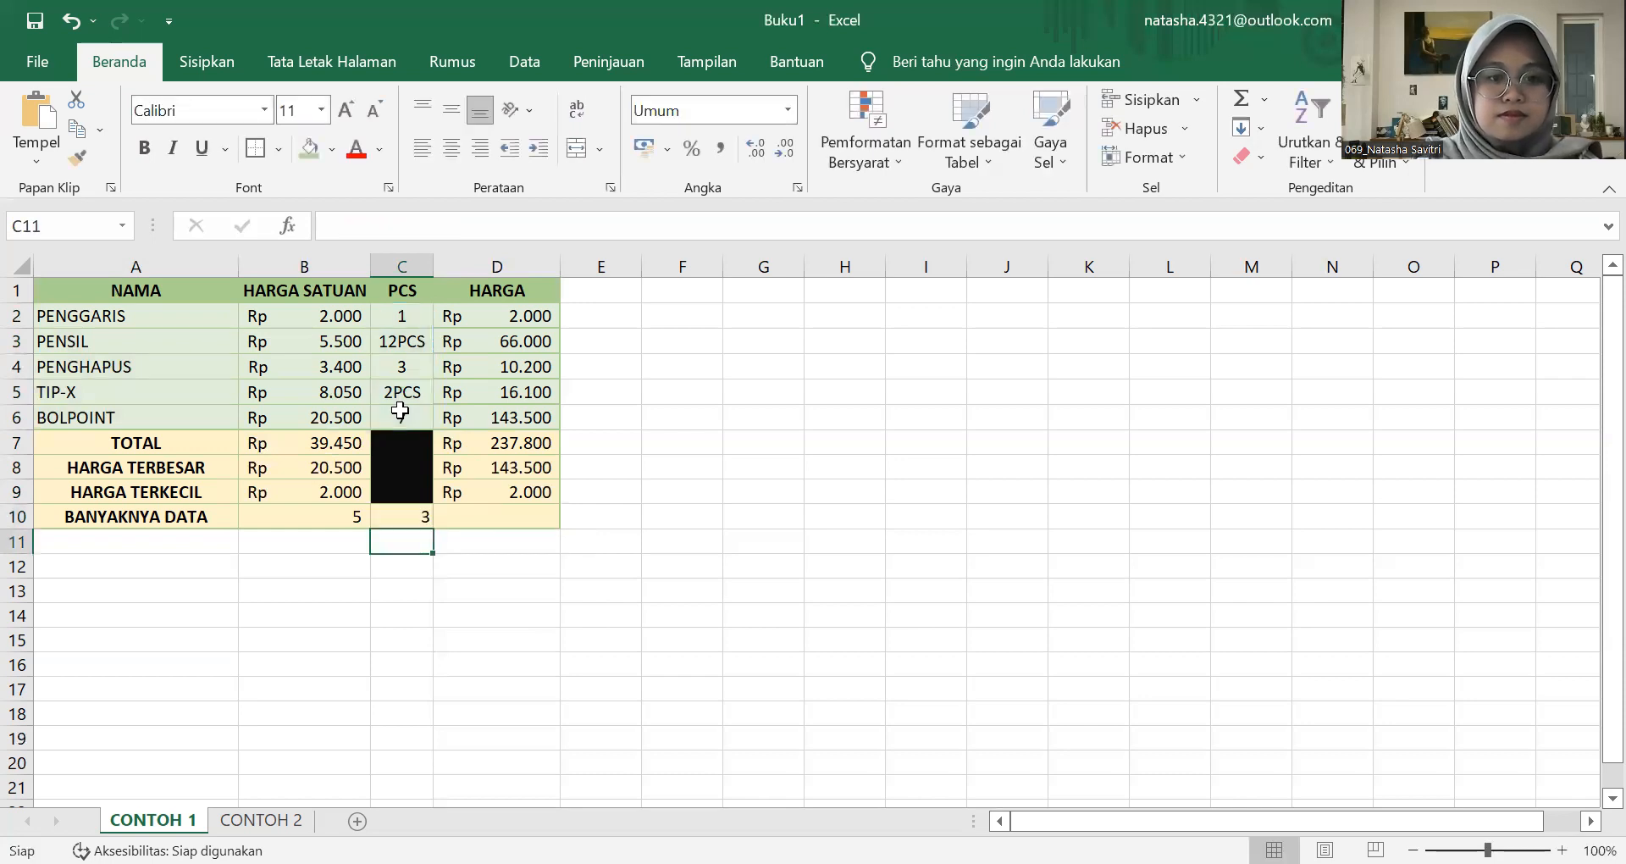
Step: Examine the COUNT formula in C10 against the PCS column, comparing the 12PCS and 2PCS entries with the plain-number cells C2, C4 and C6
click(408, 512)
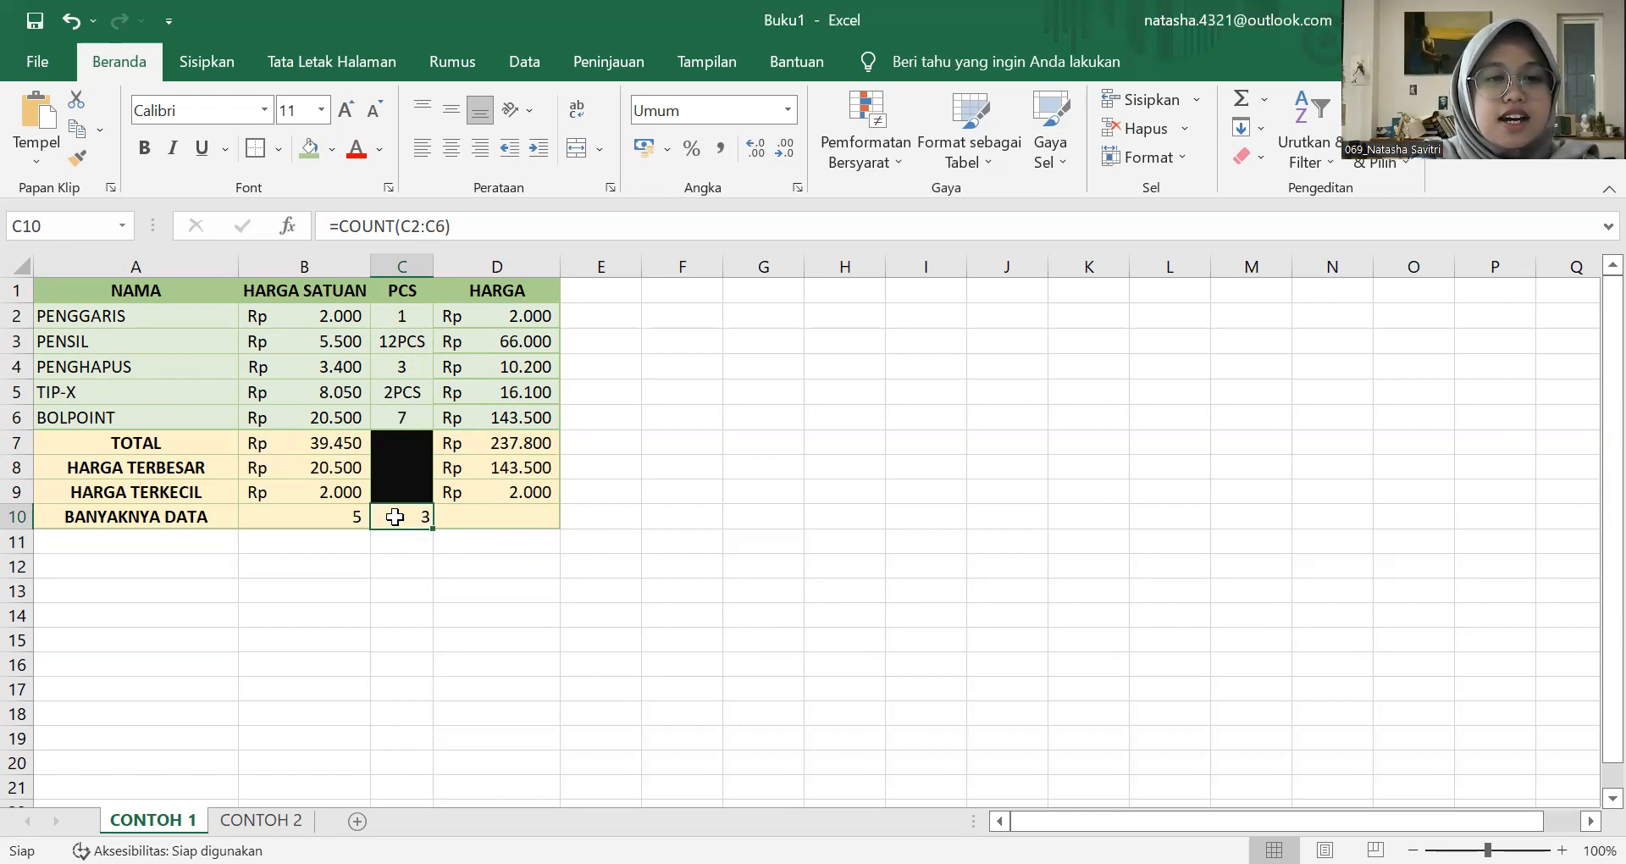
click(422, 341)
click(419, 395)
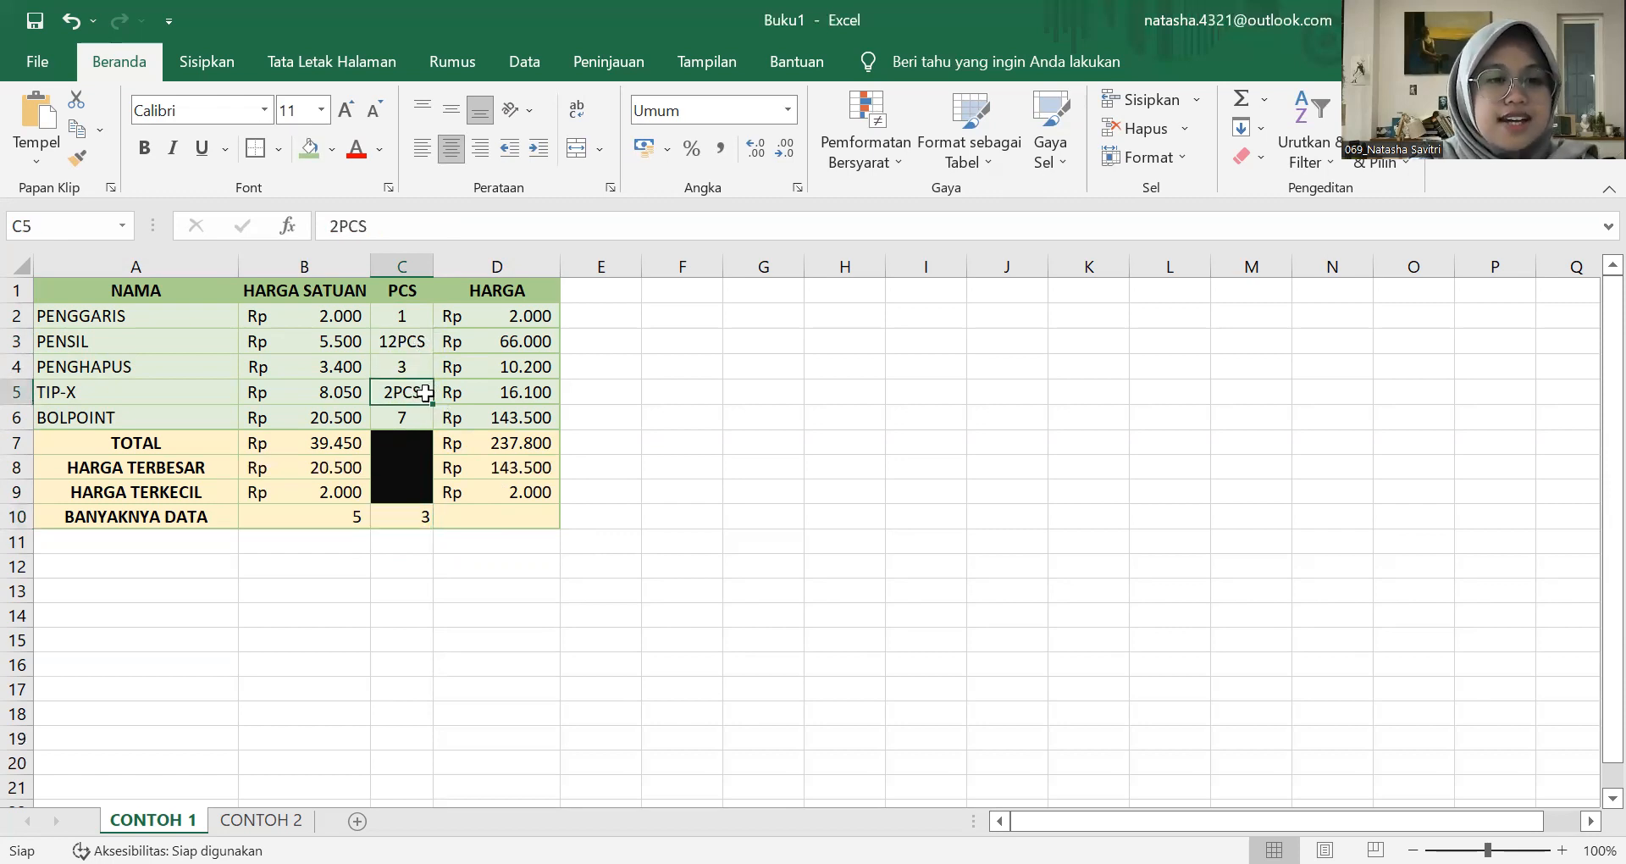
click(419, 342)
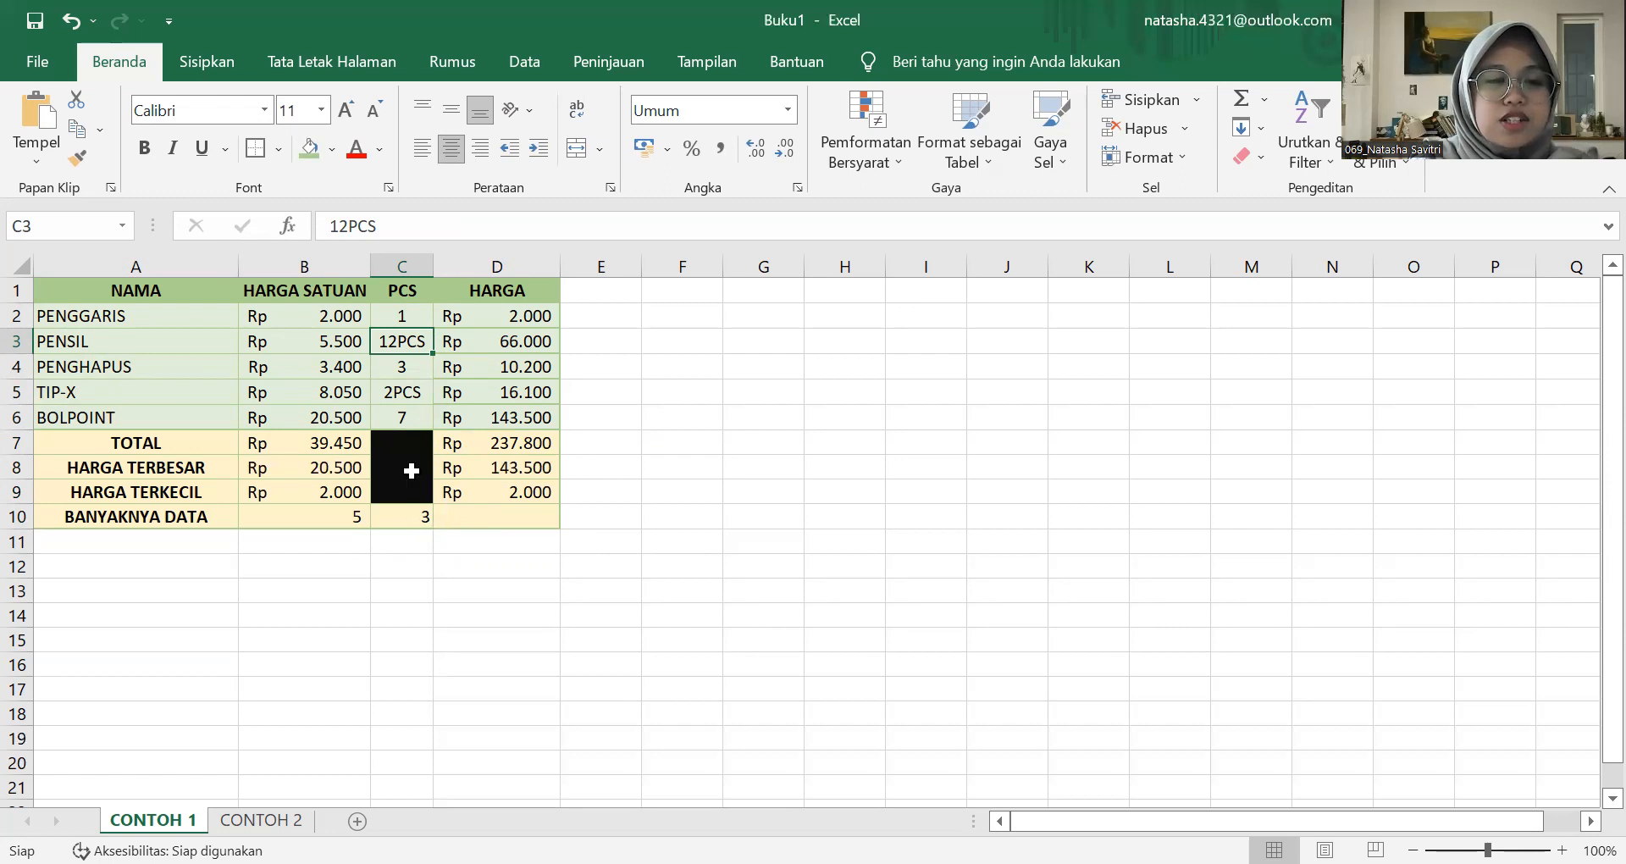
click(418, 319)
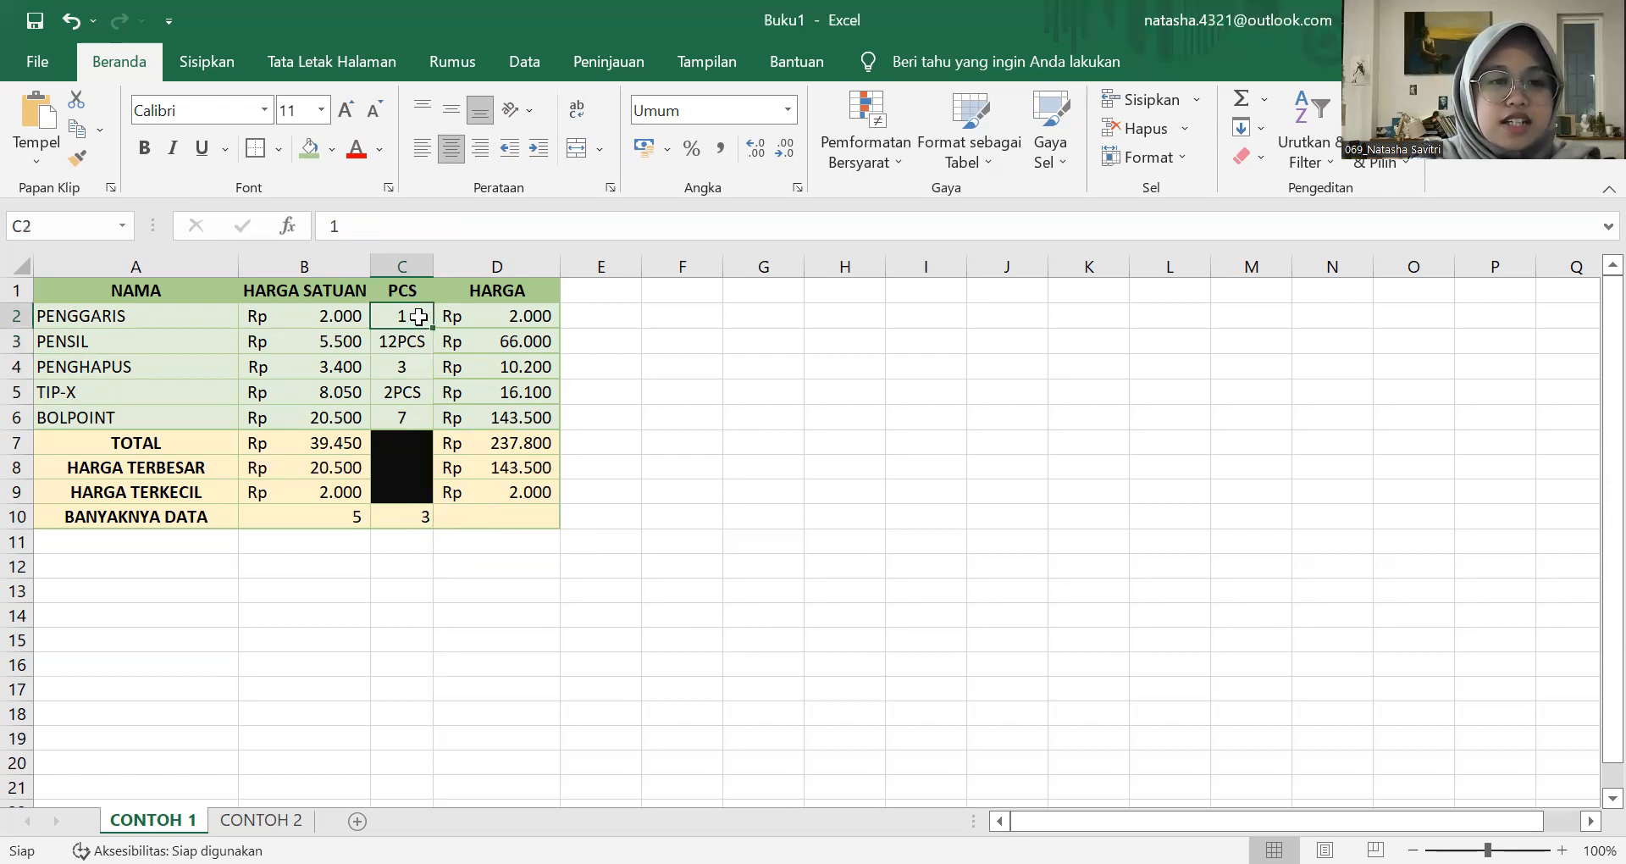
ctrl+click(409, 366)
ctrl+click(419, 418)
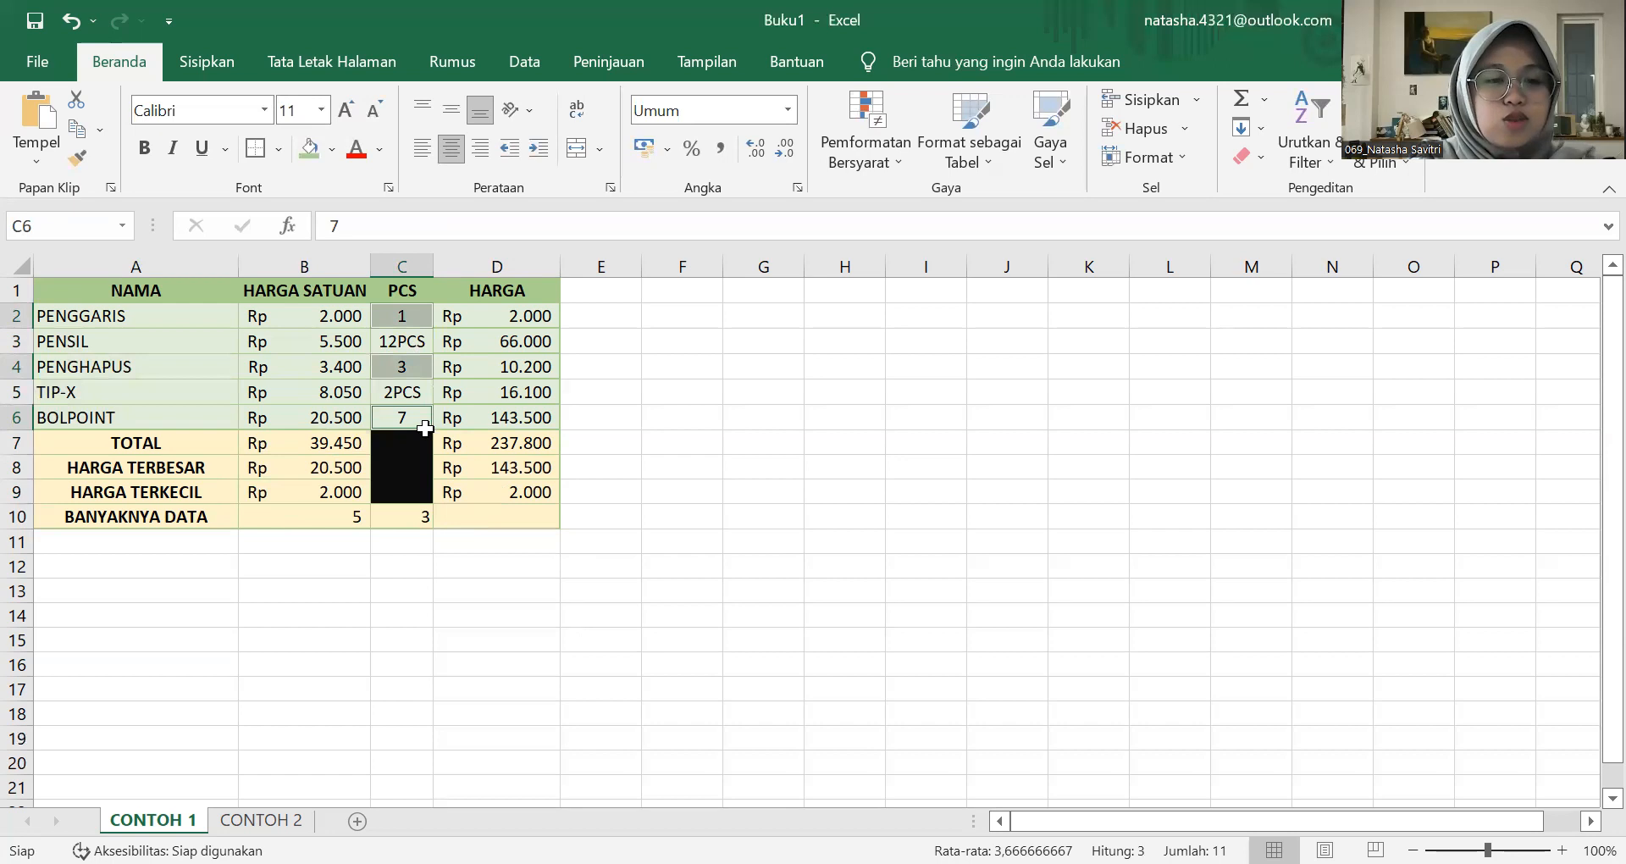
Step: Replace the PCS count in cell C10 with the formula =COUNTA(C2:C6) so that text entries are counted too
click(400, 520)
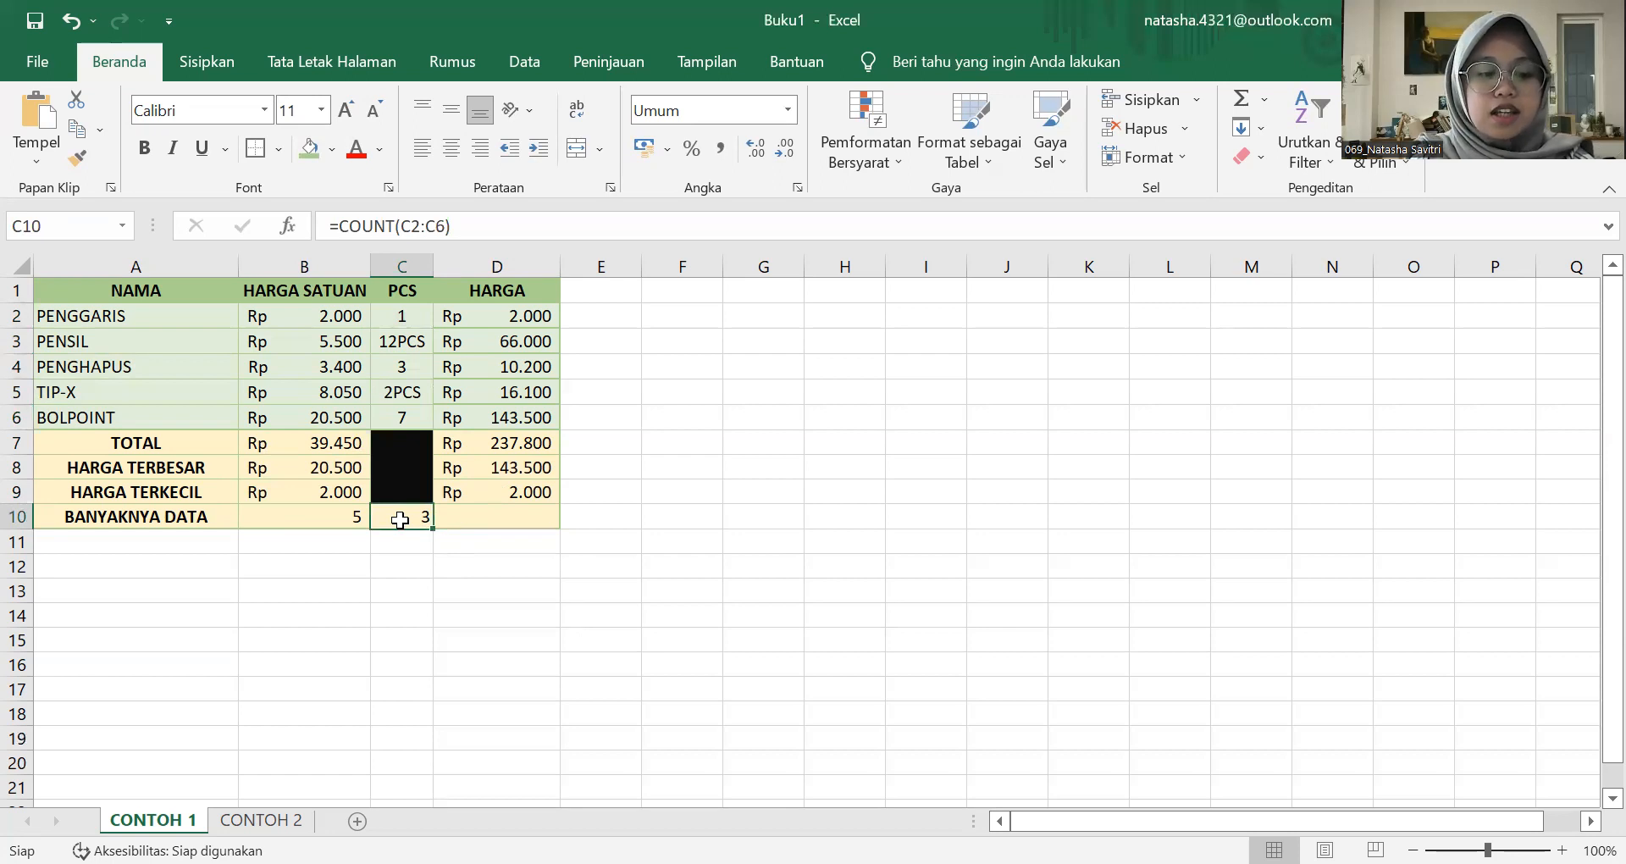
text(=)
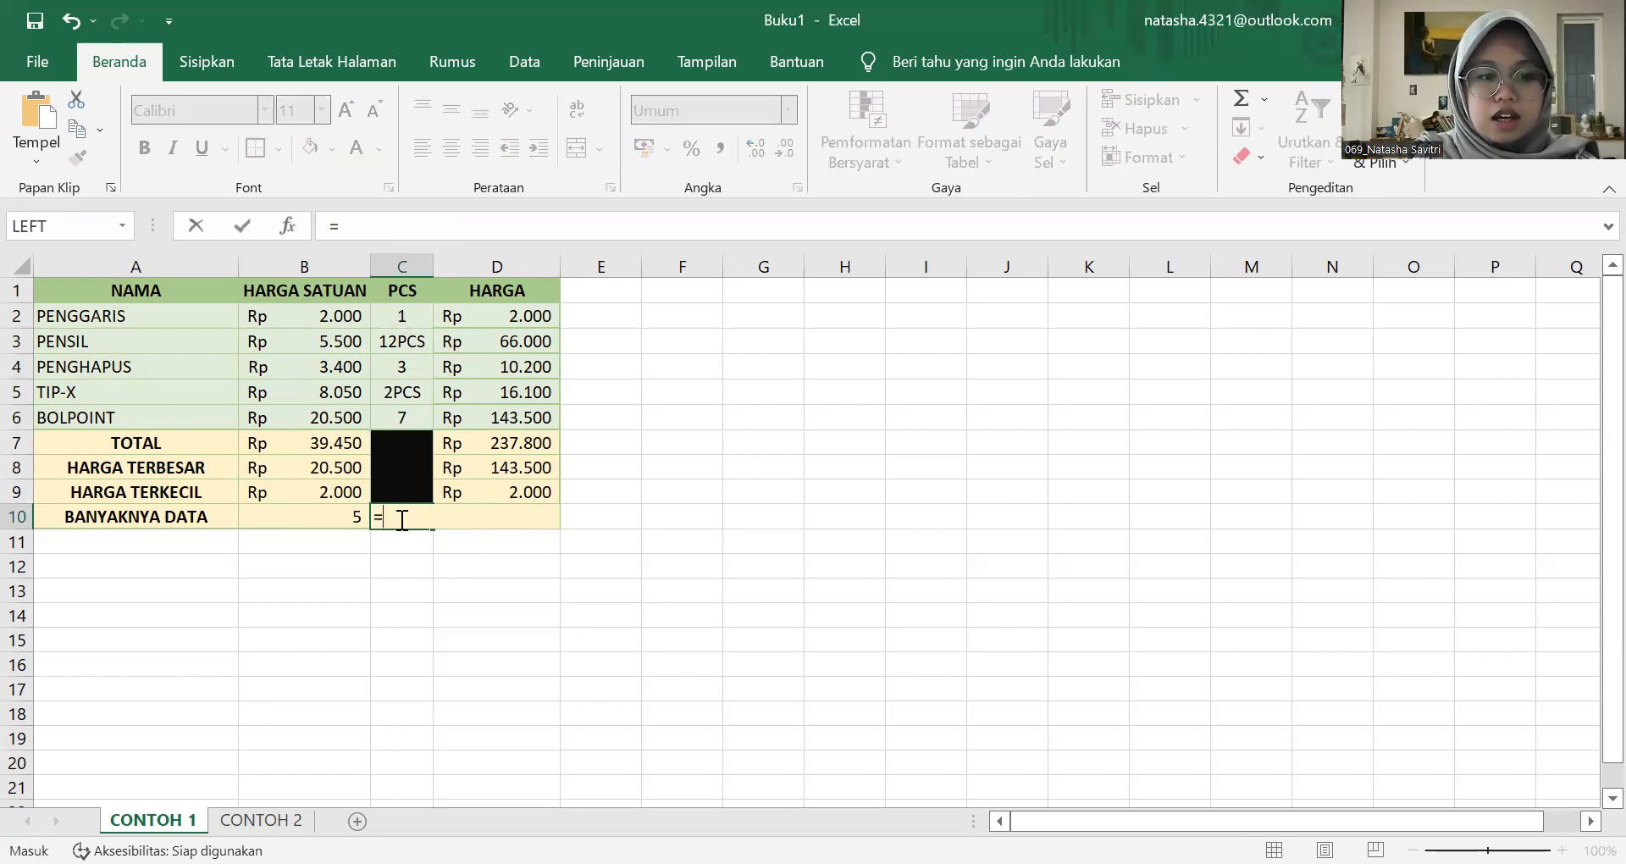
text(COUNT)
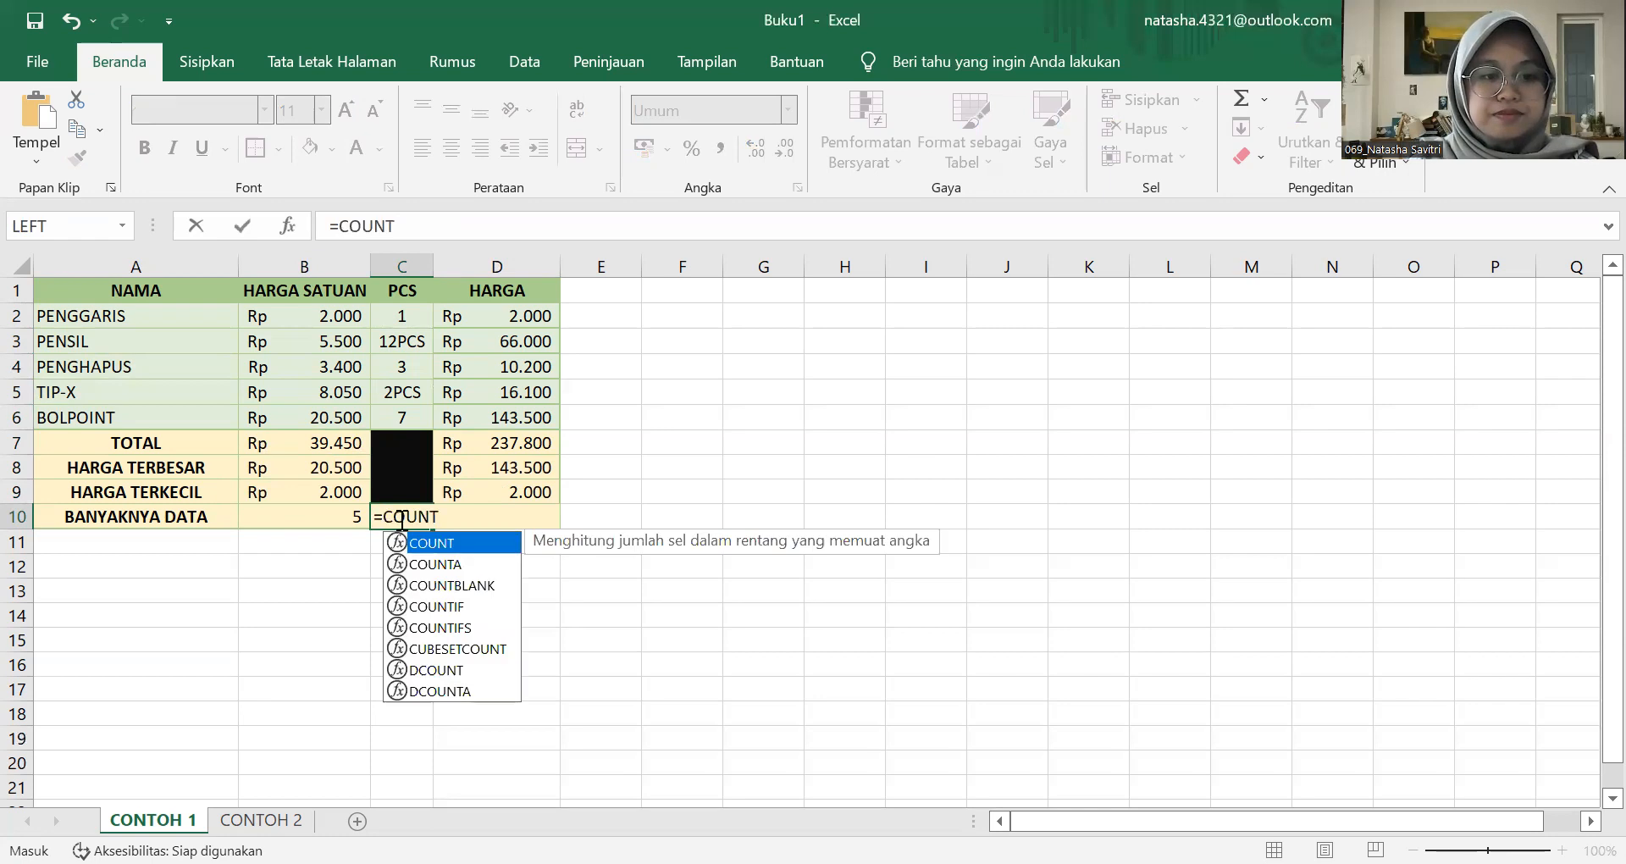
click(437, 563)
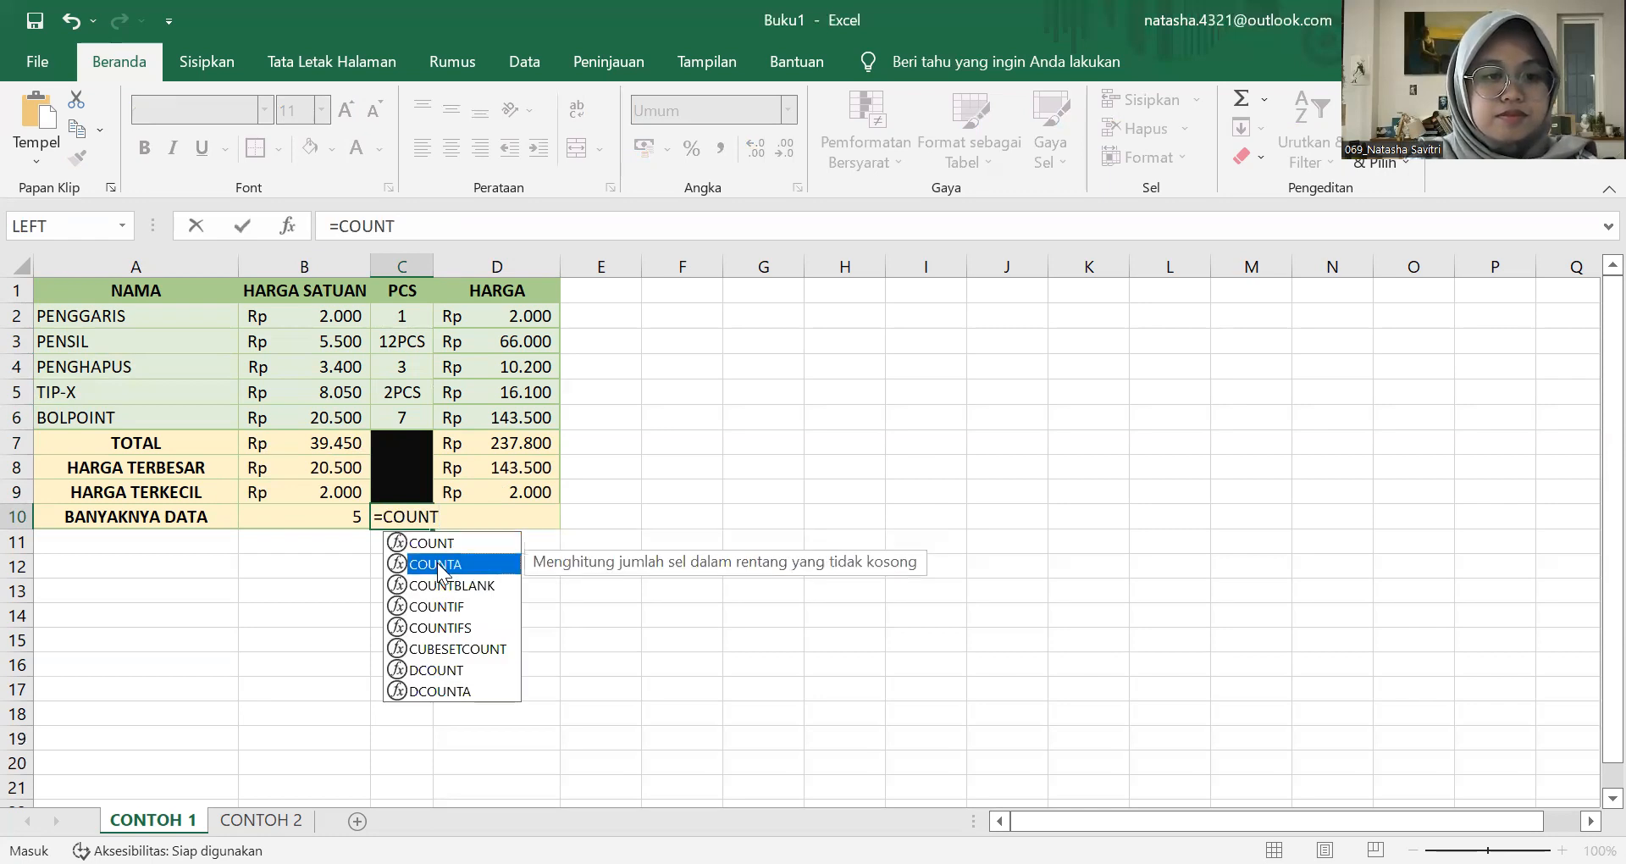
double_click(437, 562)
click(411, 320)
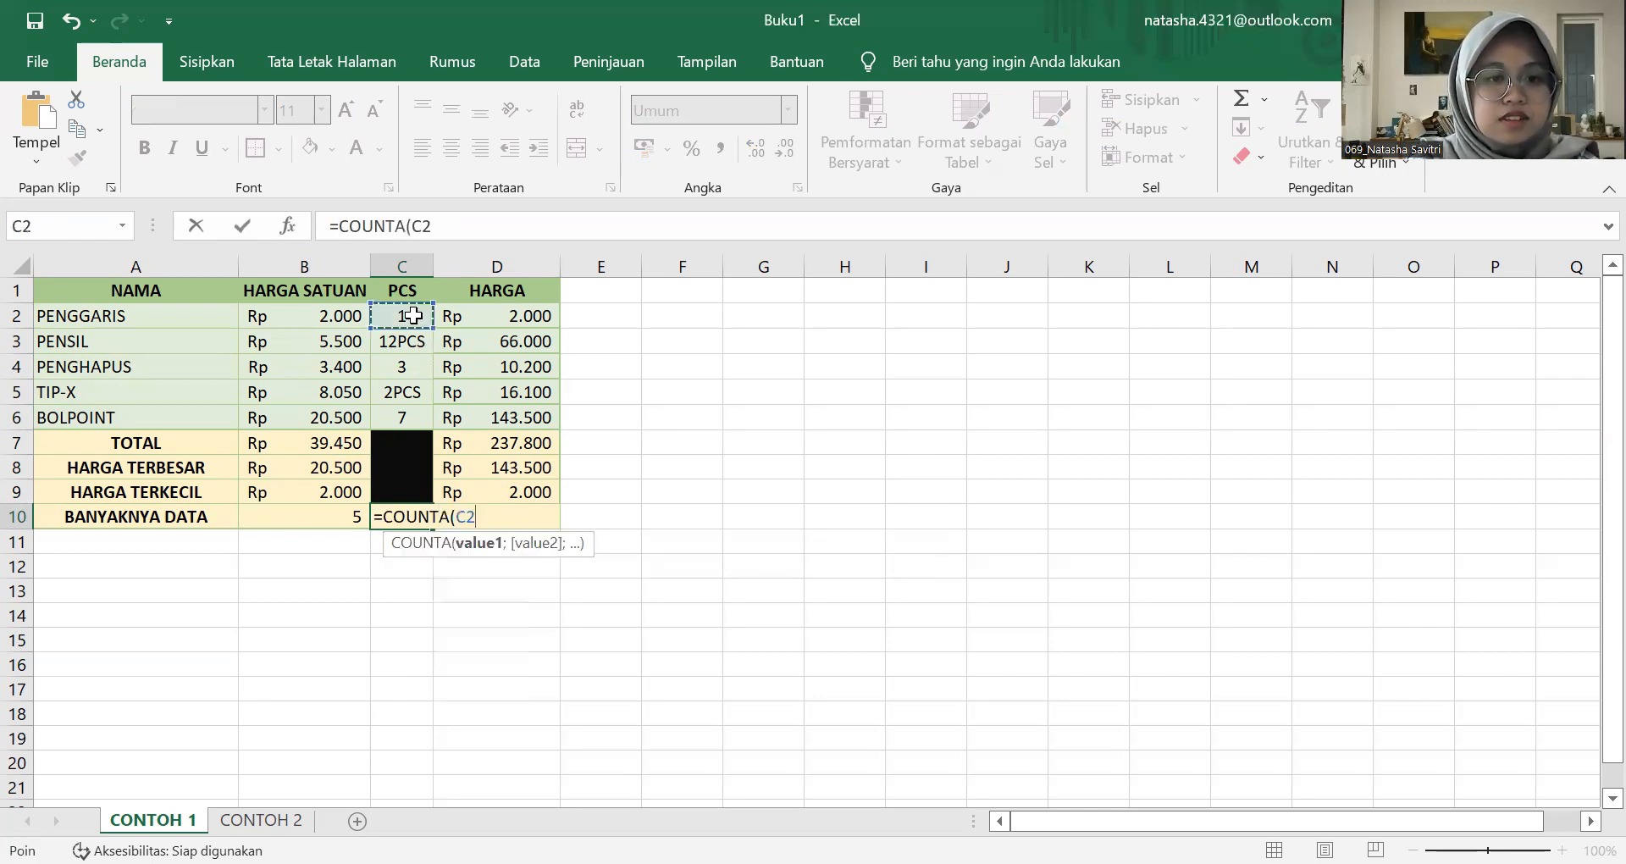
shift+click(408, 415)
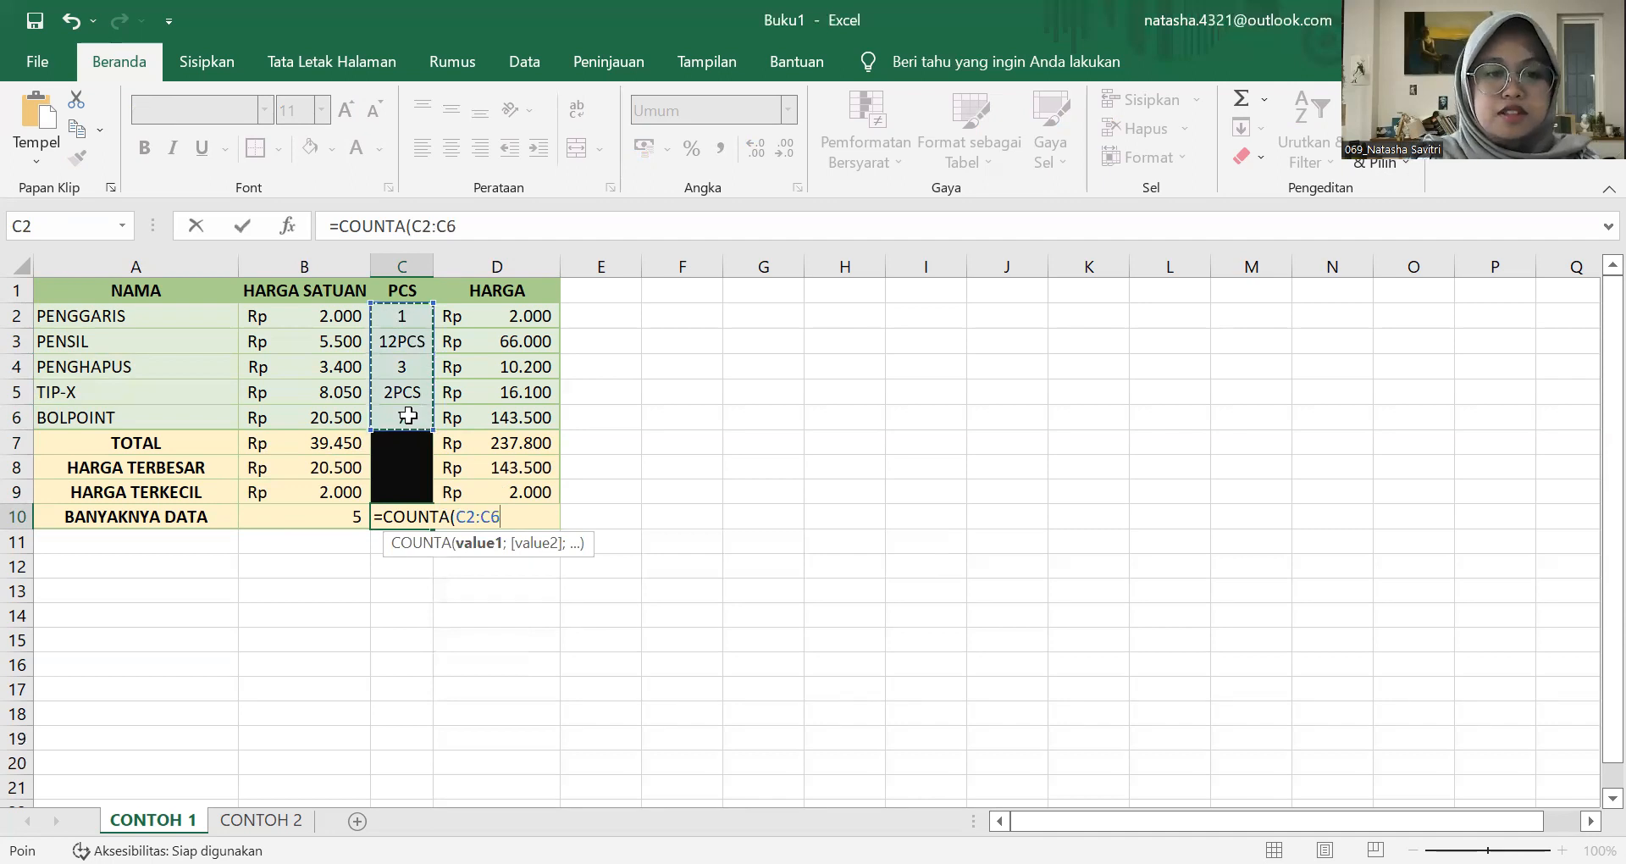
key(Return)
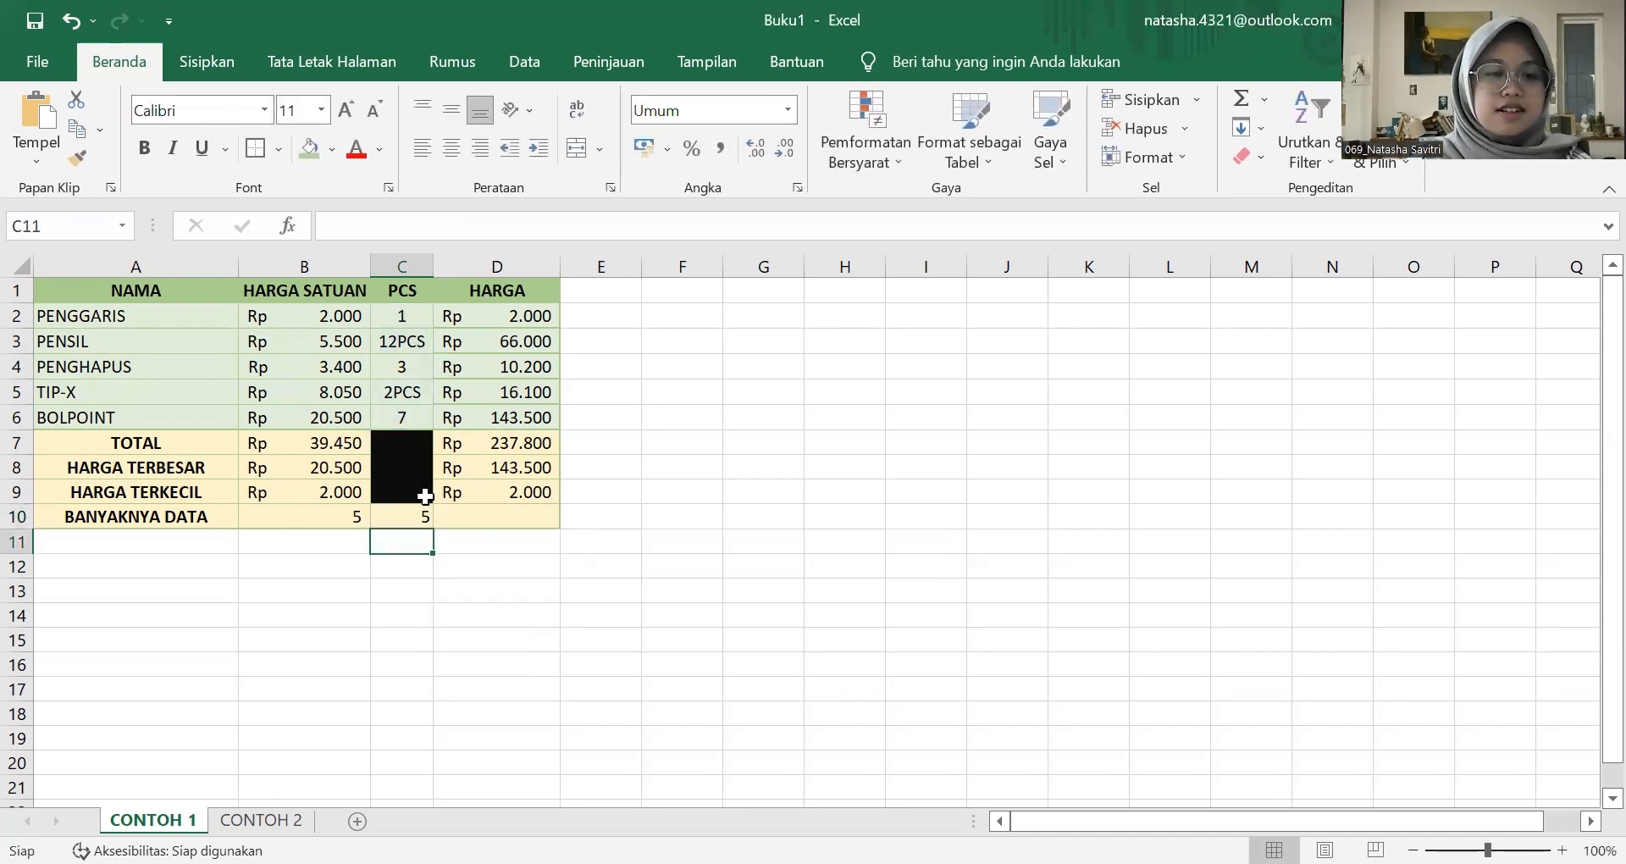
click(421, 516)
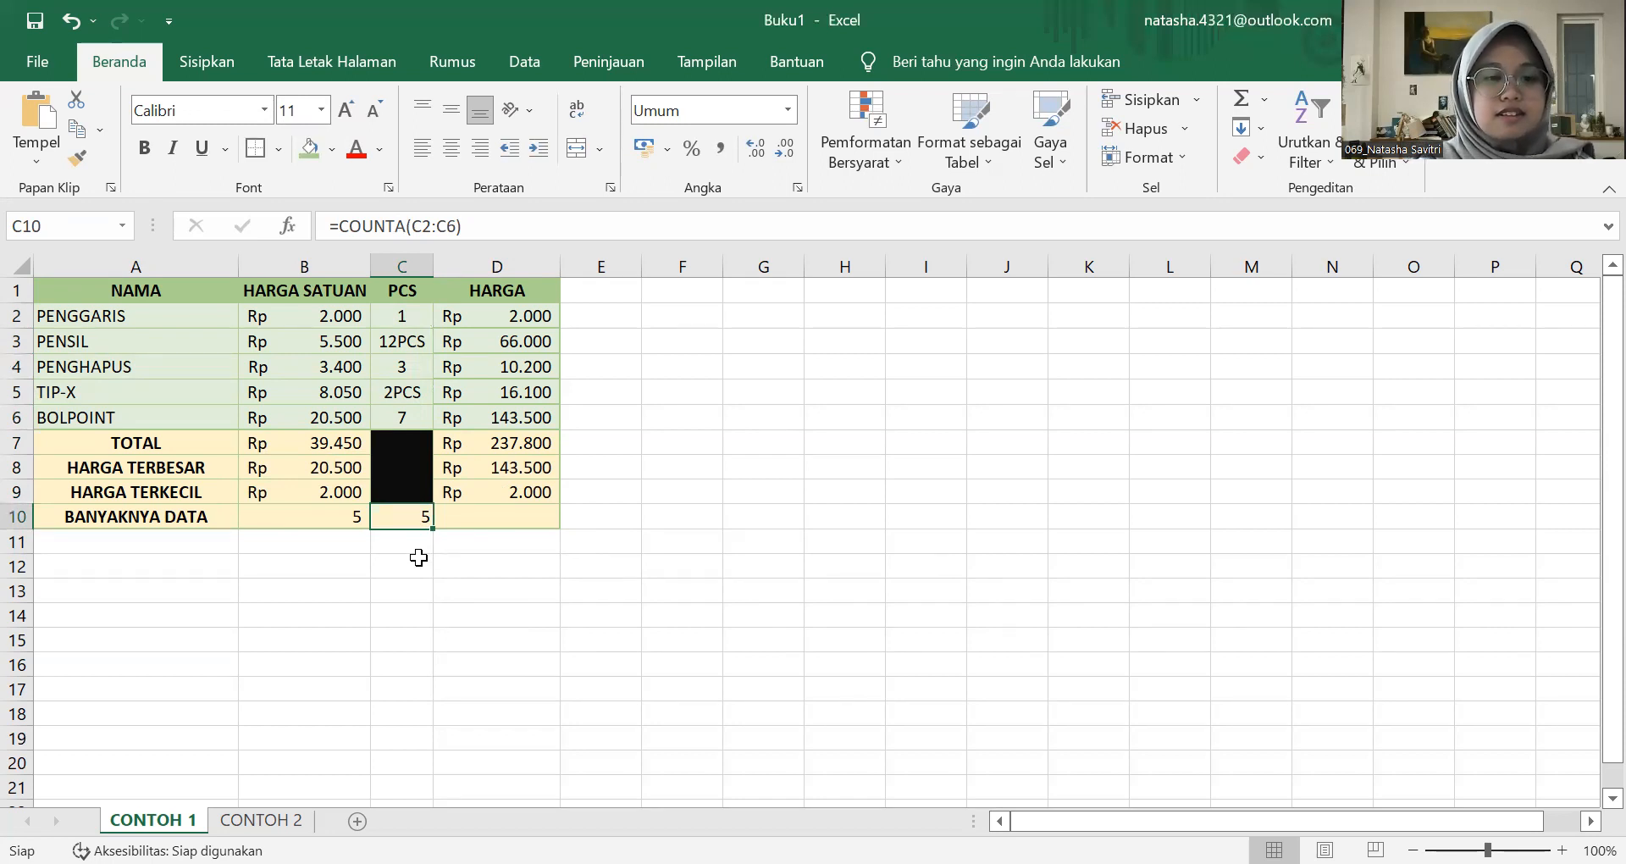
Step: Count the HARGA entries in cell D10 with the formula =COUNT(D2:D6) and review the BANYAKNYA DATA results in B10:D10
click(474, 520)
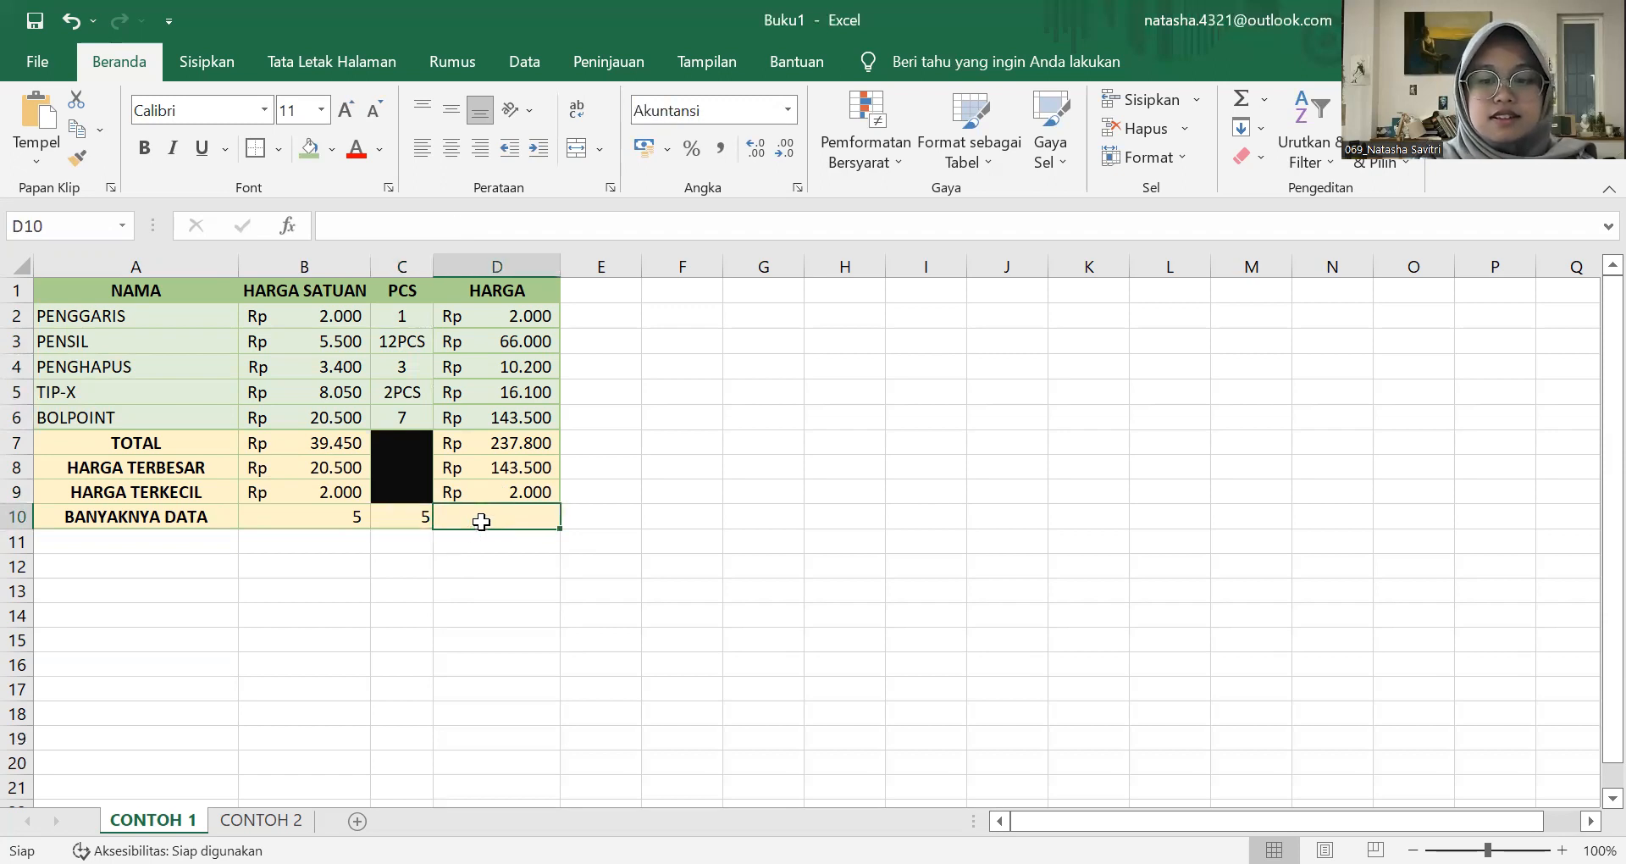
text(=)
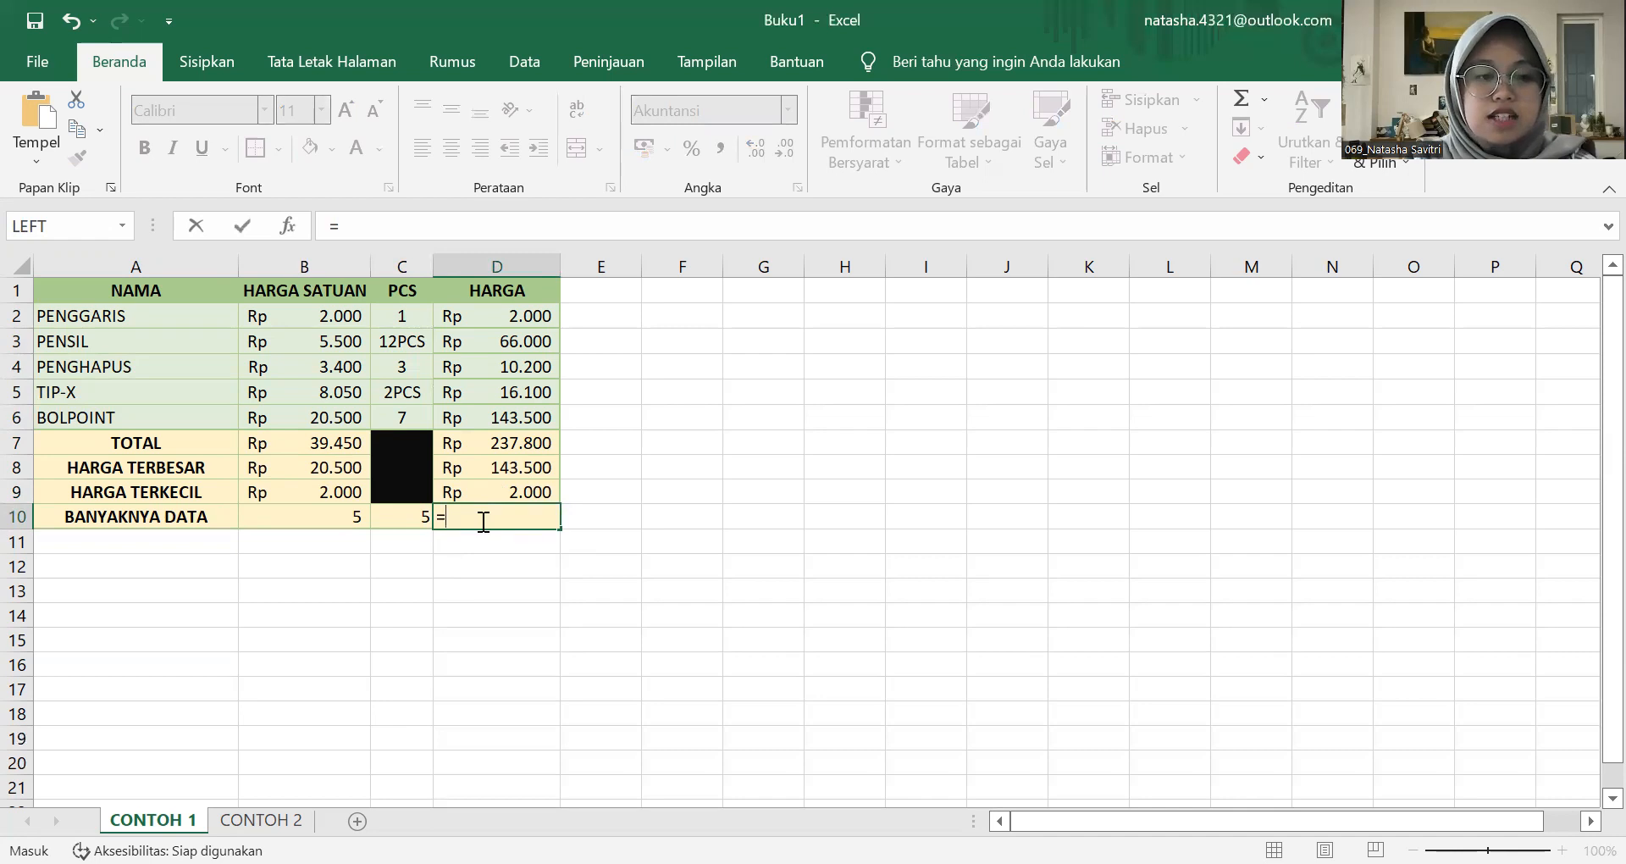
text(COUNT)
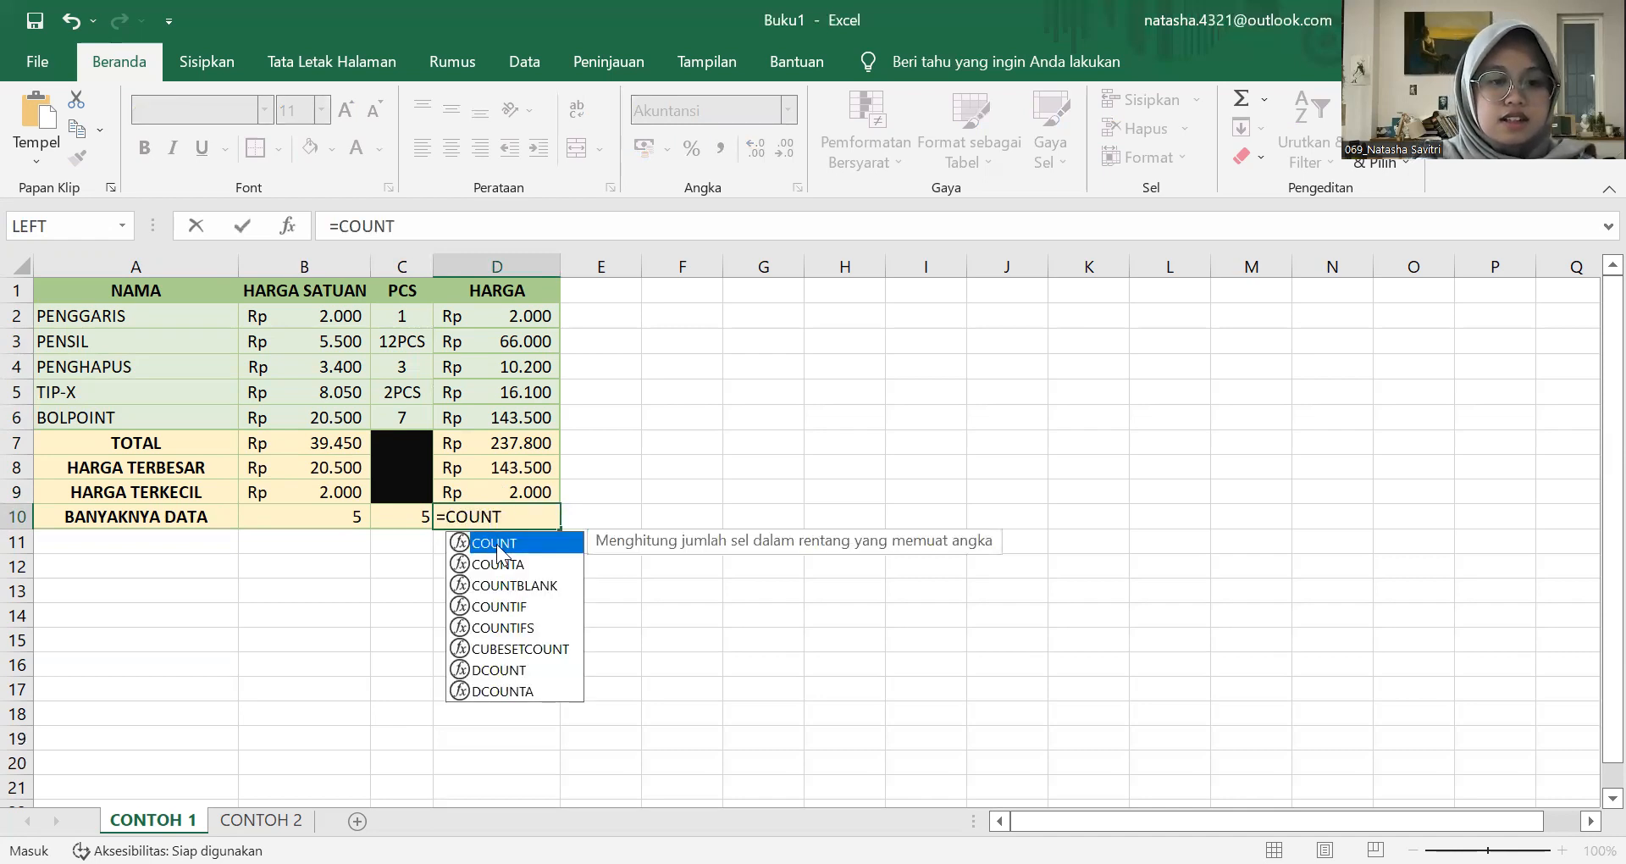
double_click(498, 544)
click(533, 318)
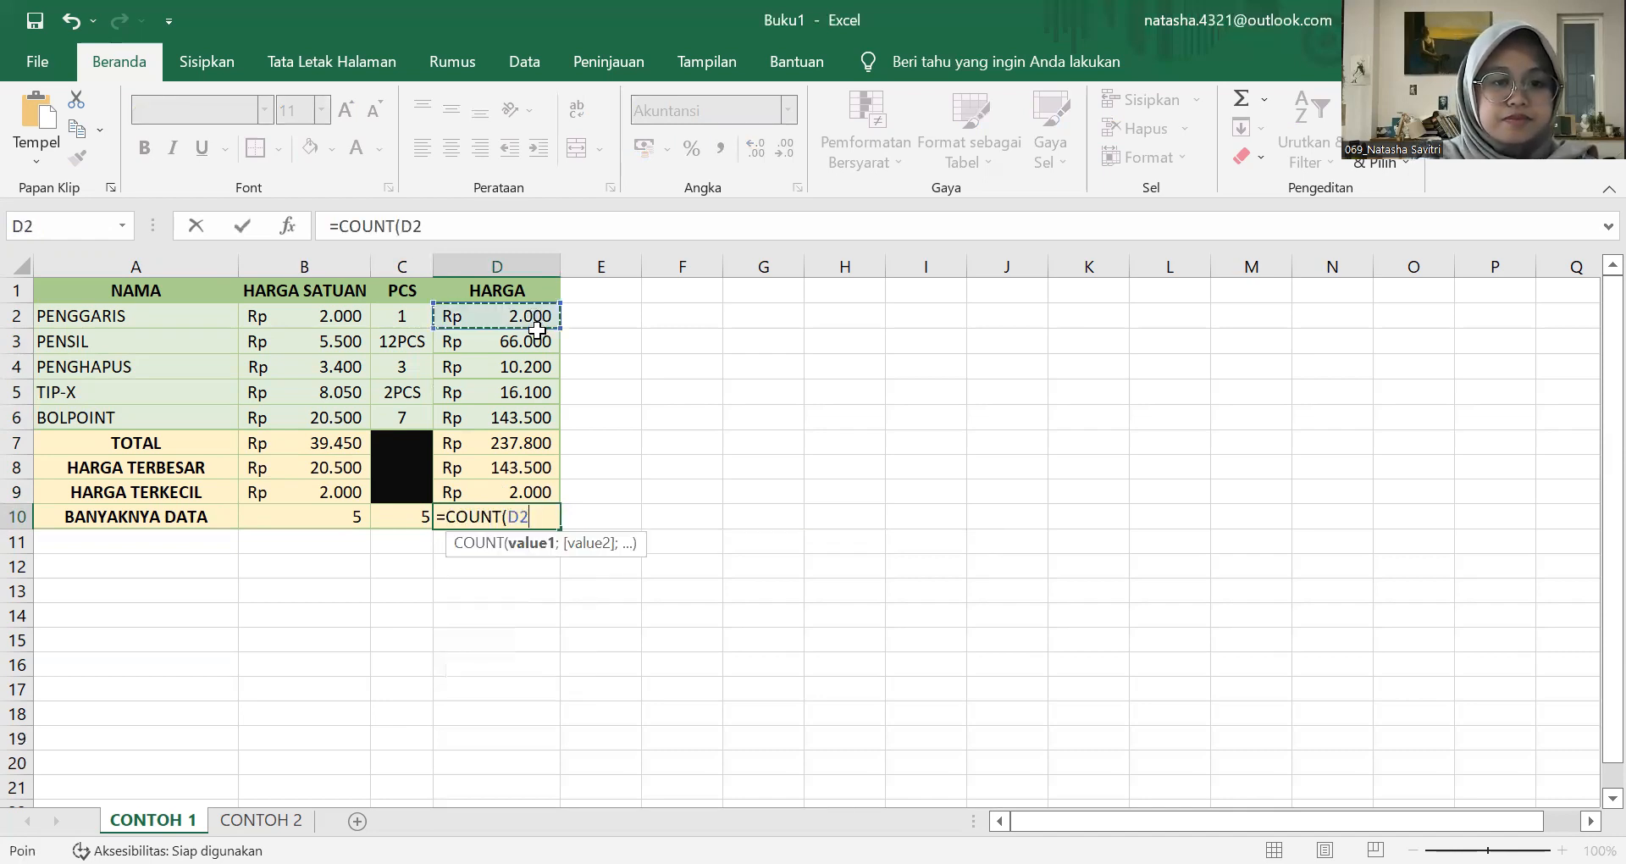
drag(541, 414, 541, 414)
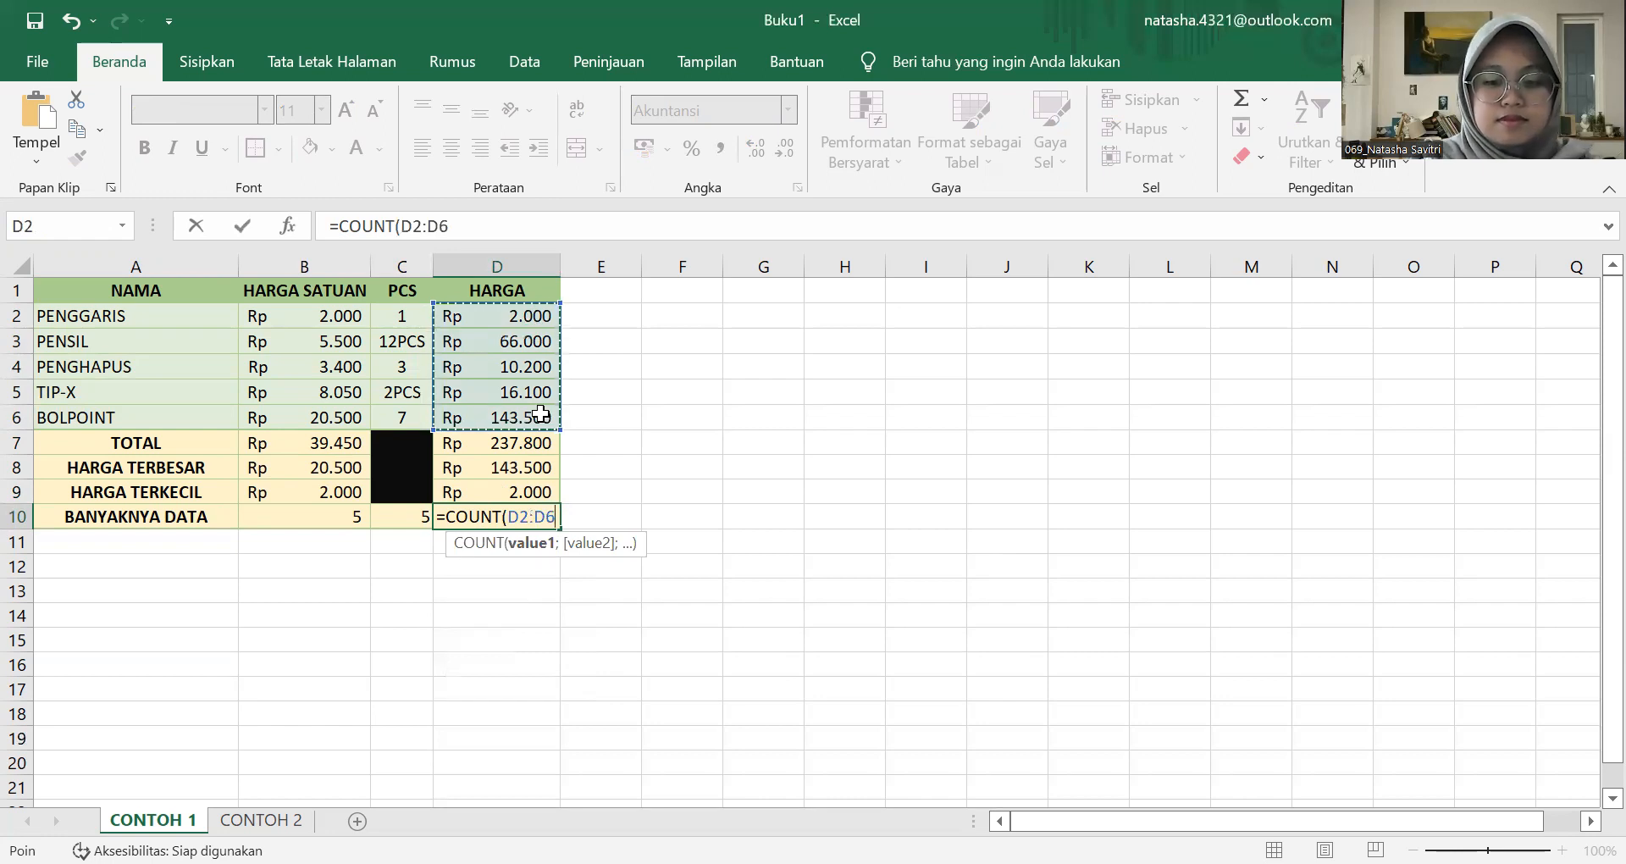
text())
key(Return)
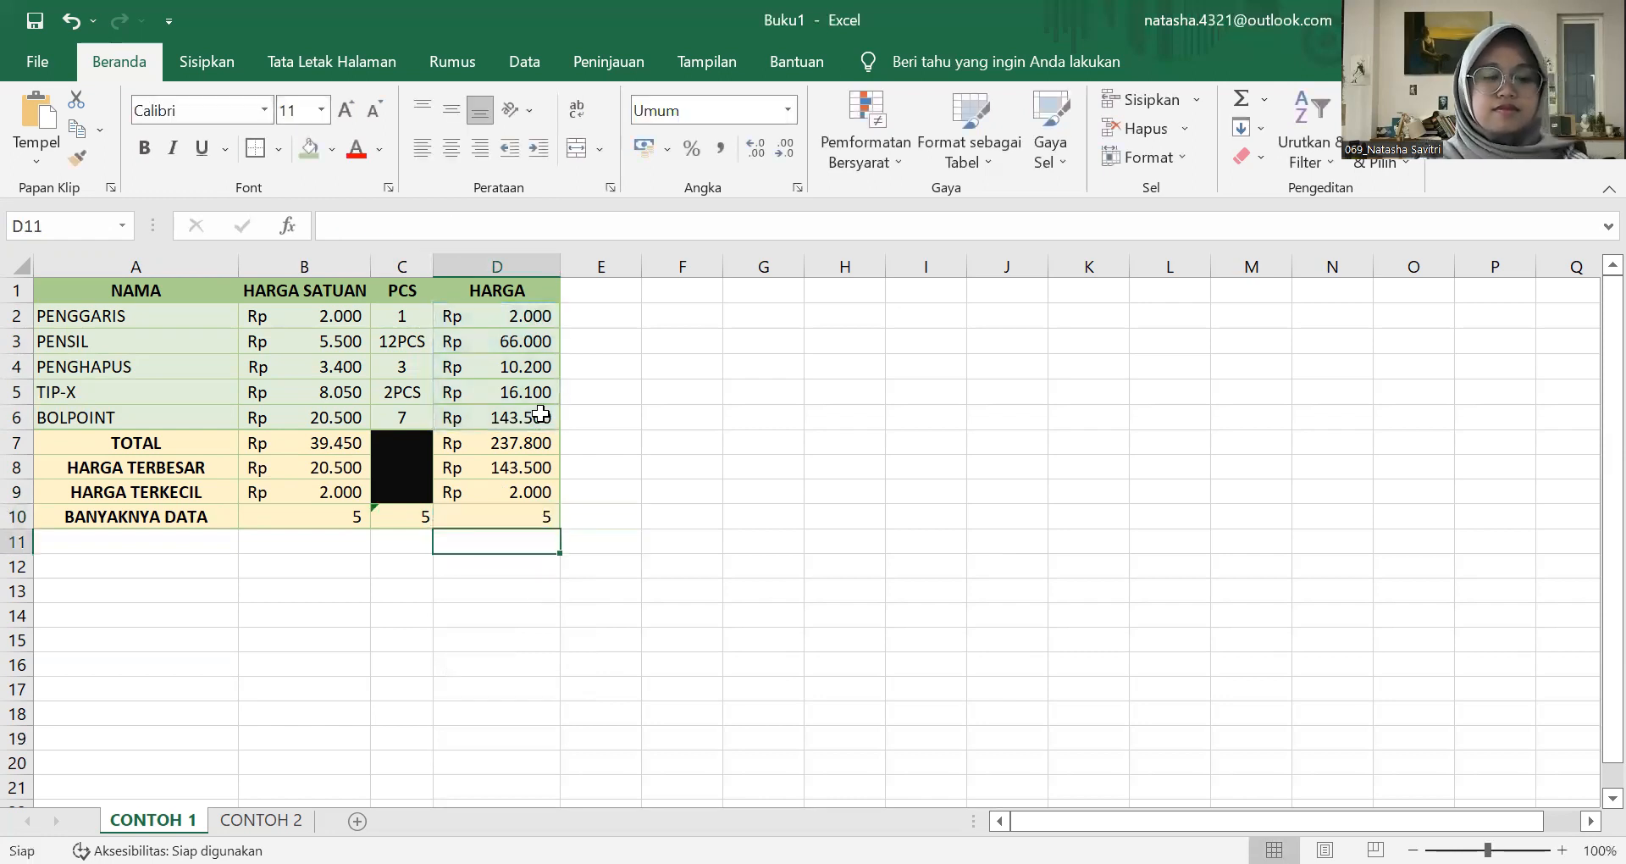
drag(322, 515, 521, 518)
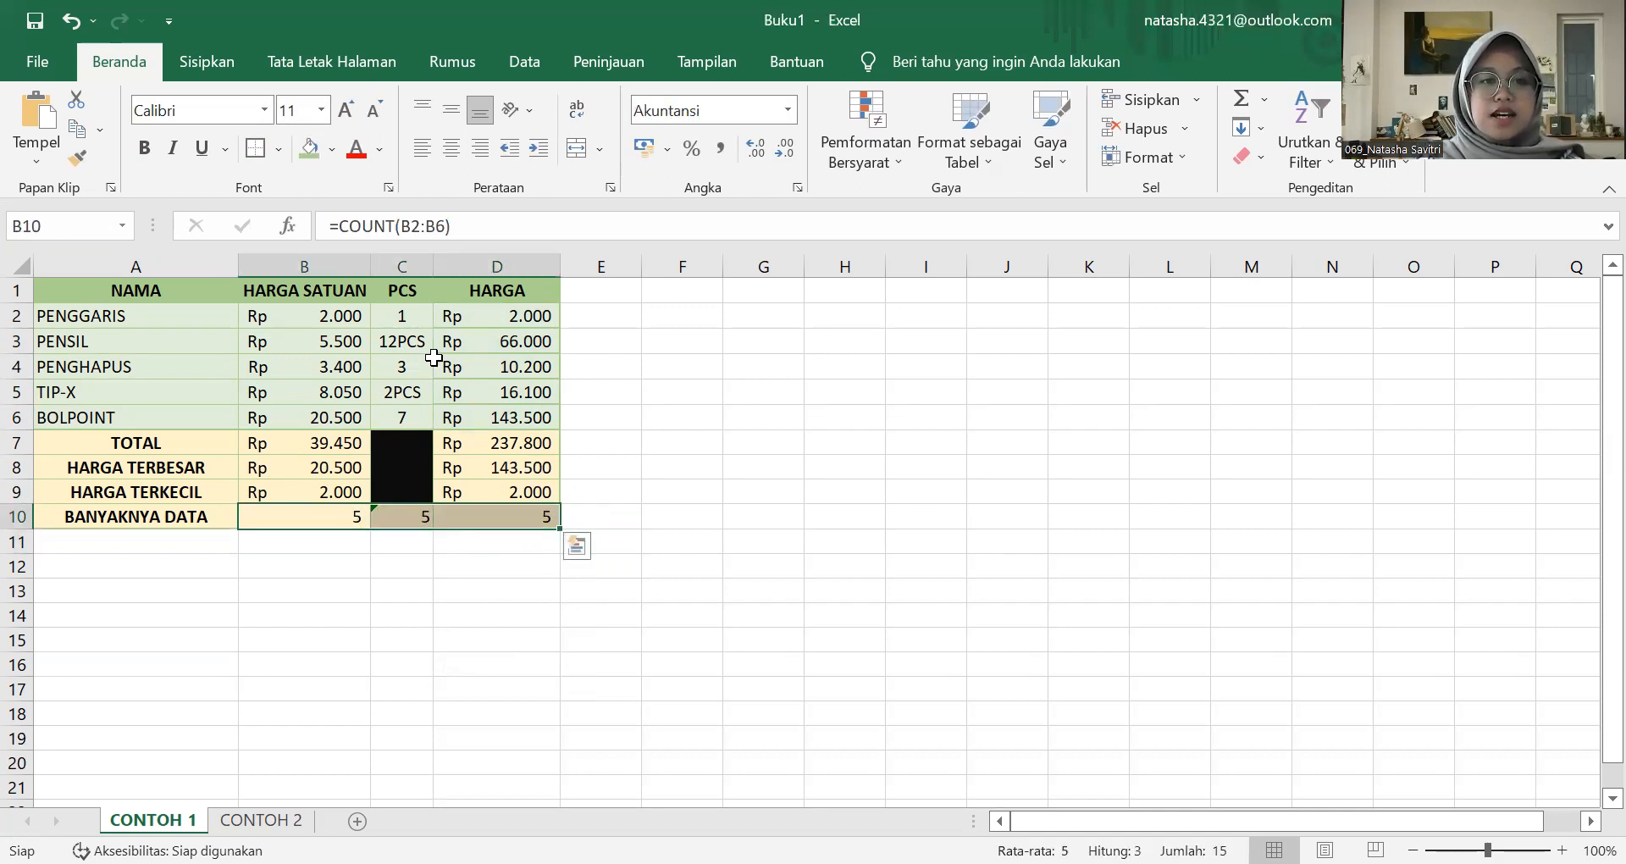
click(613, 416)
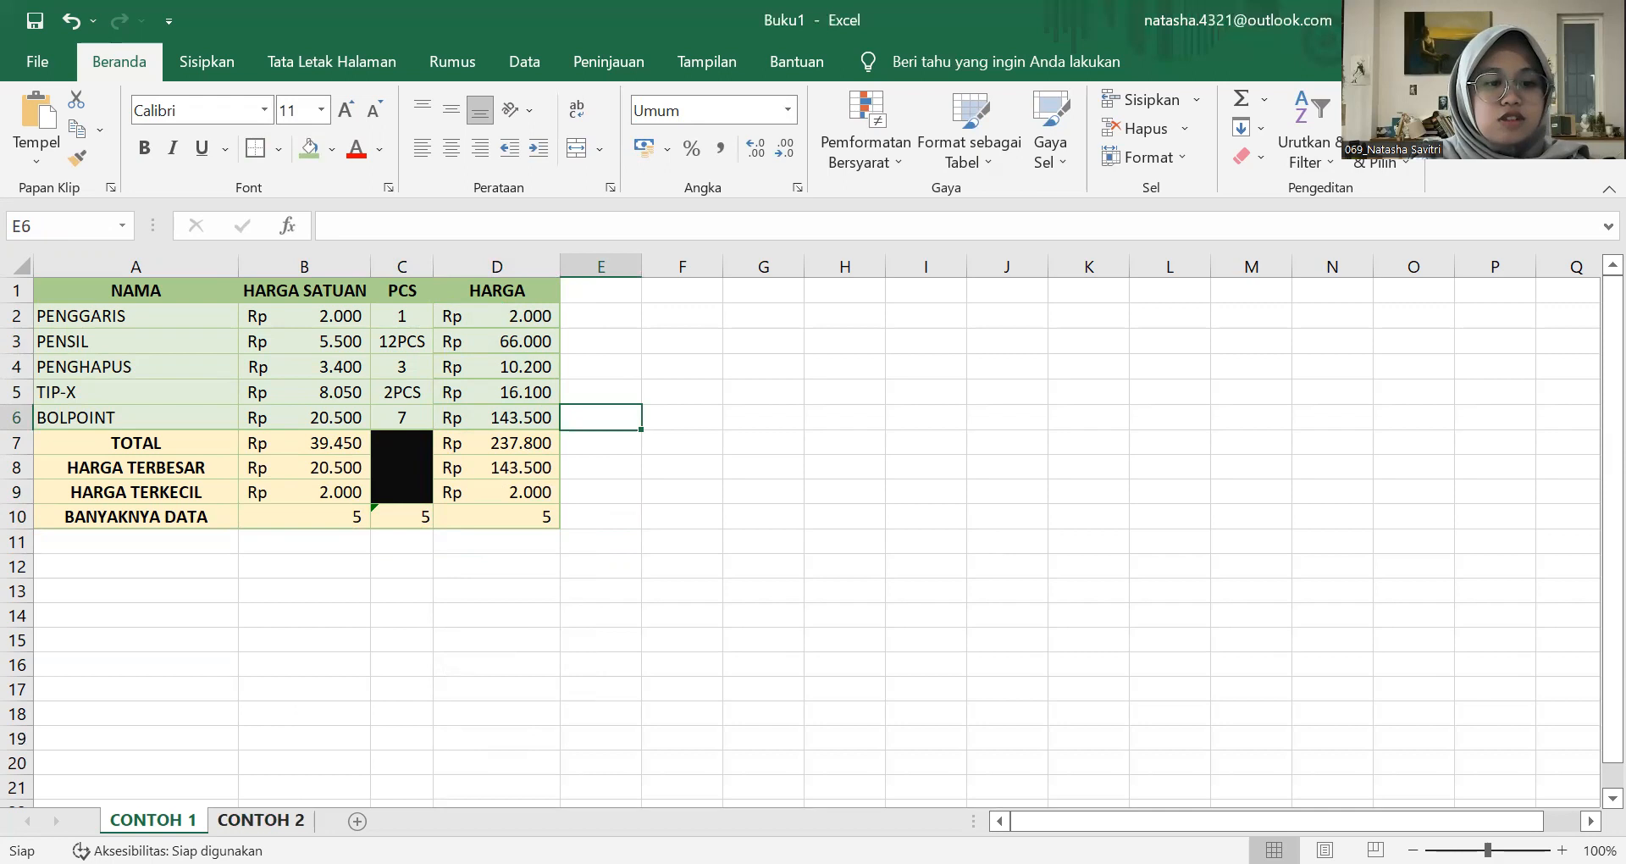
Step: On the CONTOH 2 sheet, total the GAJI POKOK column in cell B13 with the formula =SUM(B4:B12)
click(261, 820)
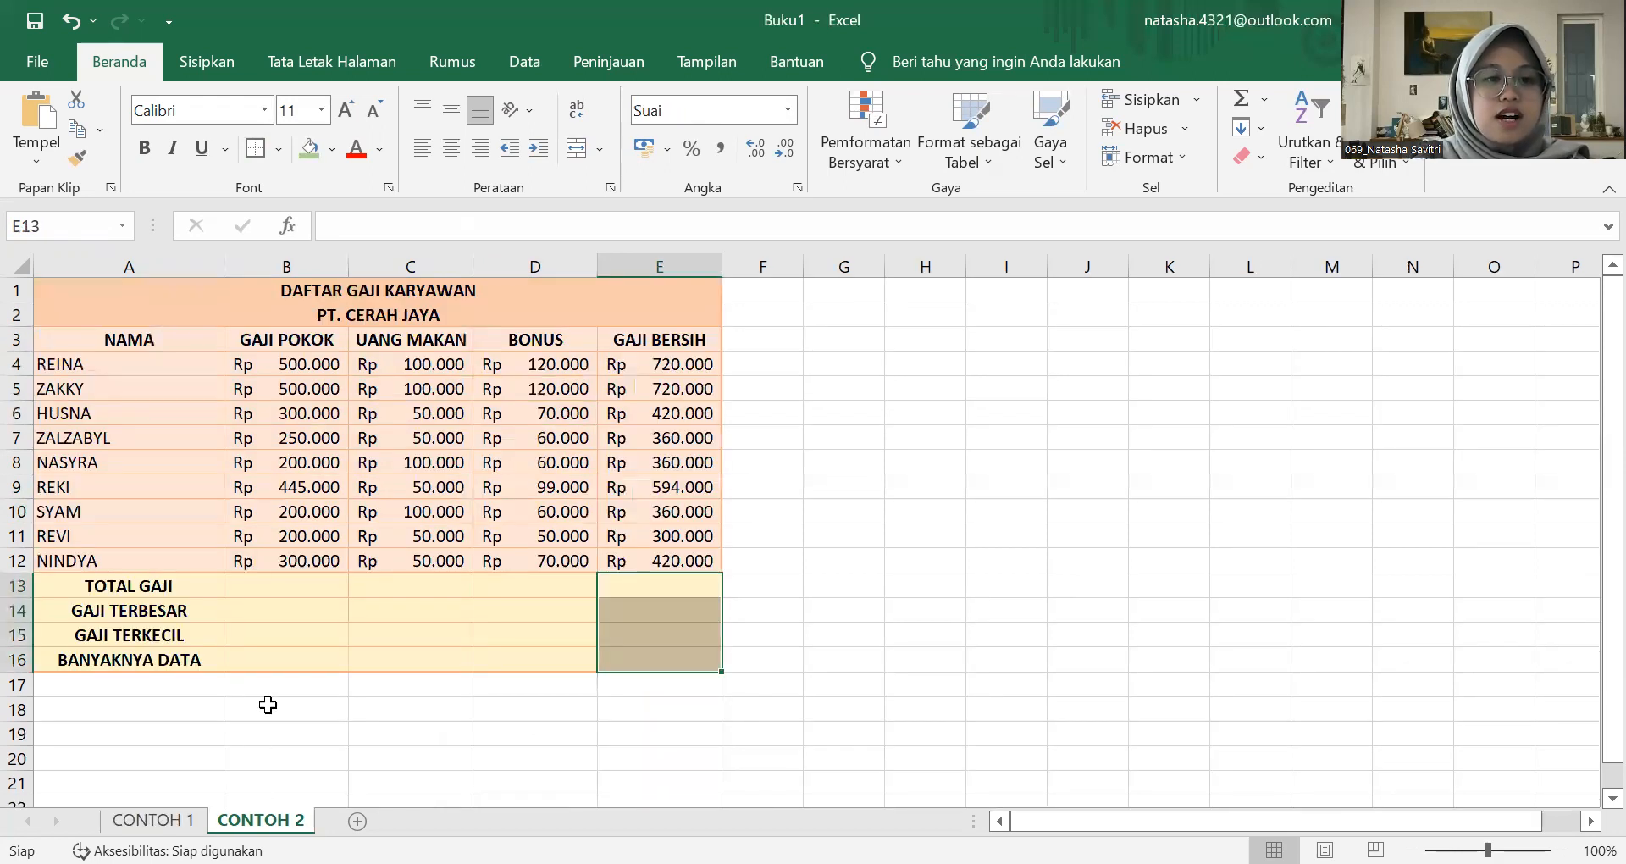
click(292, 581)
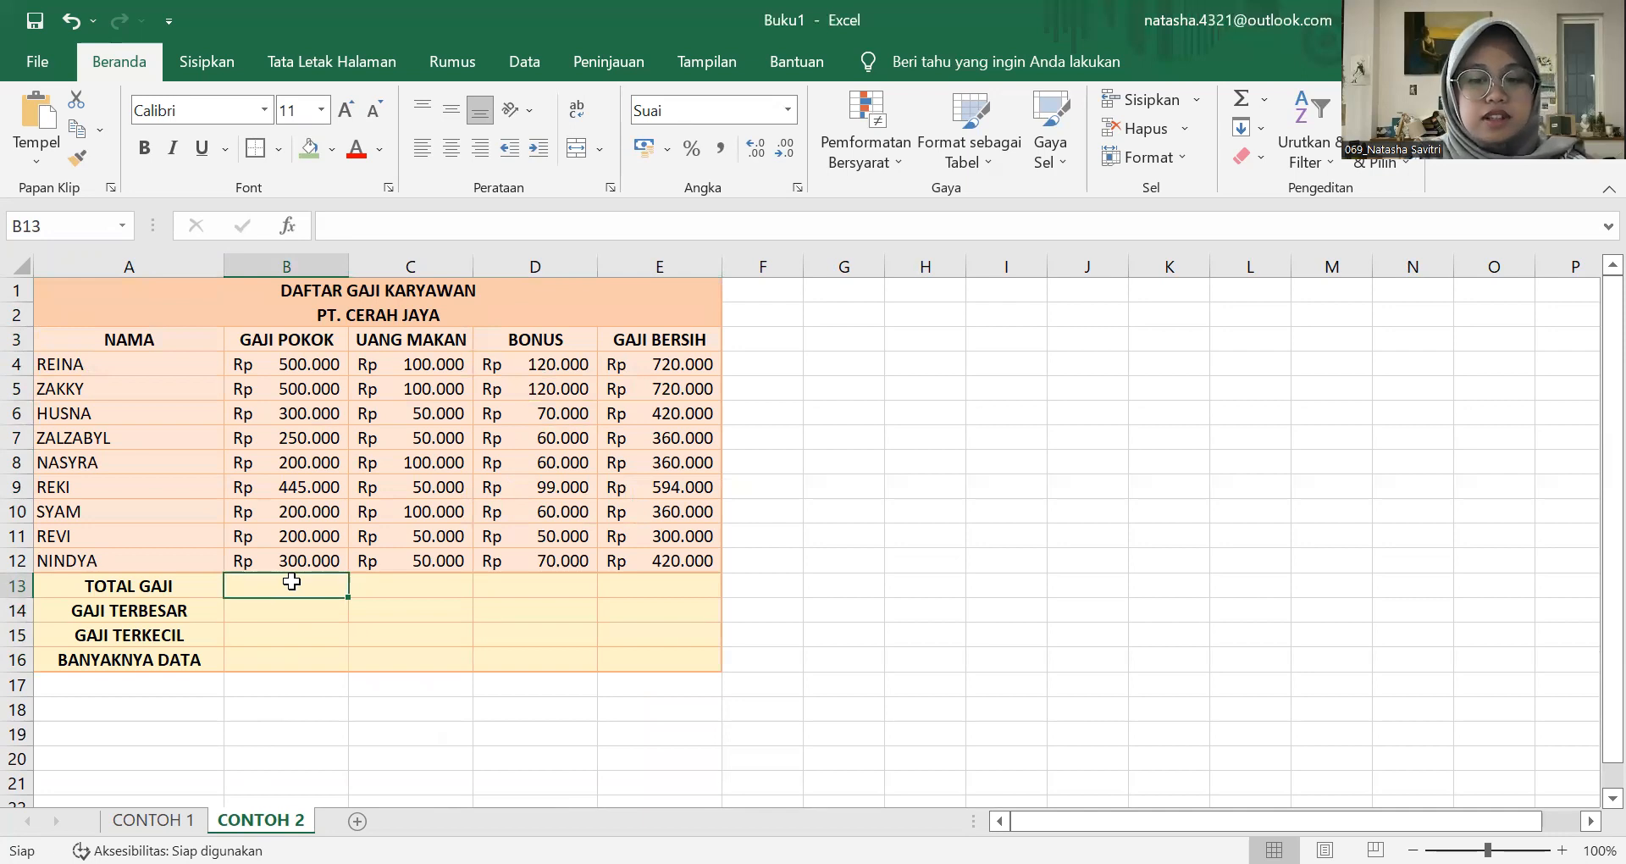
text(=)
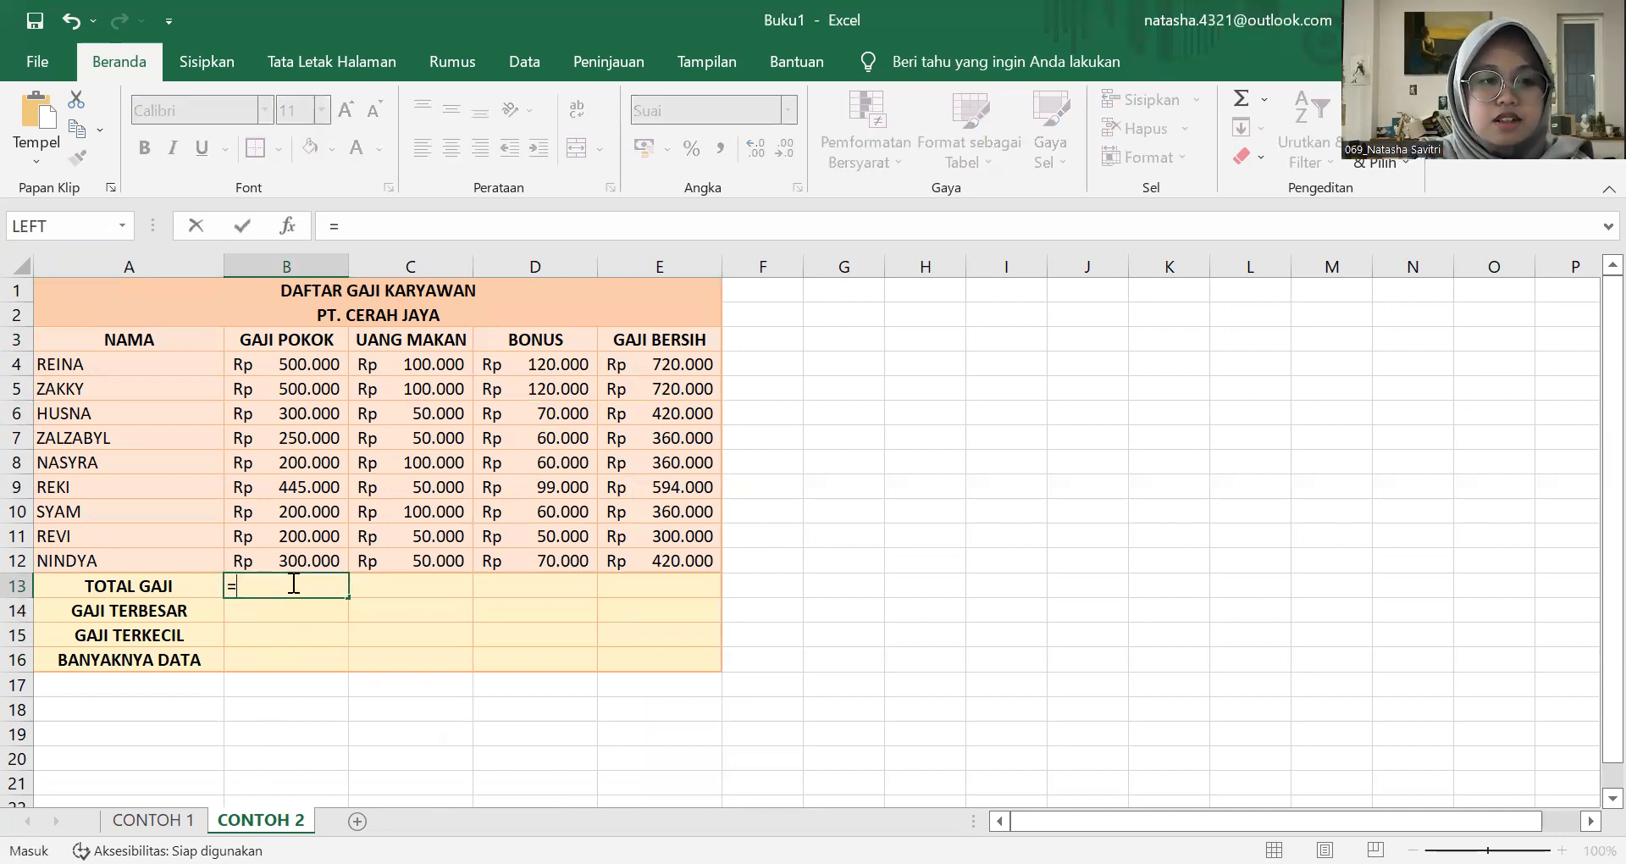
text(SUN)
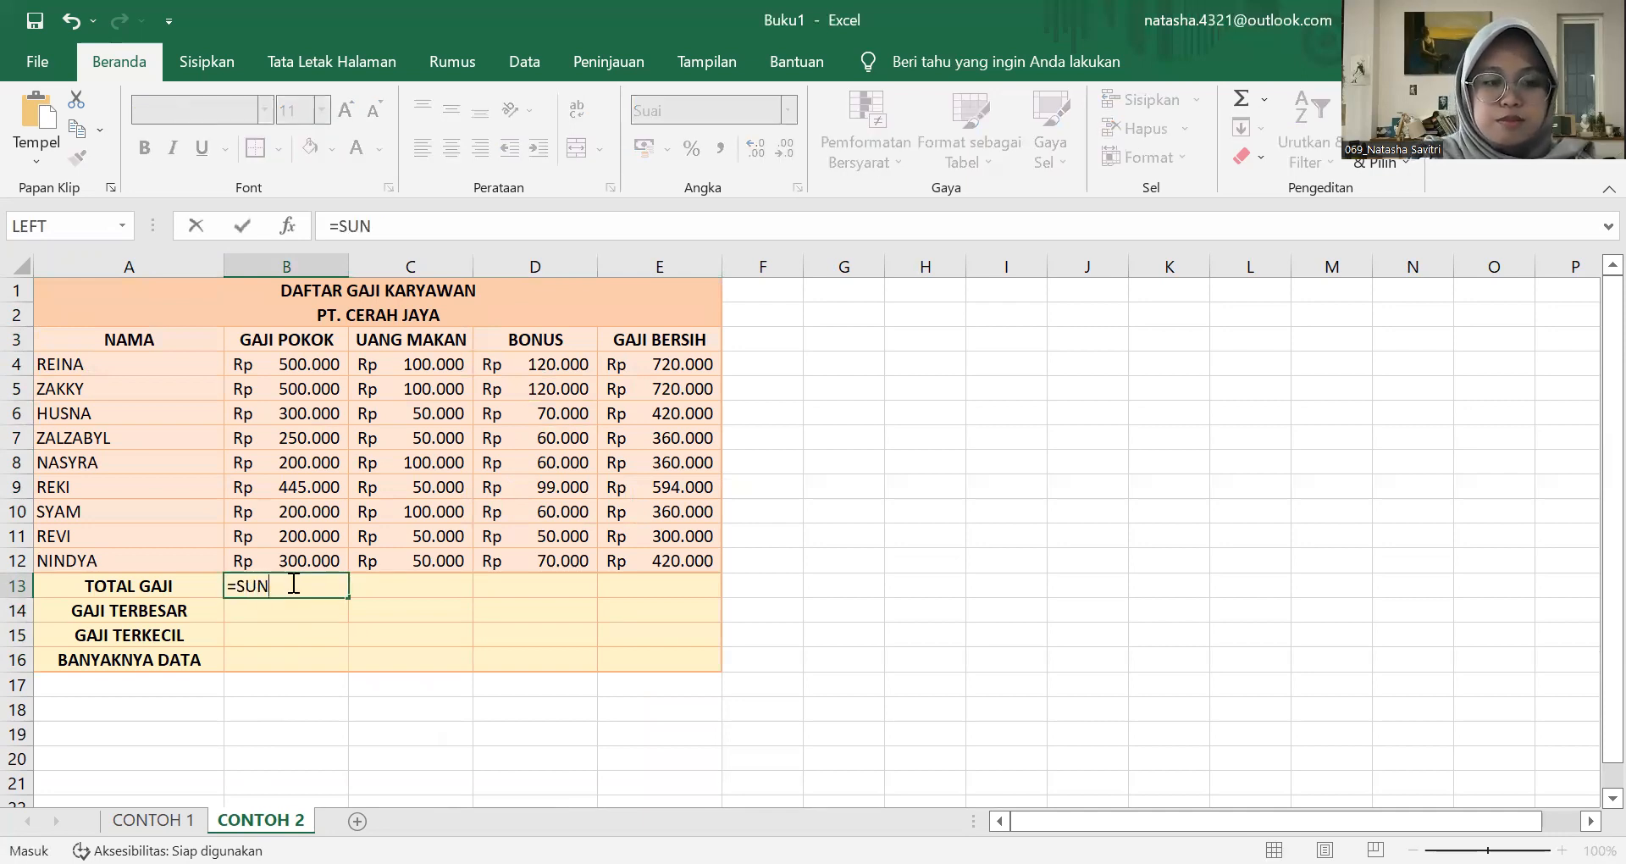
key(BackSpace)
text(M)
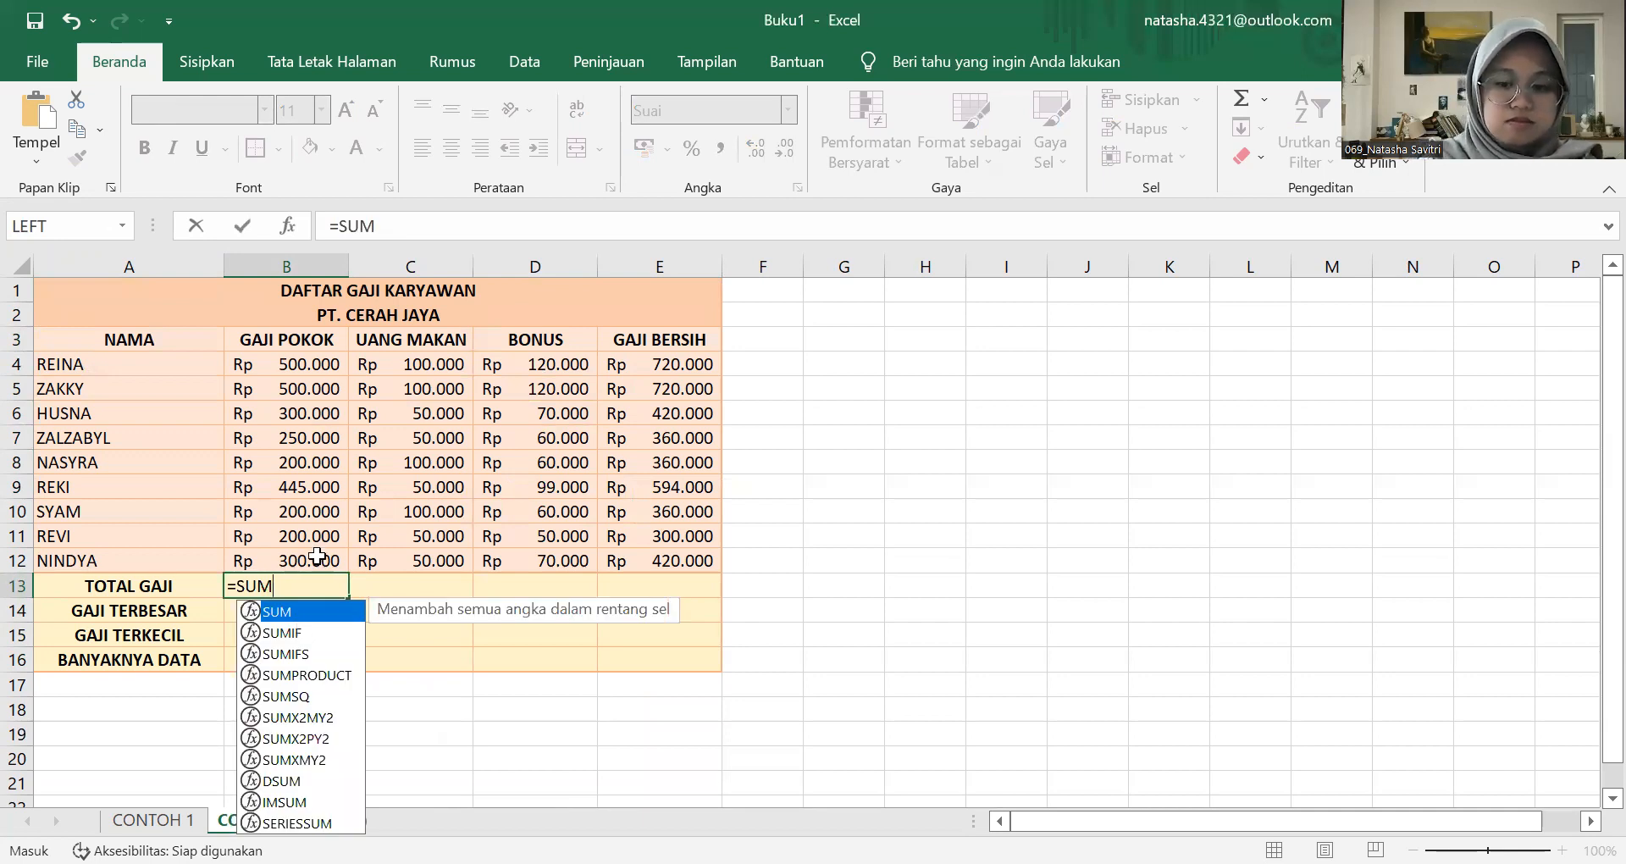
text(()
drag(286, 364, 317, 556)
text())
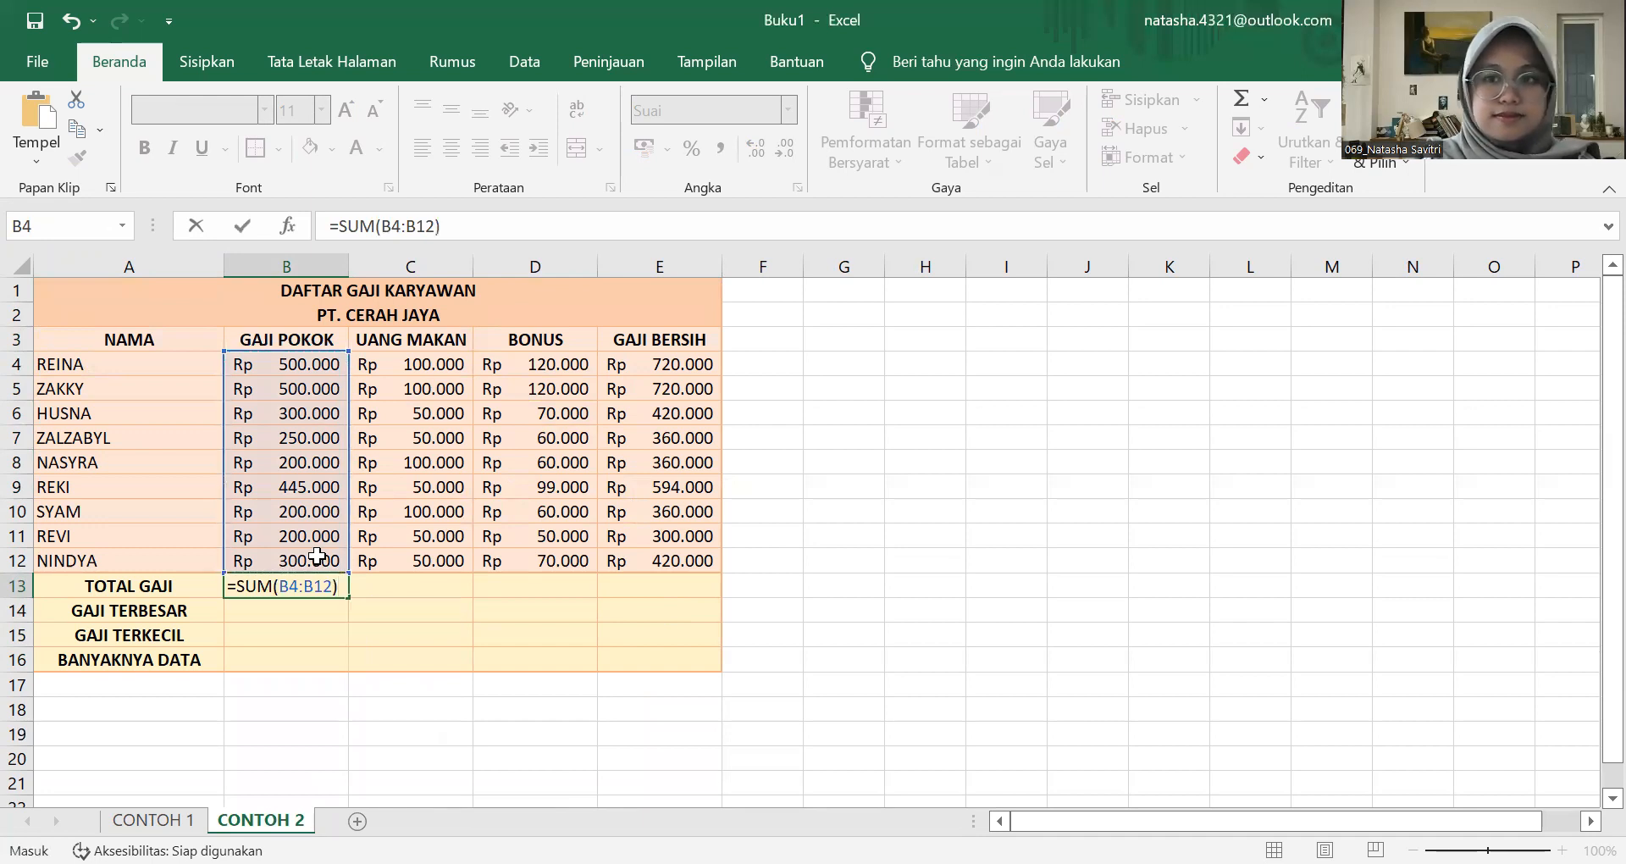
key(Return)
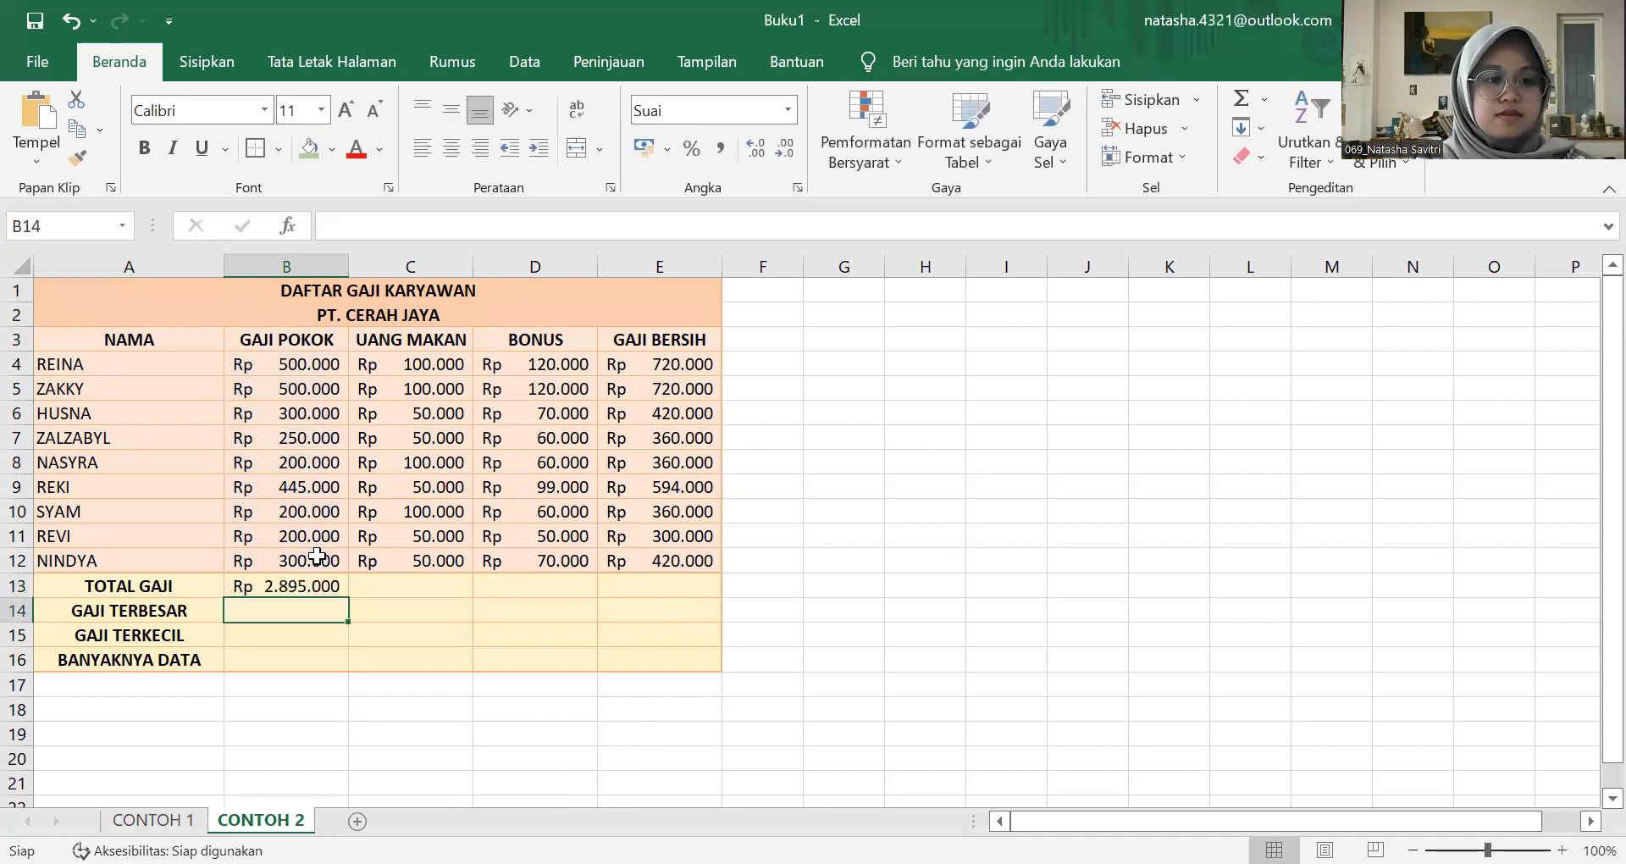
Step: Copy the TOTAL GAJI formula from B13 across to C13:E13 and check the copied formulas
click(322, 589)
drag(347, 598, 676, 593)
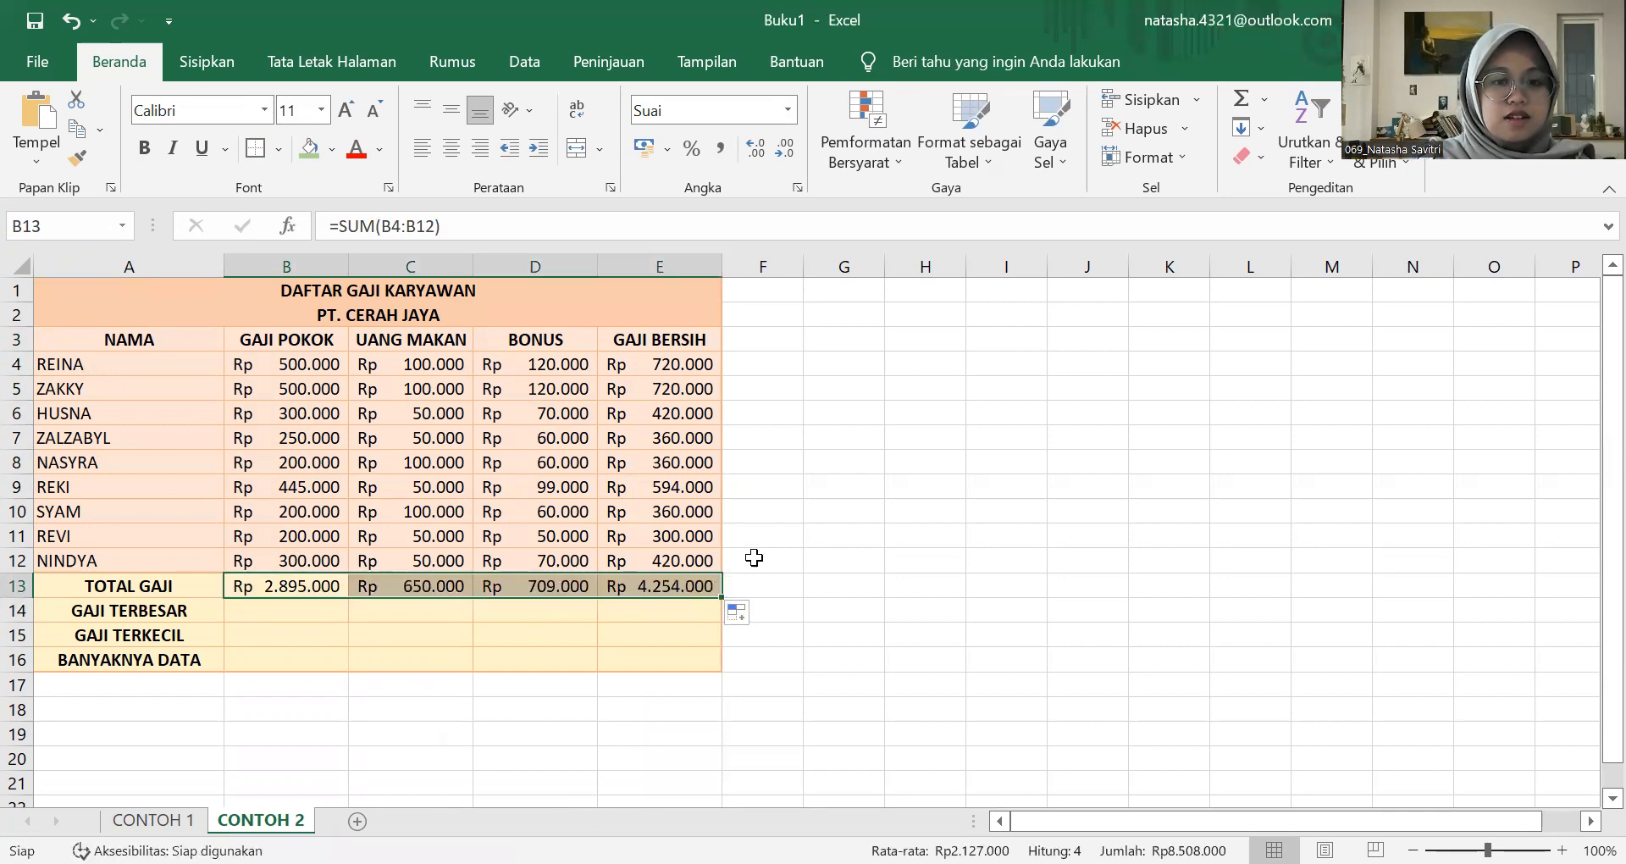
click(419, 583)
click(493, 590)
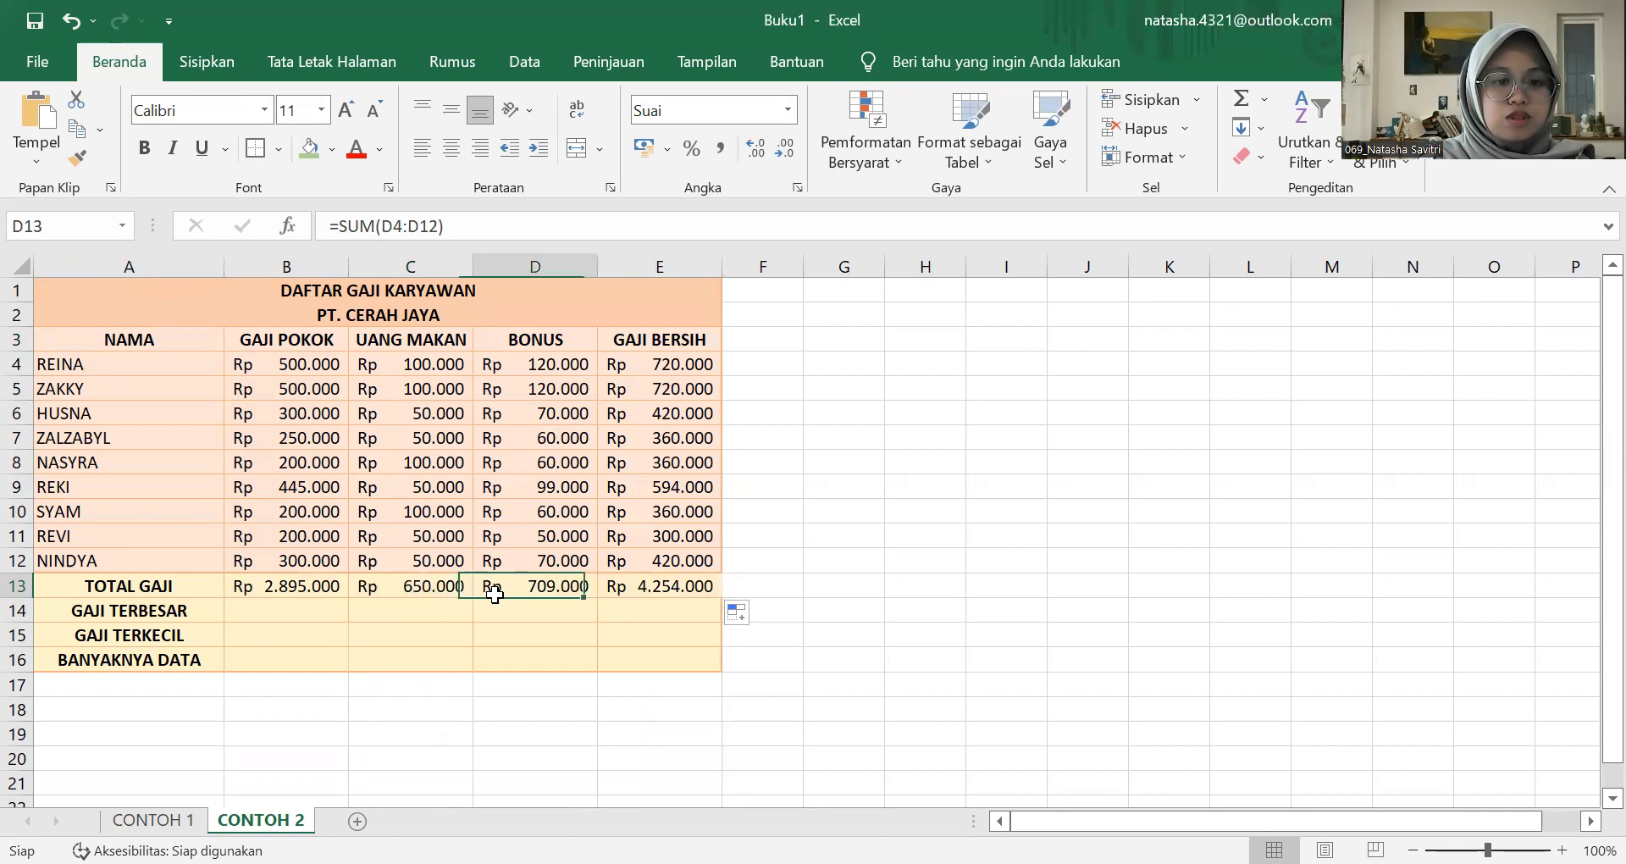
click(652, 586)
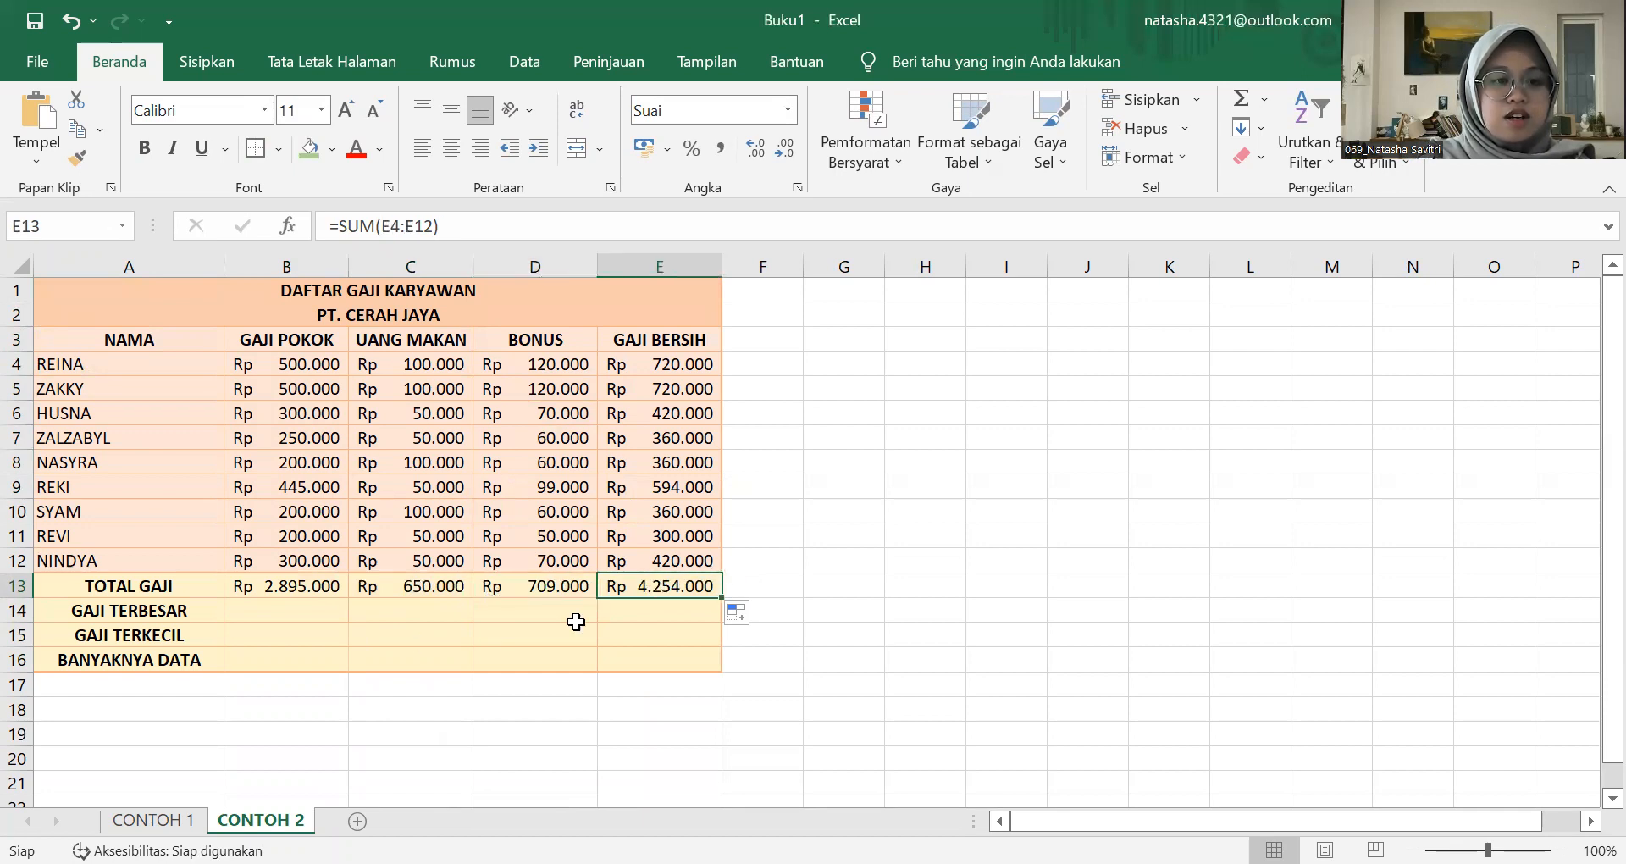
Step: Find the largest GAJI POKOK value in cell B14 with the formula =MAX(B4:B12)
click(315, 607)
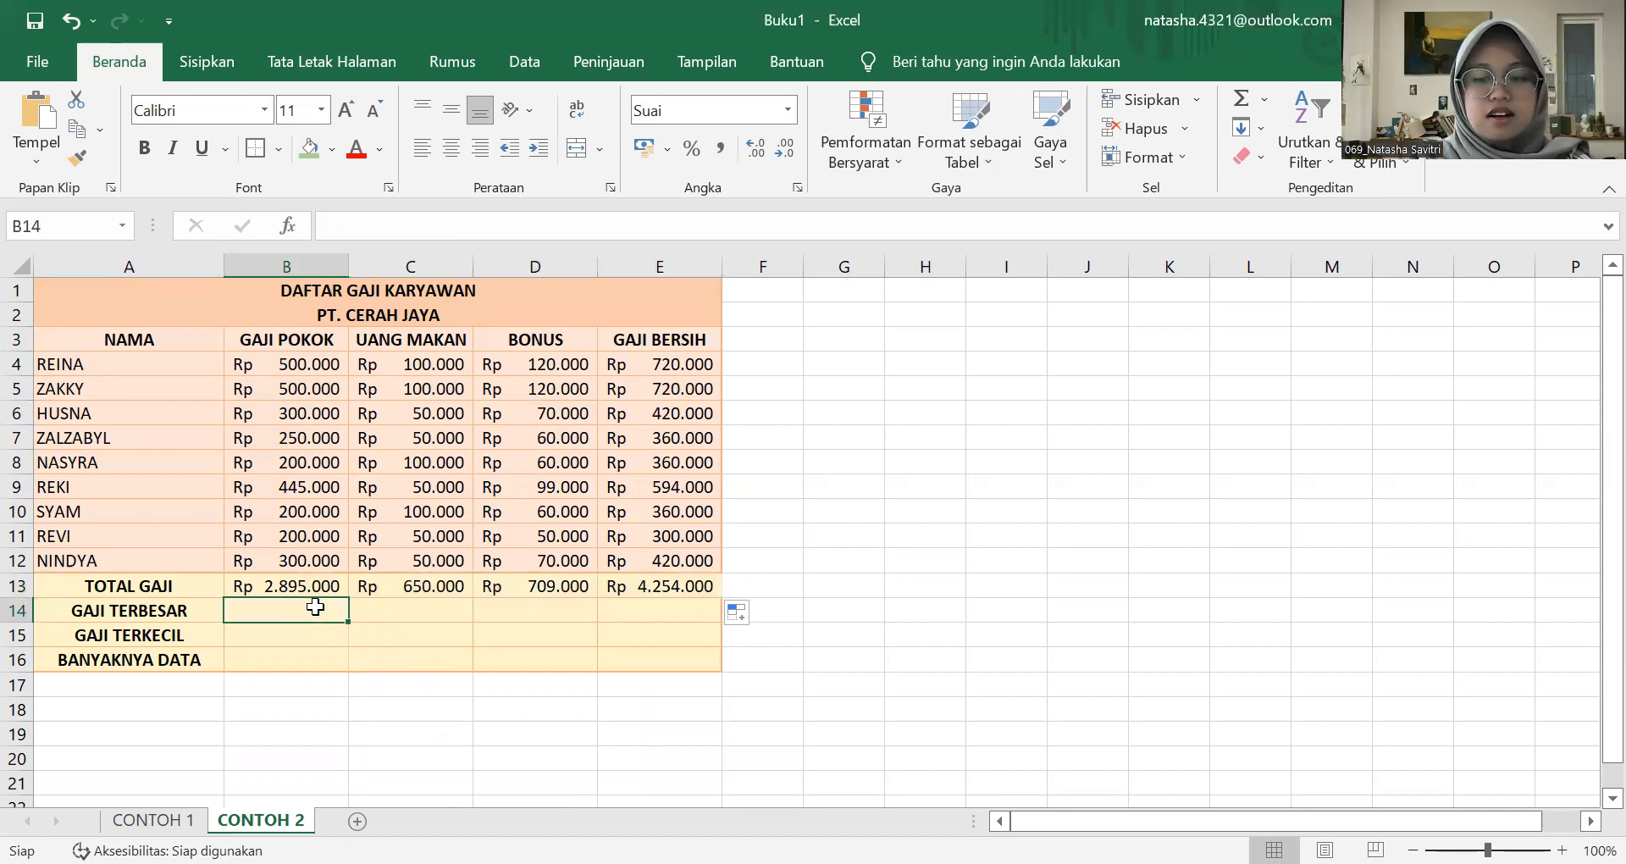
text(=)
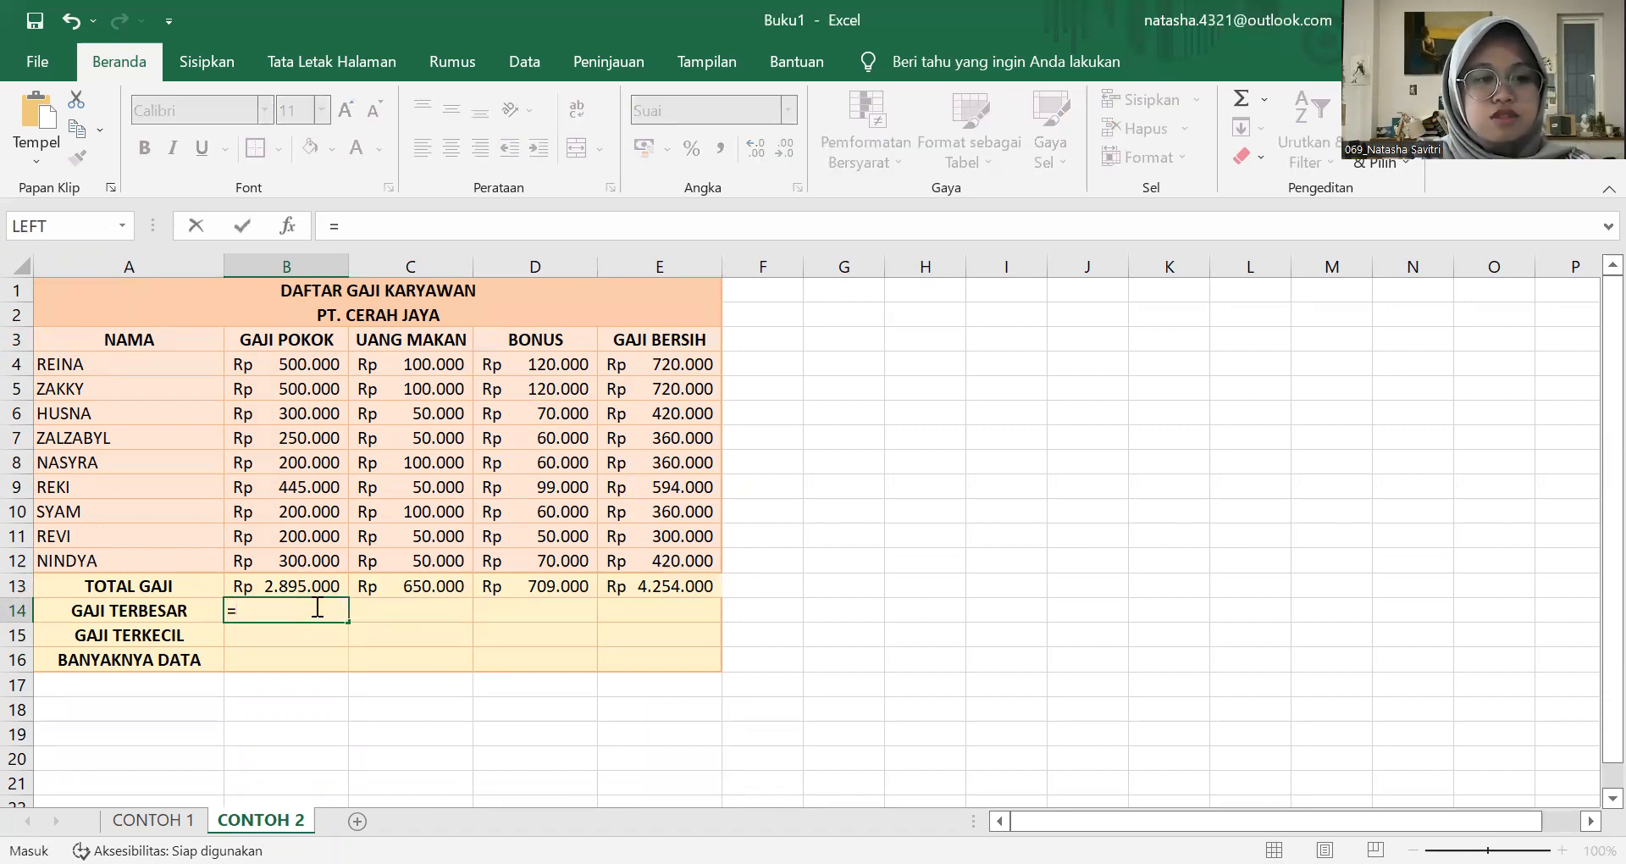
text(MAX)
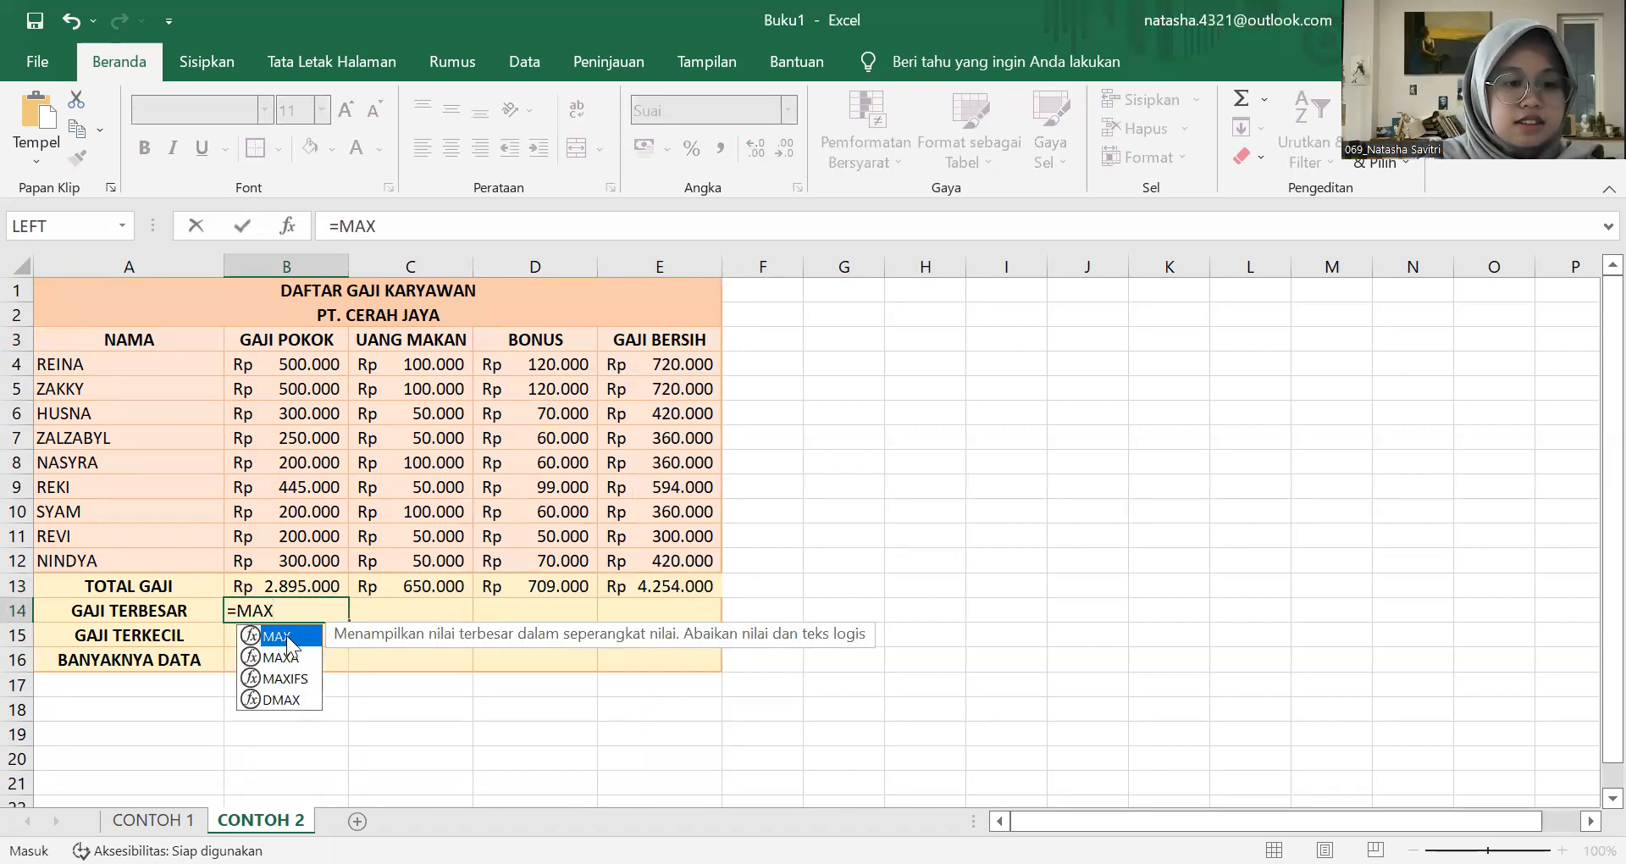
double_click(286, 636)
click(319, 364)
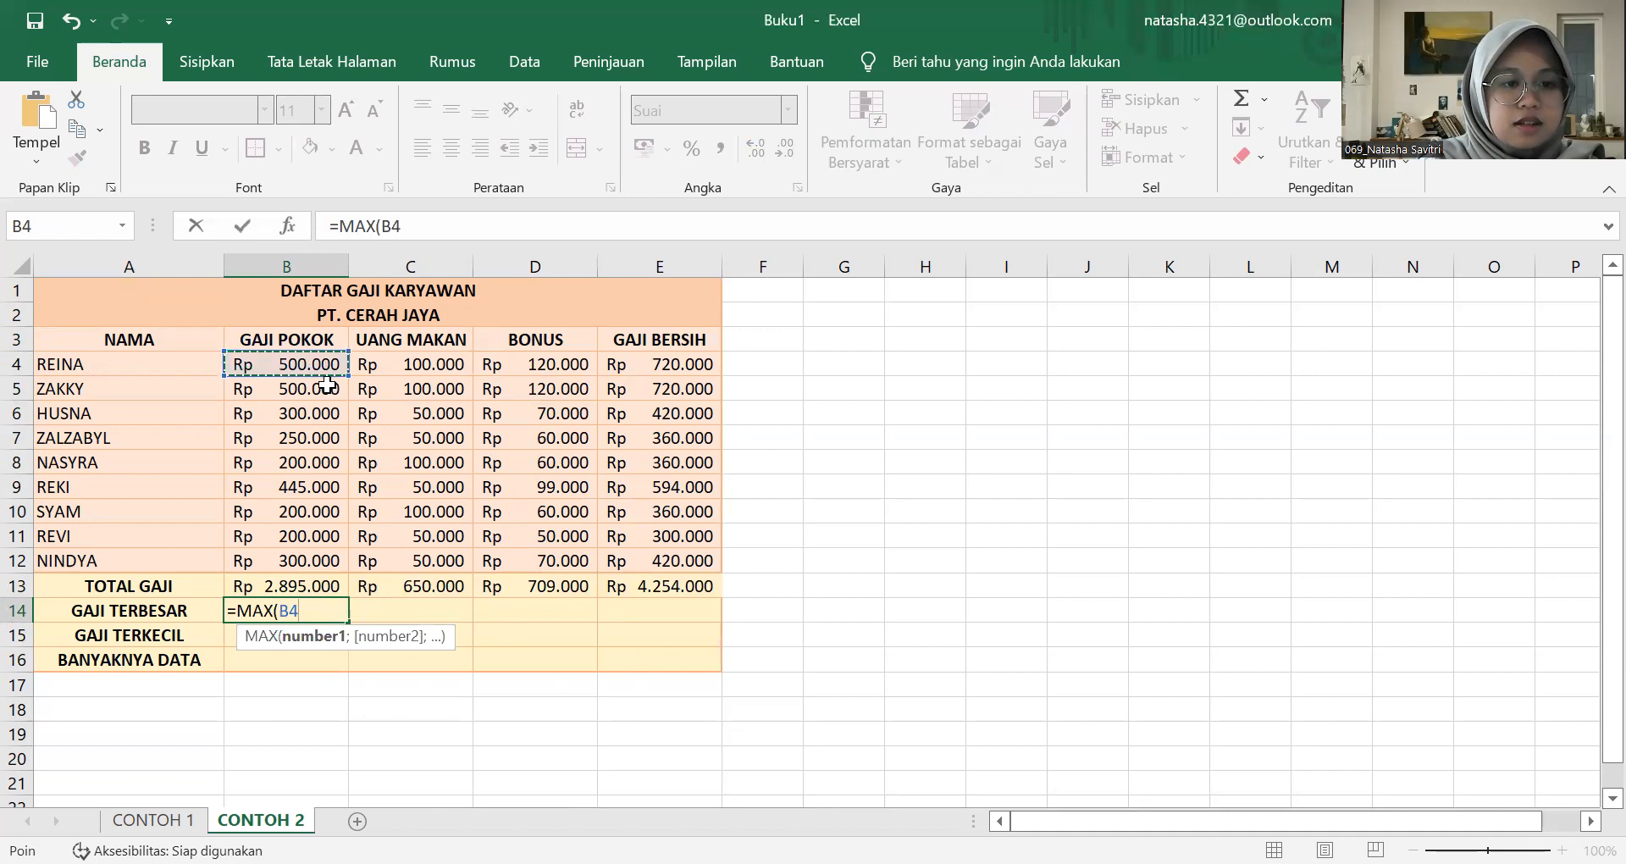
drag(320, 555, 320, 555)
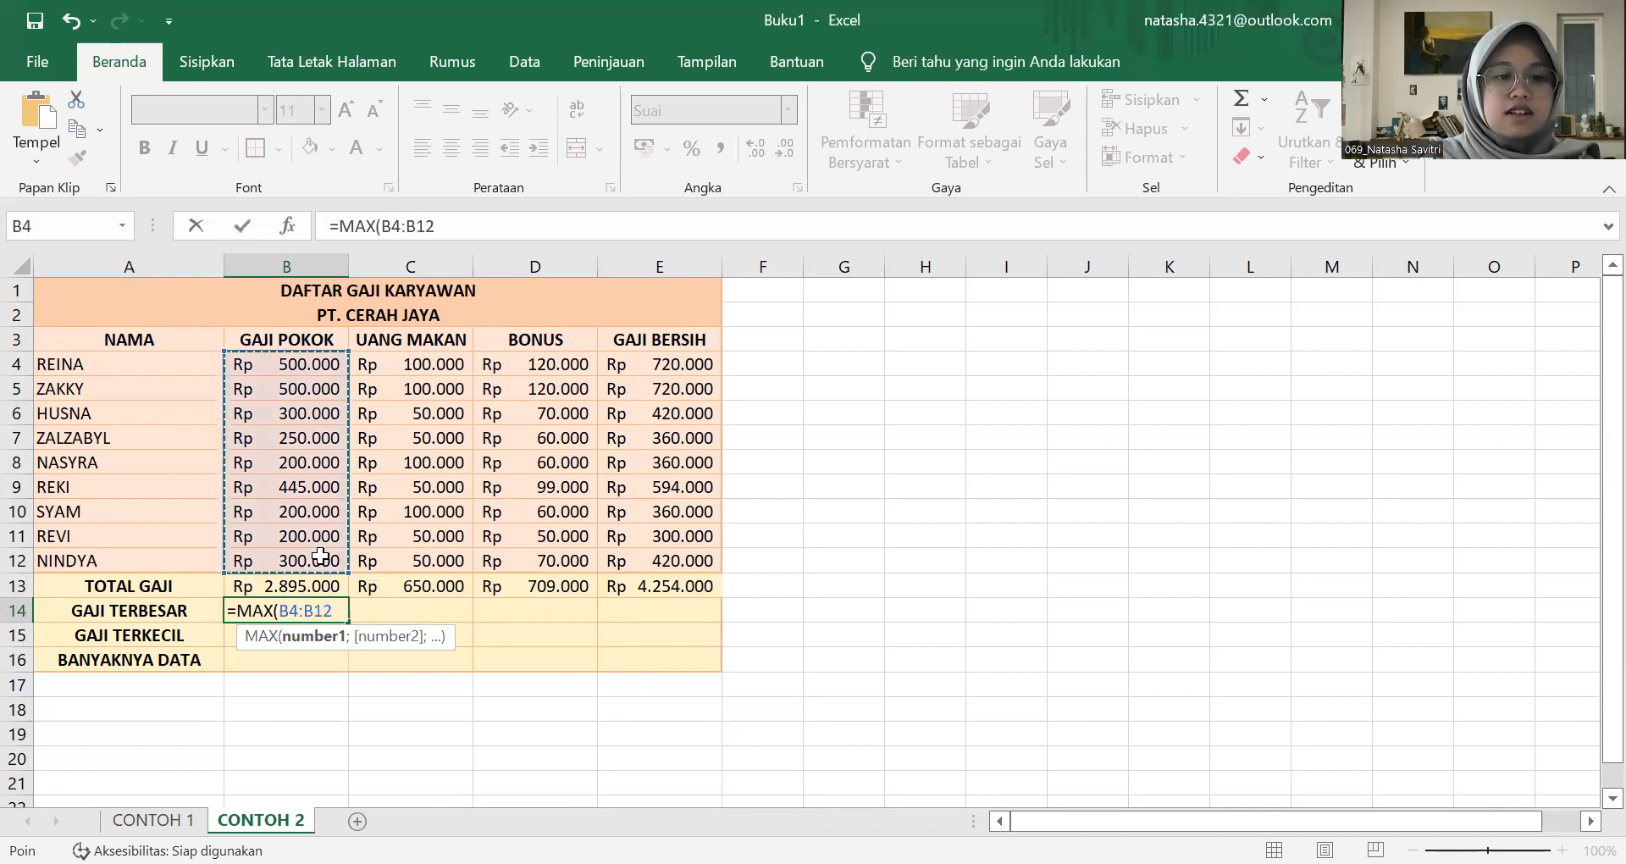
text())
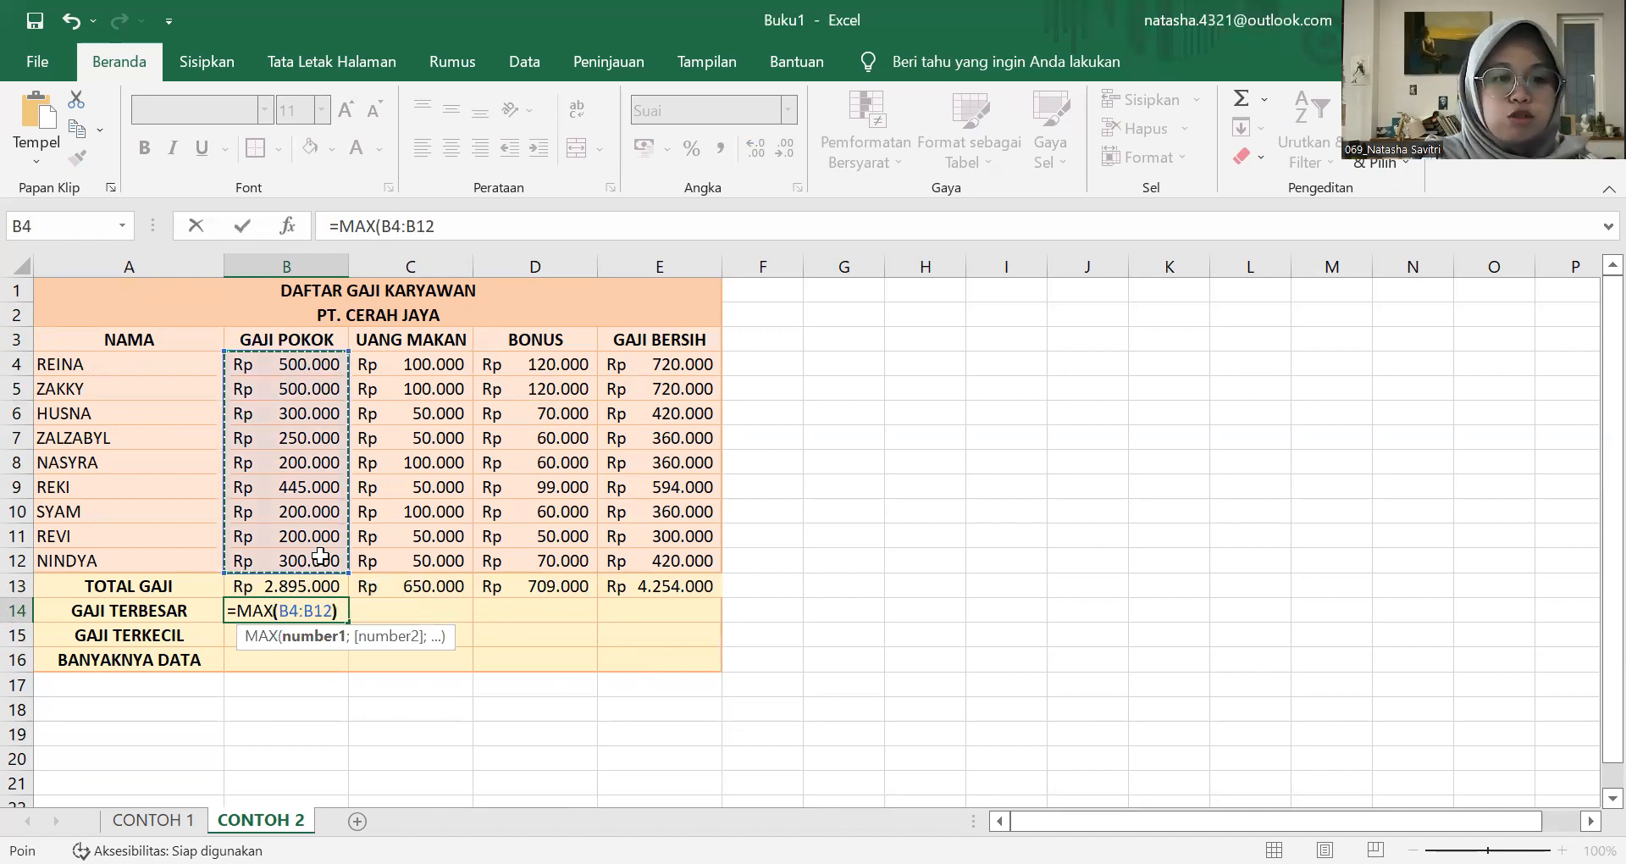
key(Return)
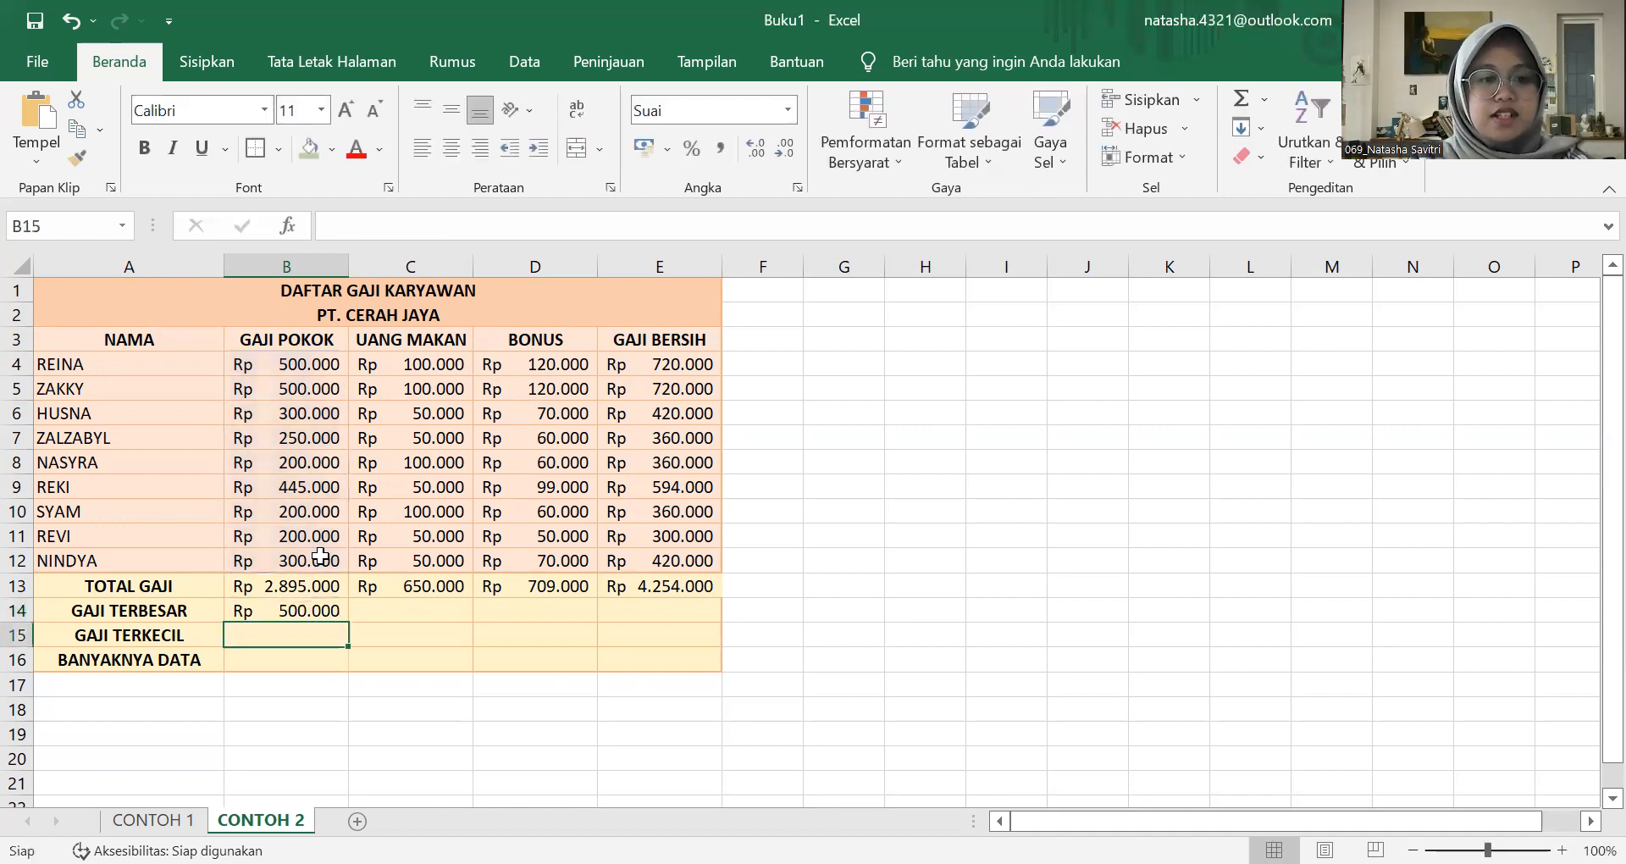
Step: Copy the GAJI TERBESAR formula from B14 across to C14:E14 and review each cell in the row
click(325, 613)
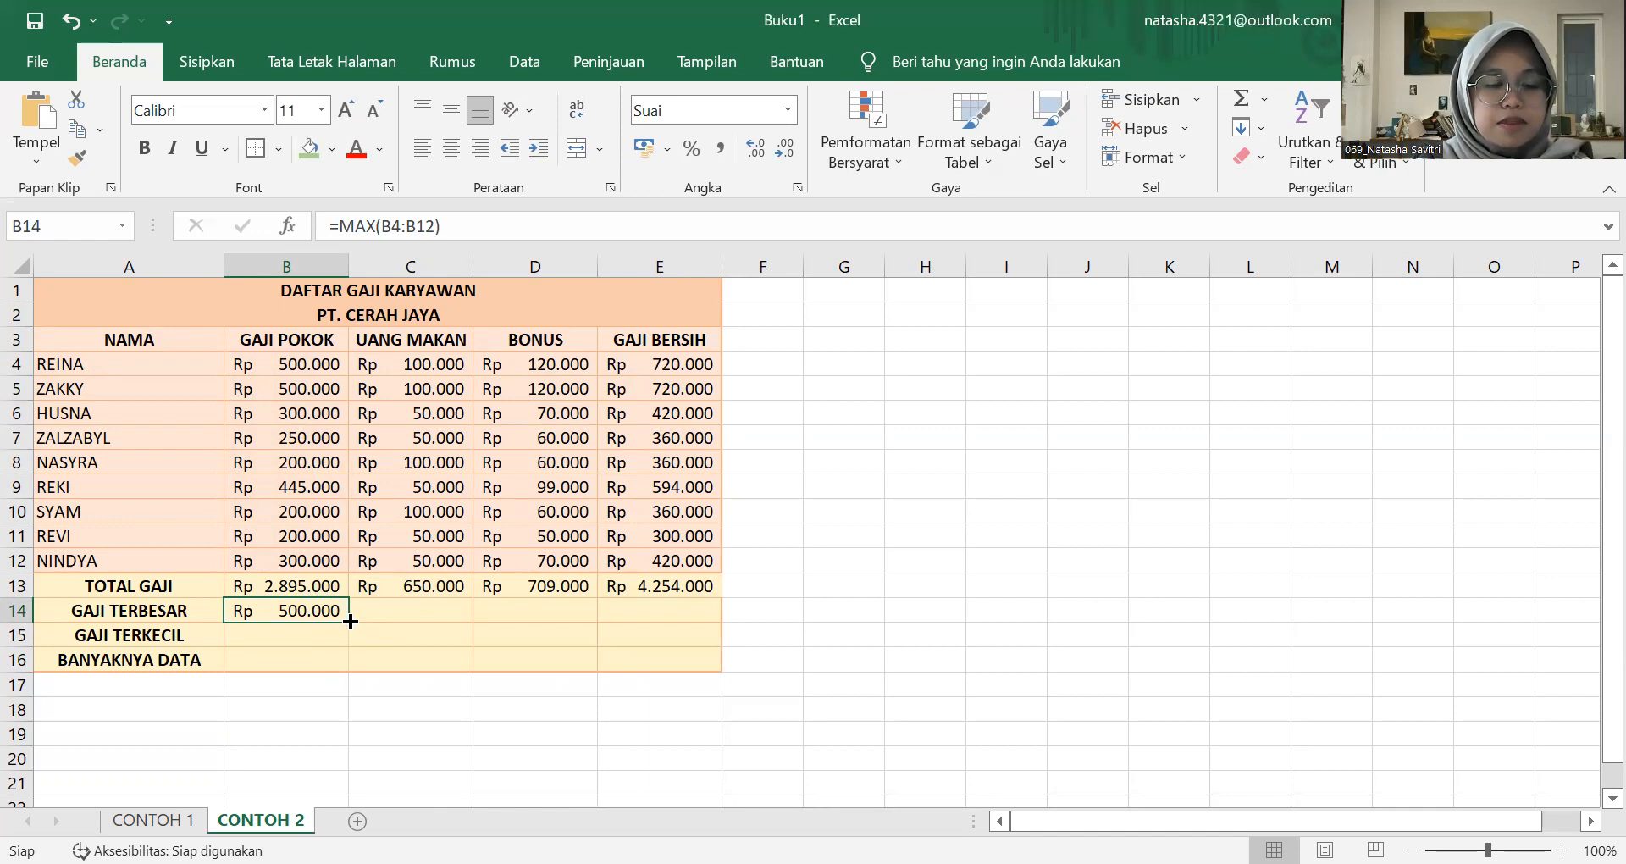
drag(350, 622, 680, 619)
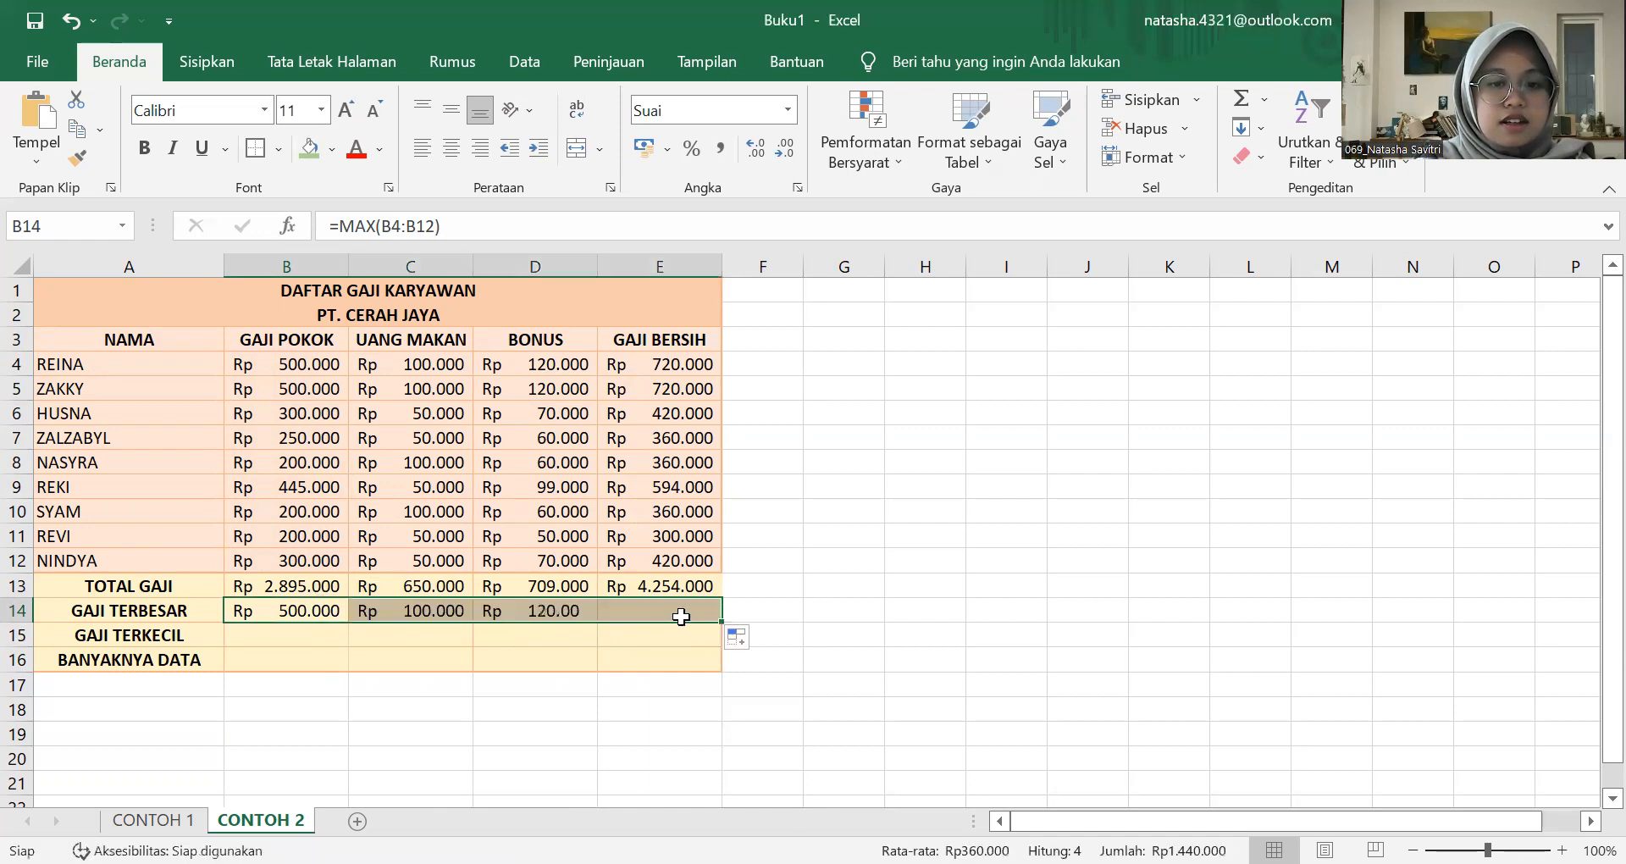
click(767, 712)
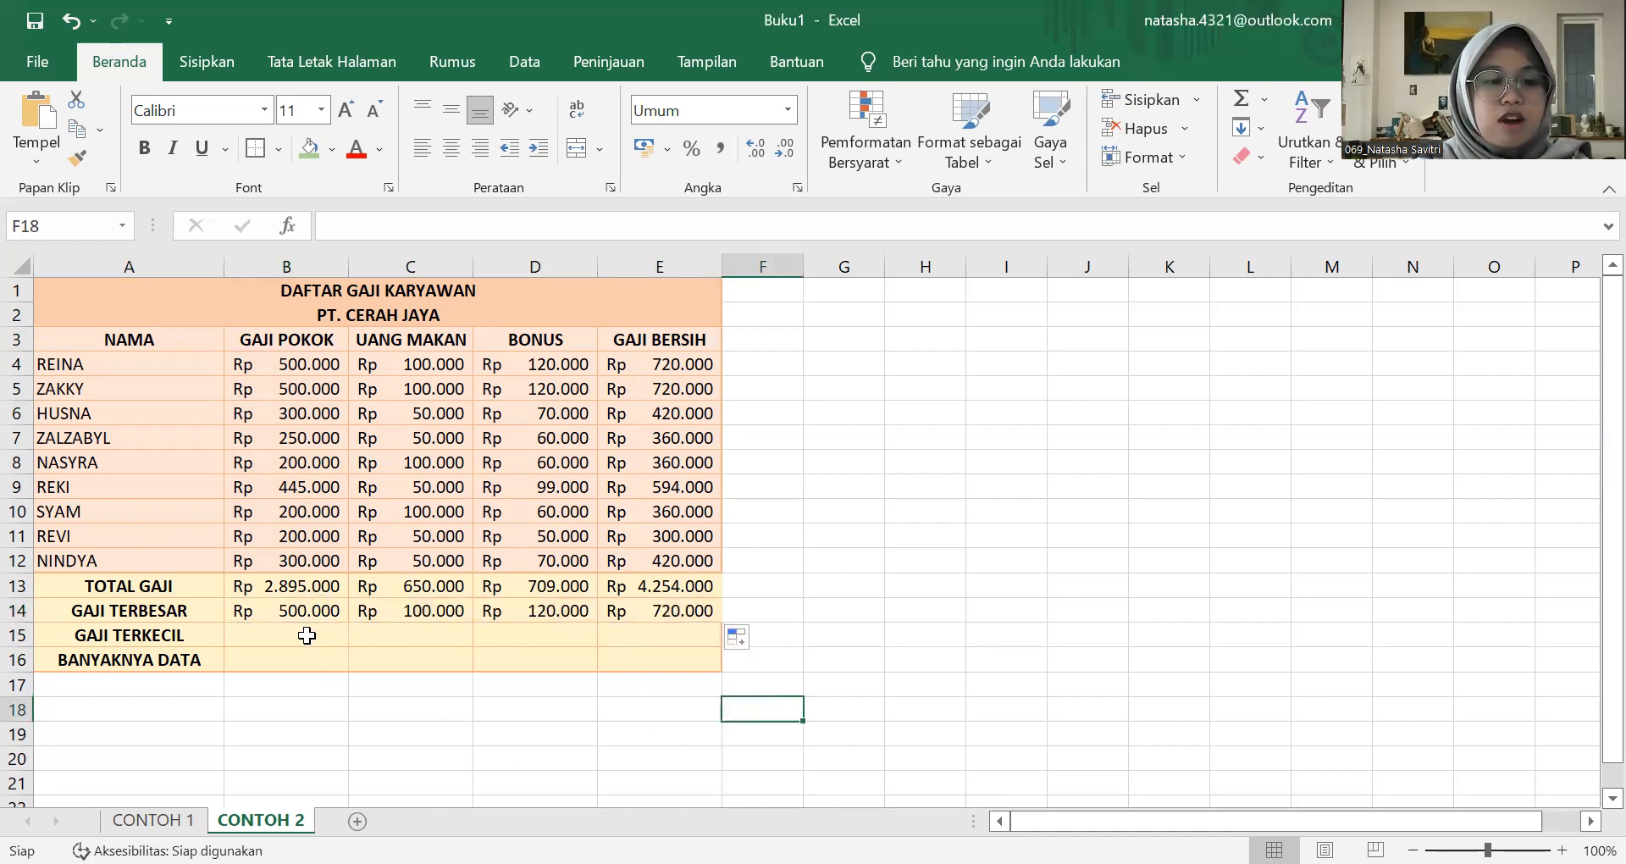
click(338, 612)
click(389, 616)
click(508, 611)
click(626, 617)
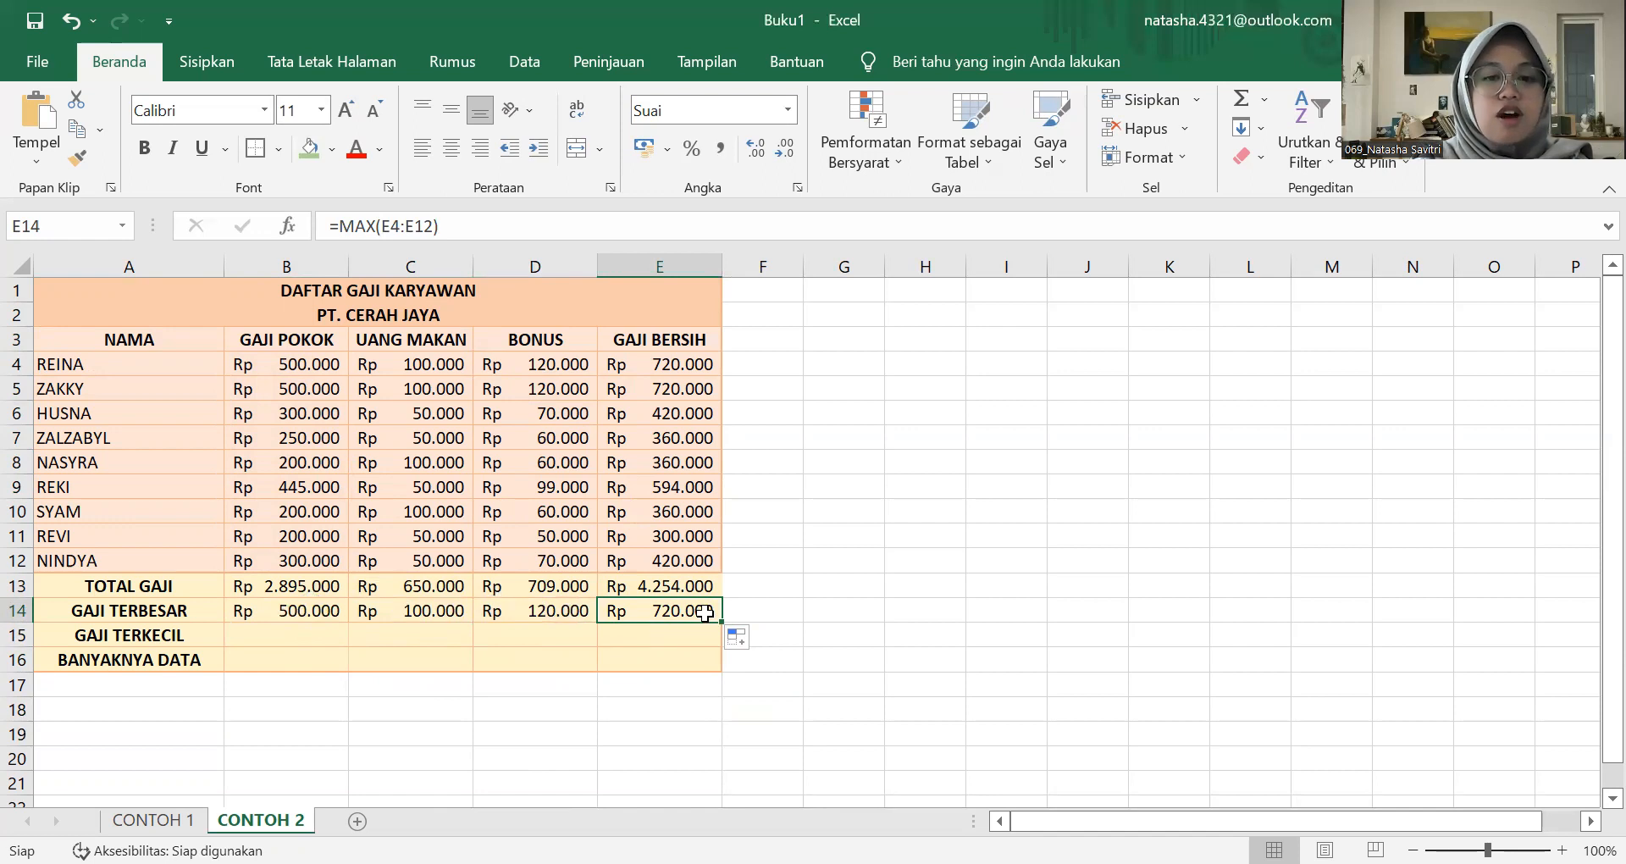
Step: Find the smallest GAJI POKOK value in cell B15 with =MIN(B4:B12) and copy the formula across to C15:E15
click(320, 639)
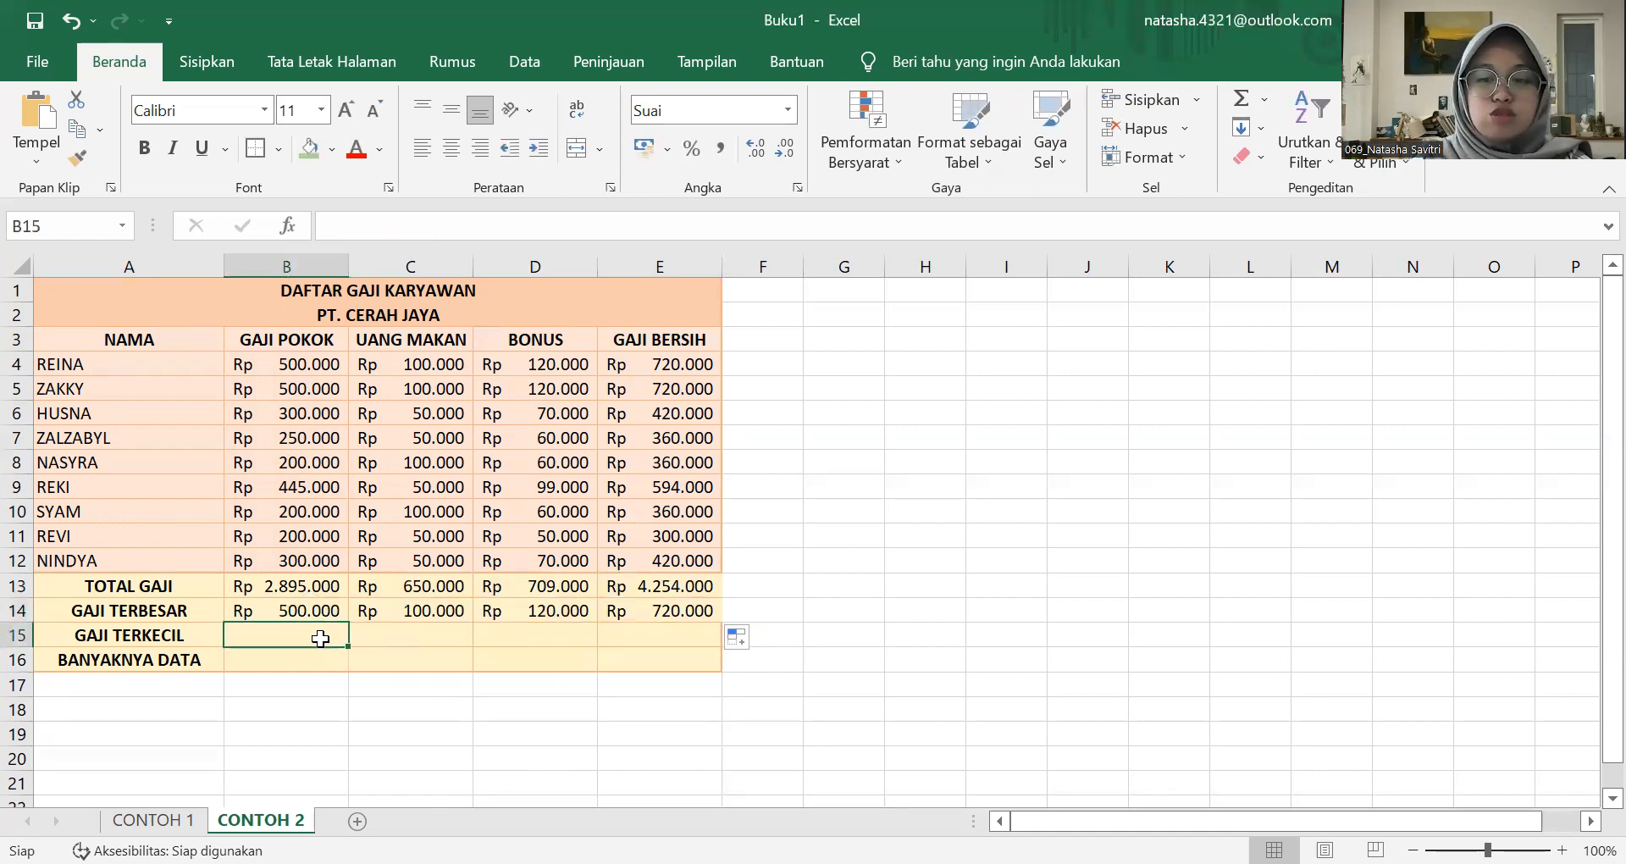
text(=)
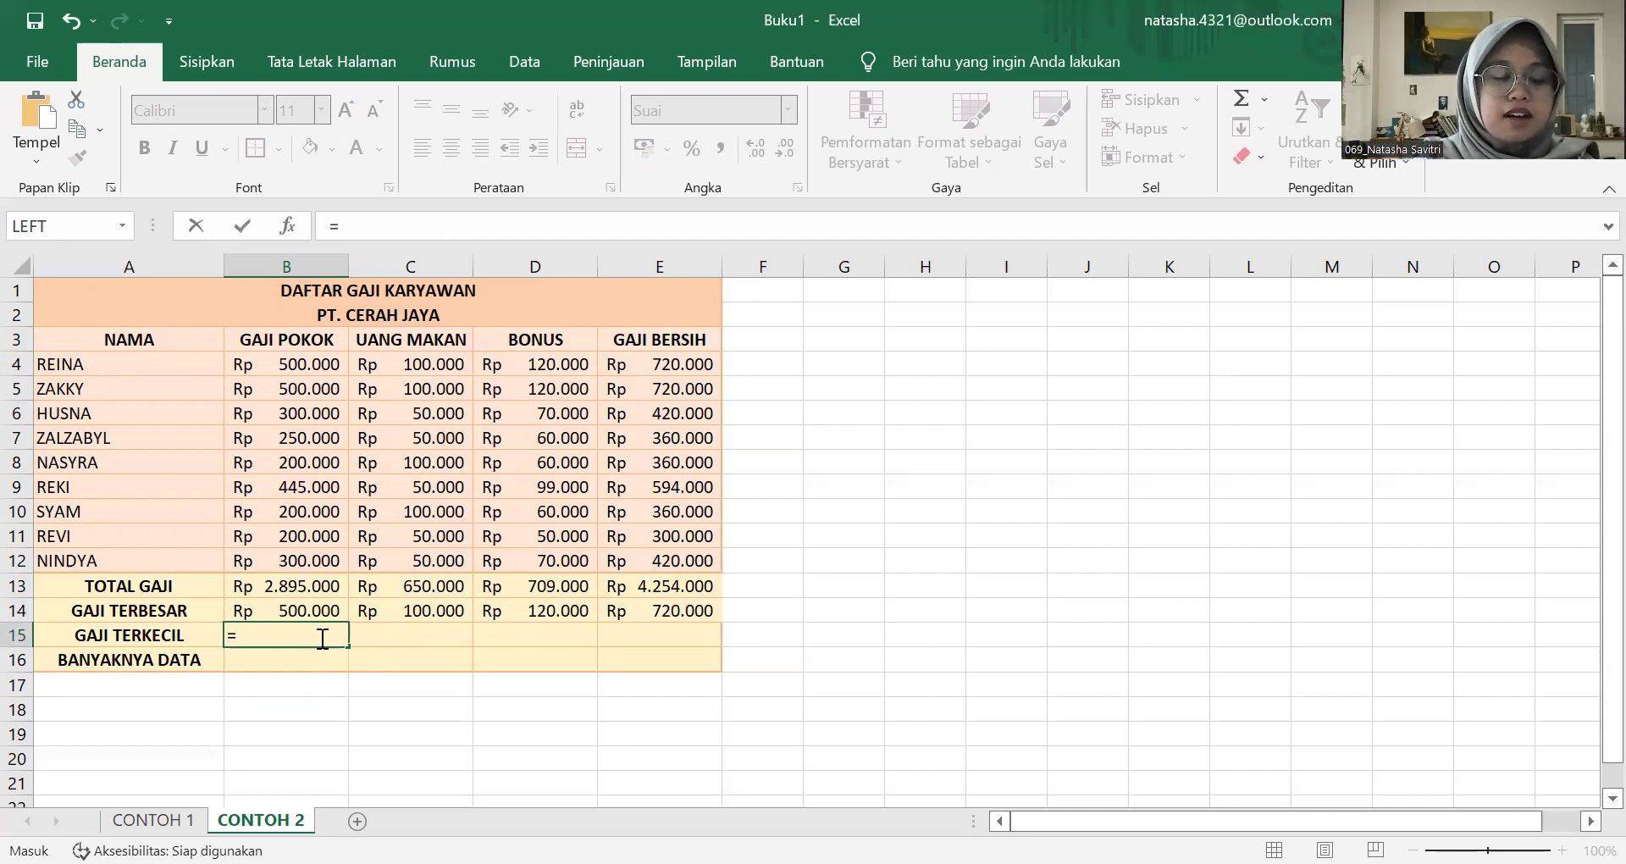
text(MIN)
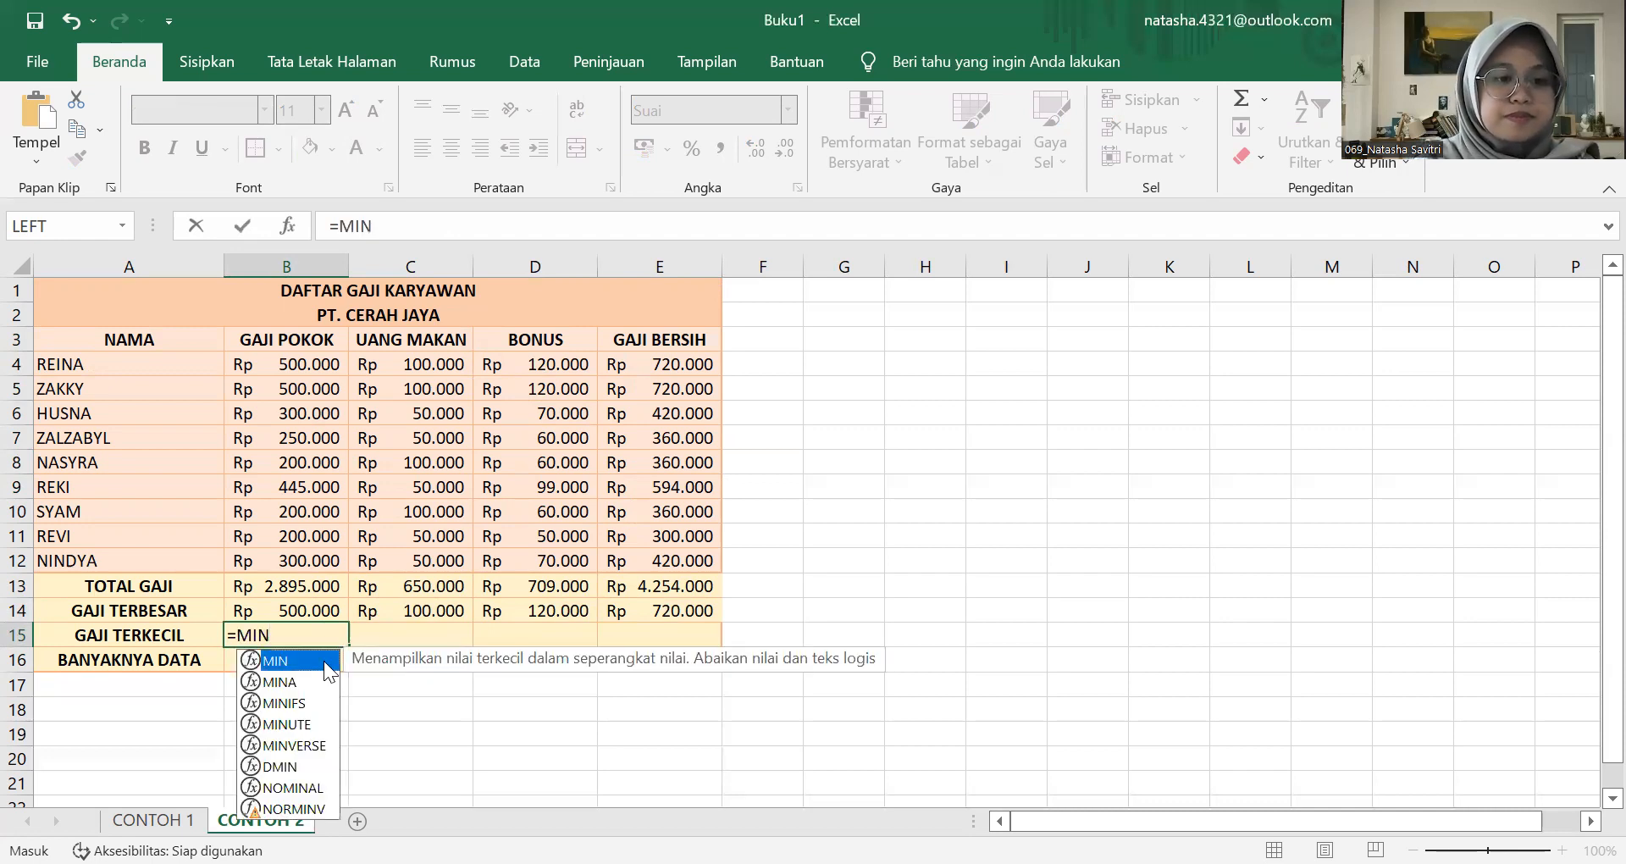
text(()
click(297, 366)
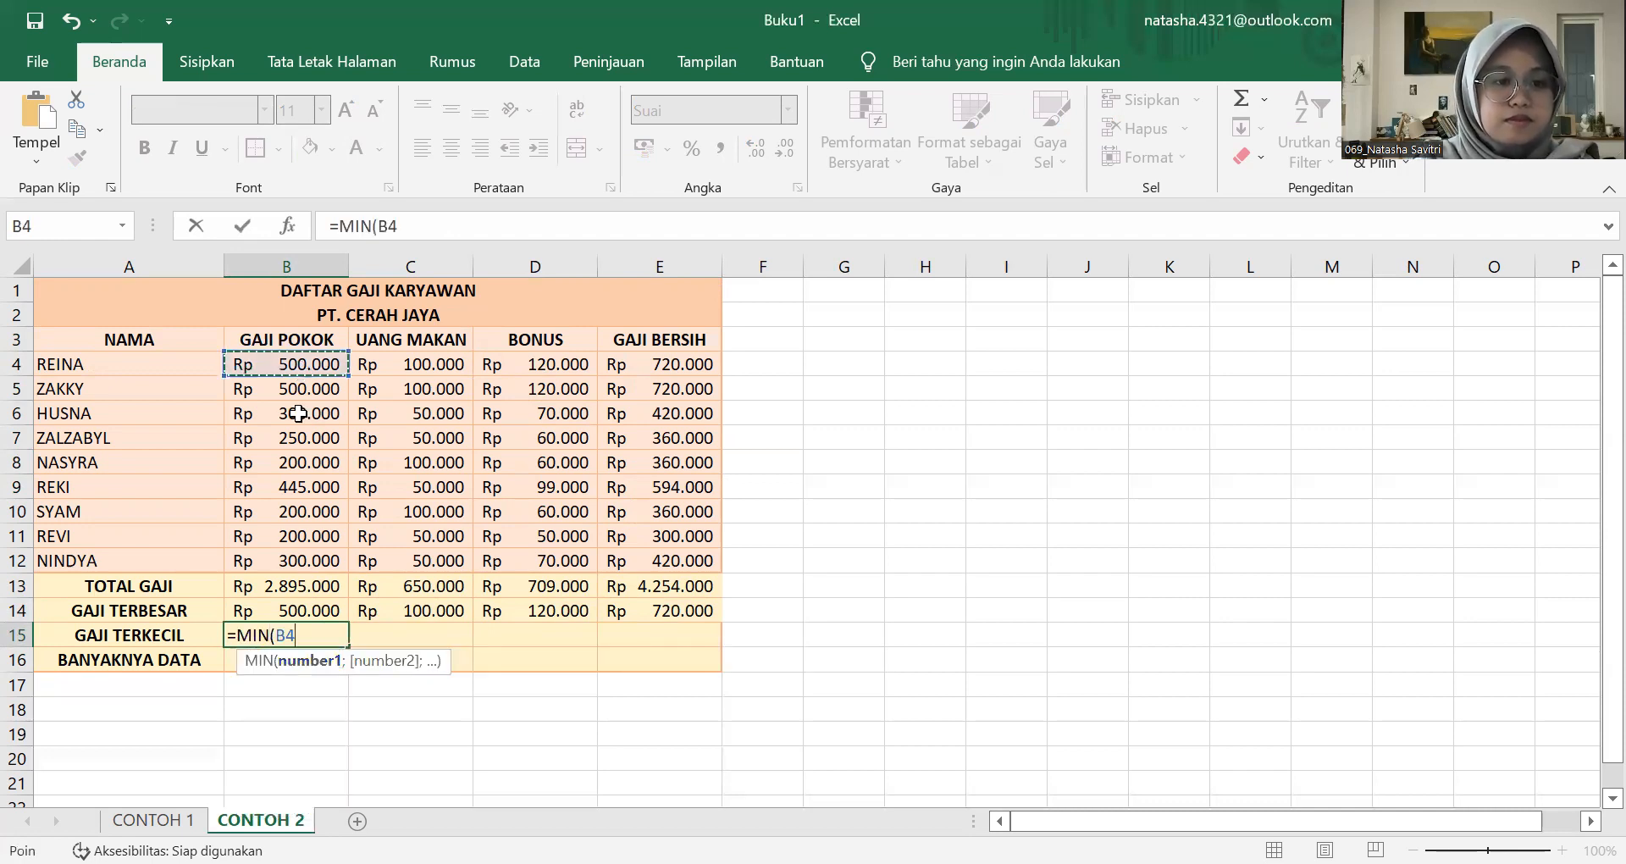
shift+click(279, 557)
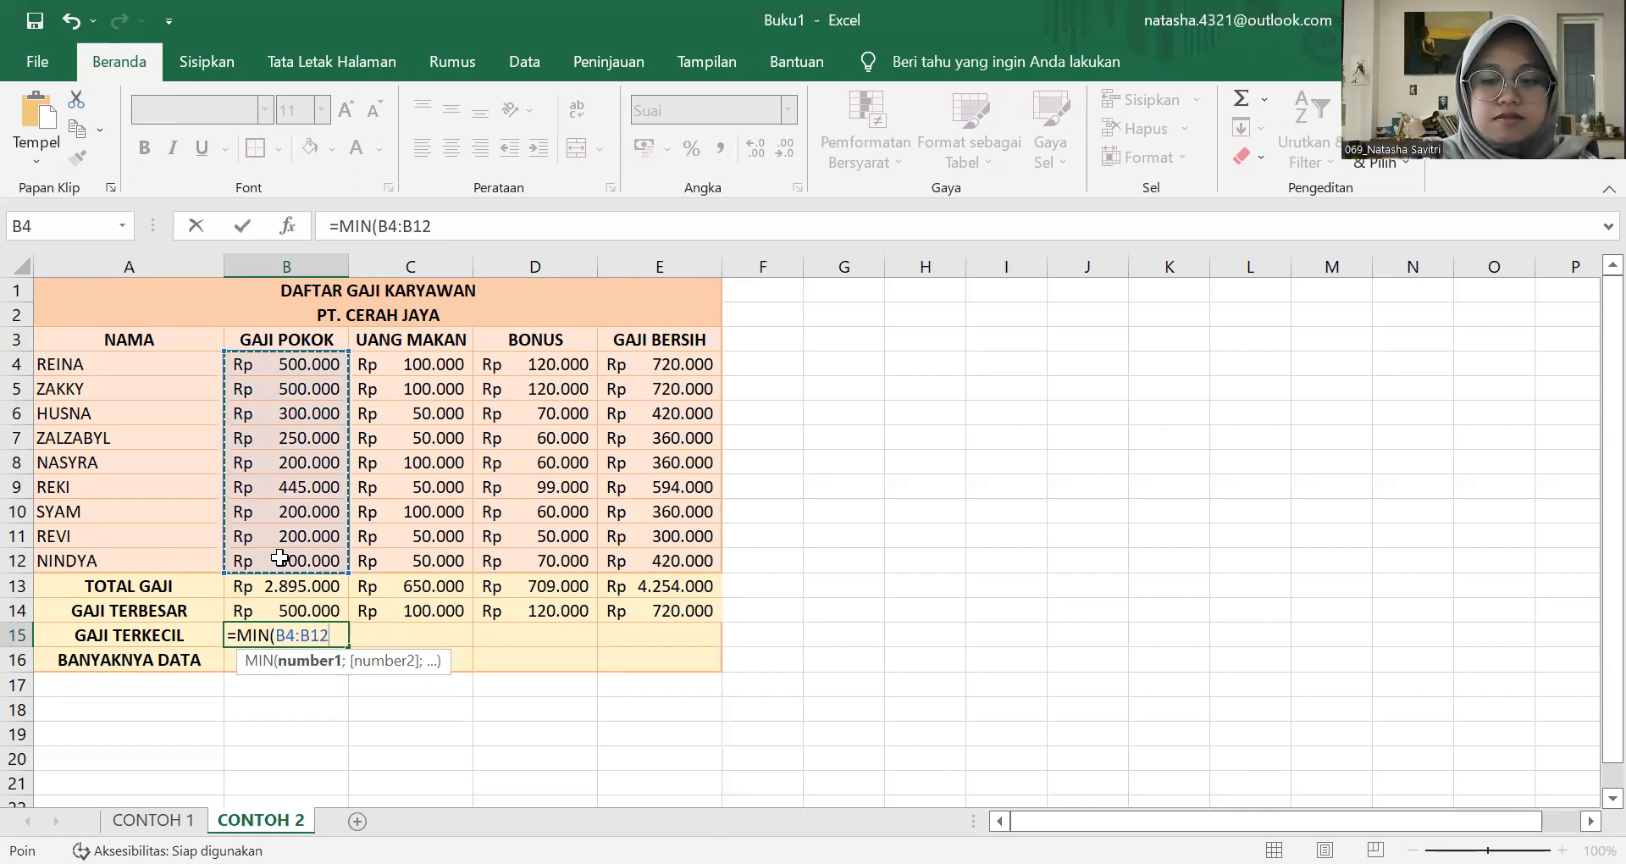
text())
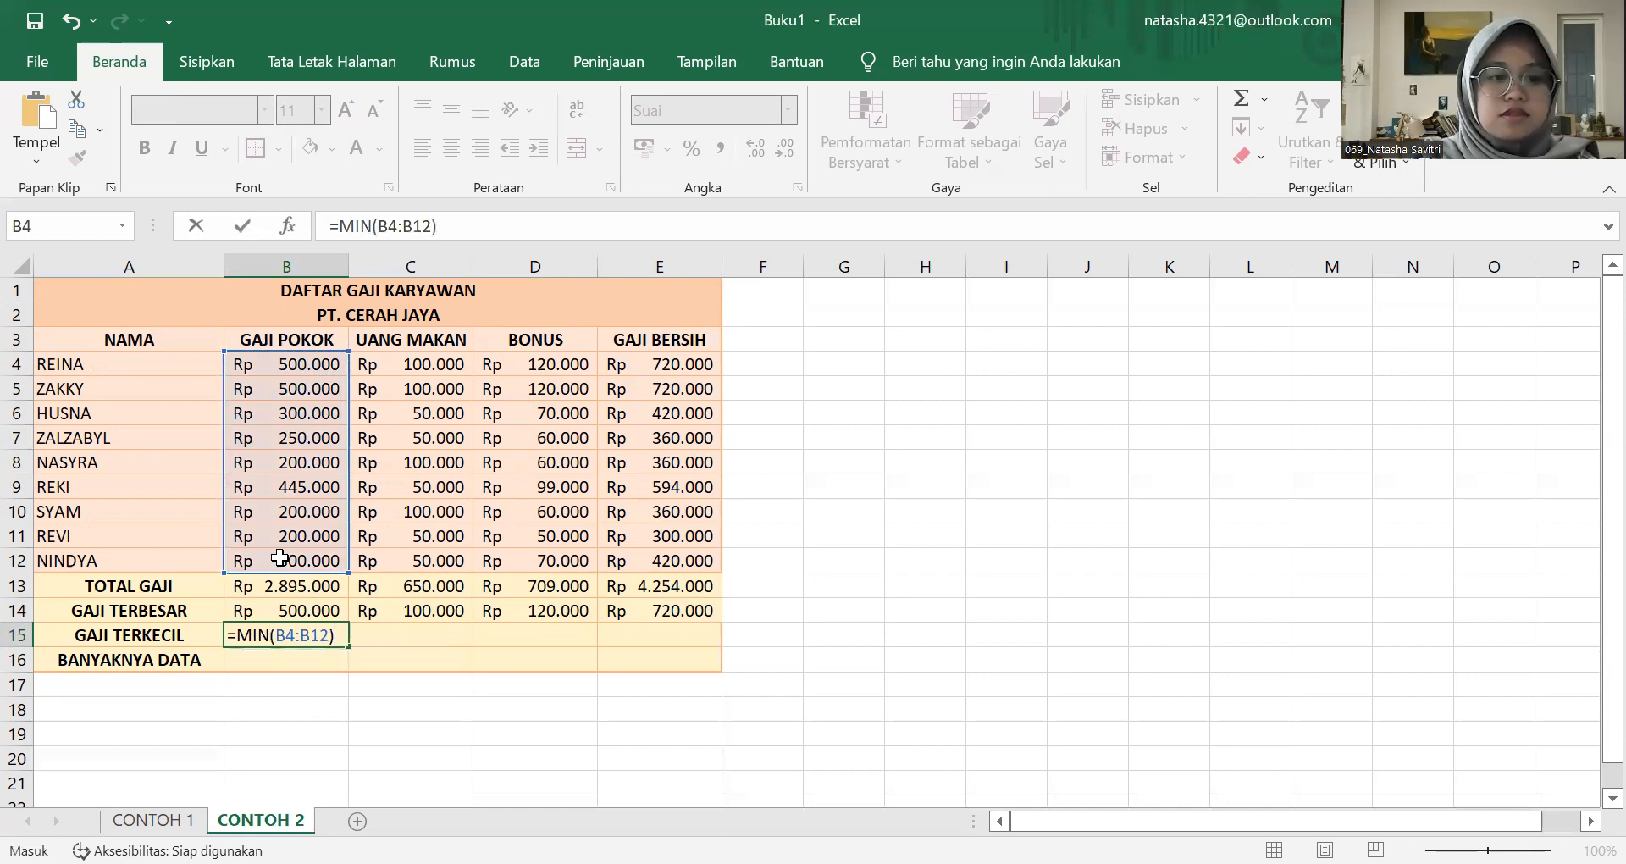
key(Return)
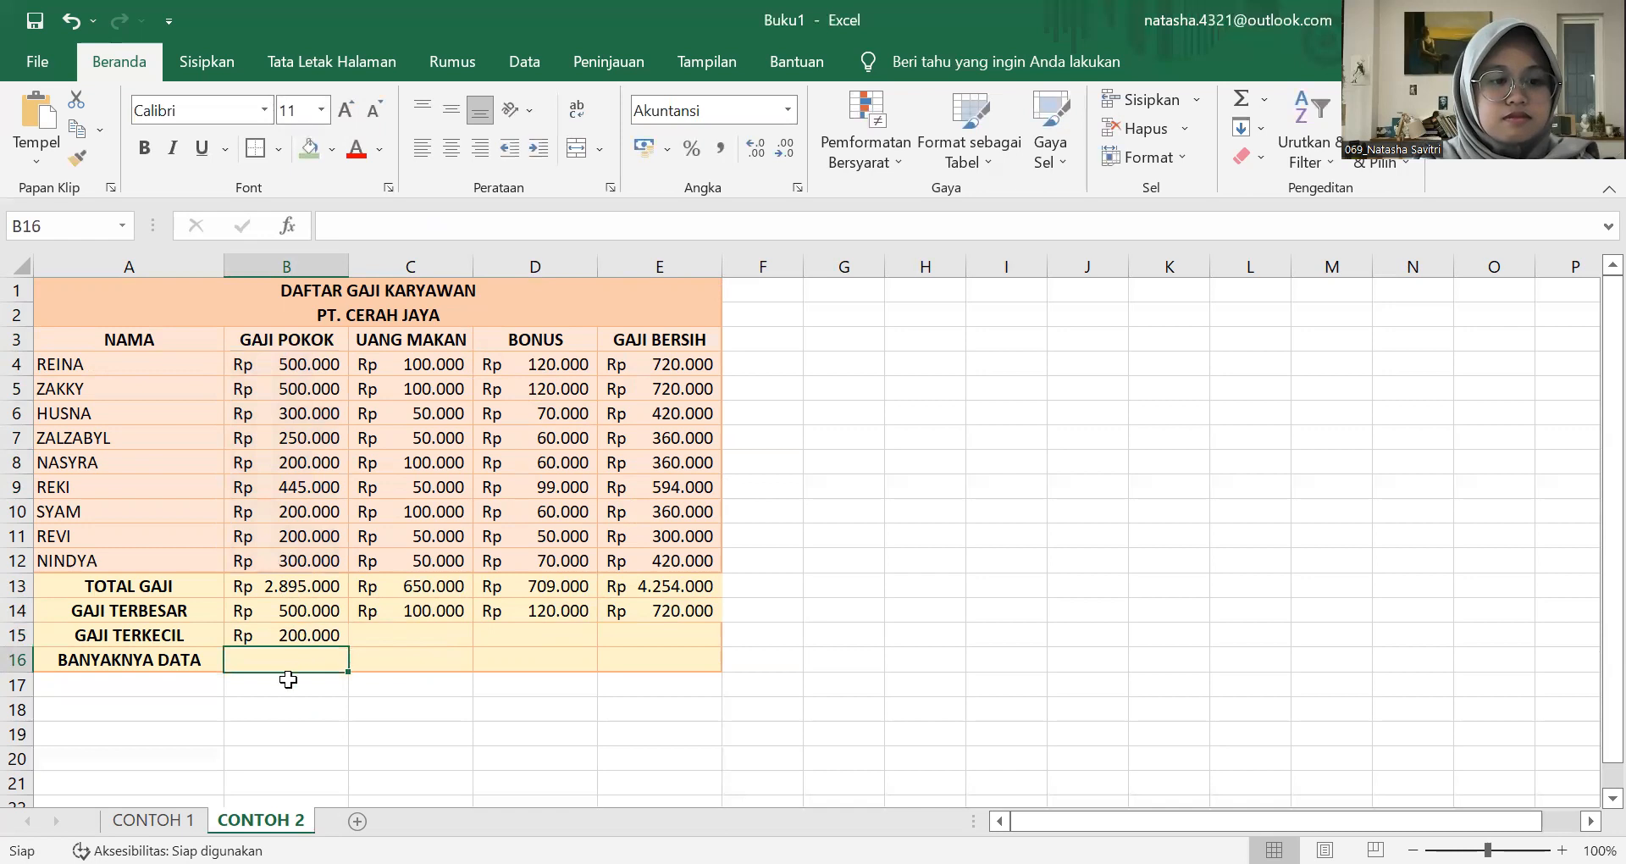
click(306, 635)
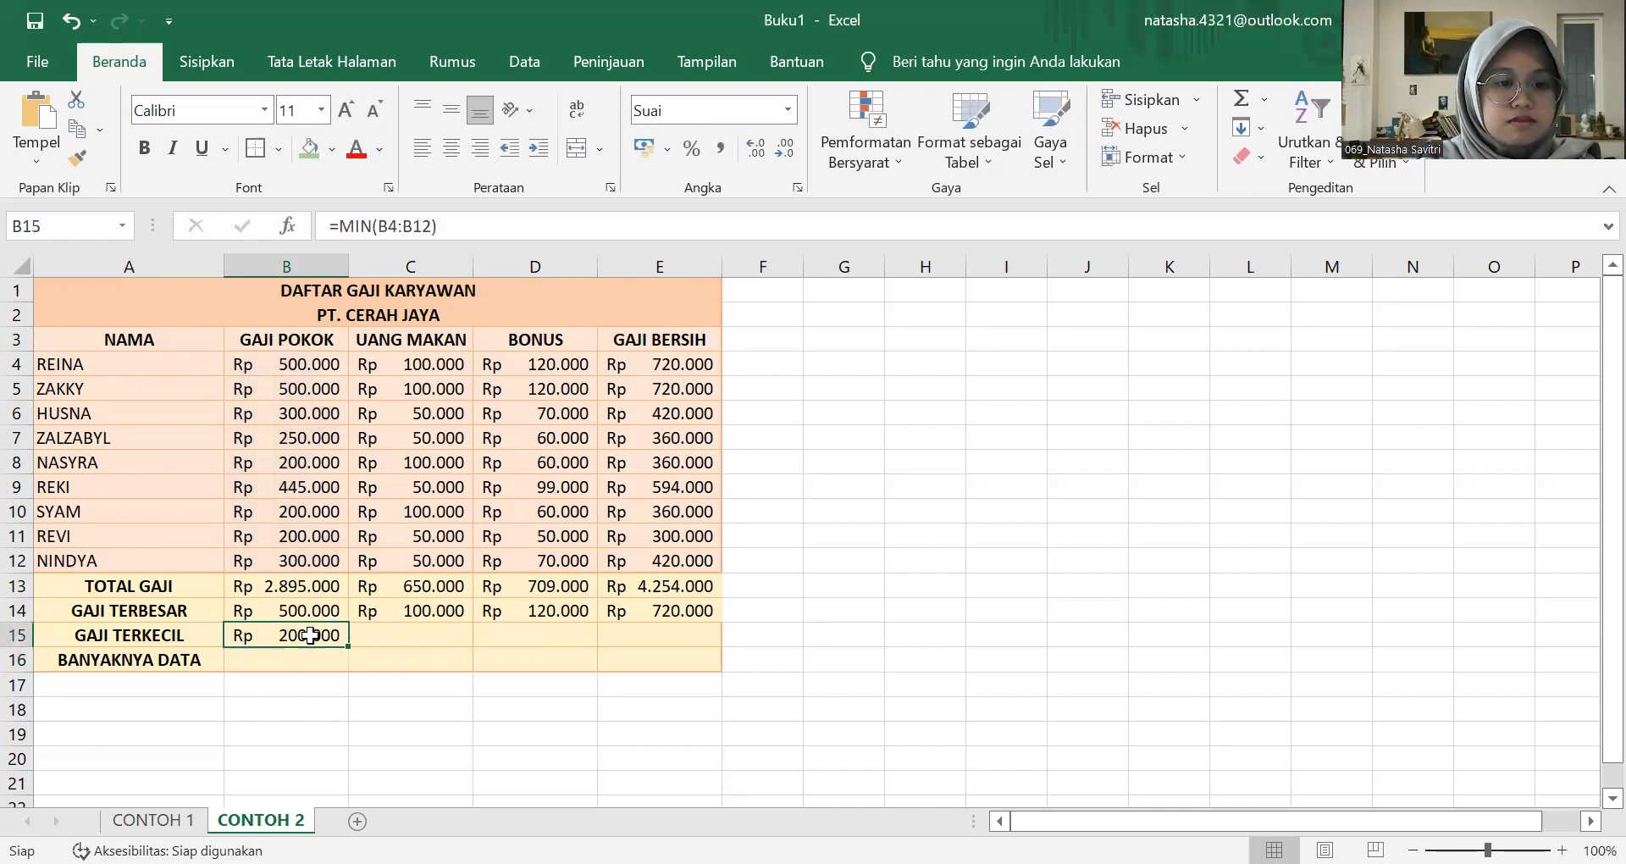
drag(350, 646, 671, 635)
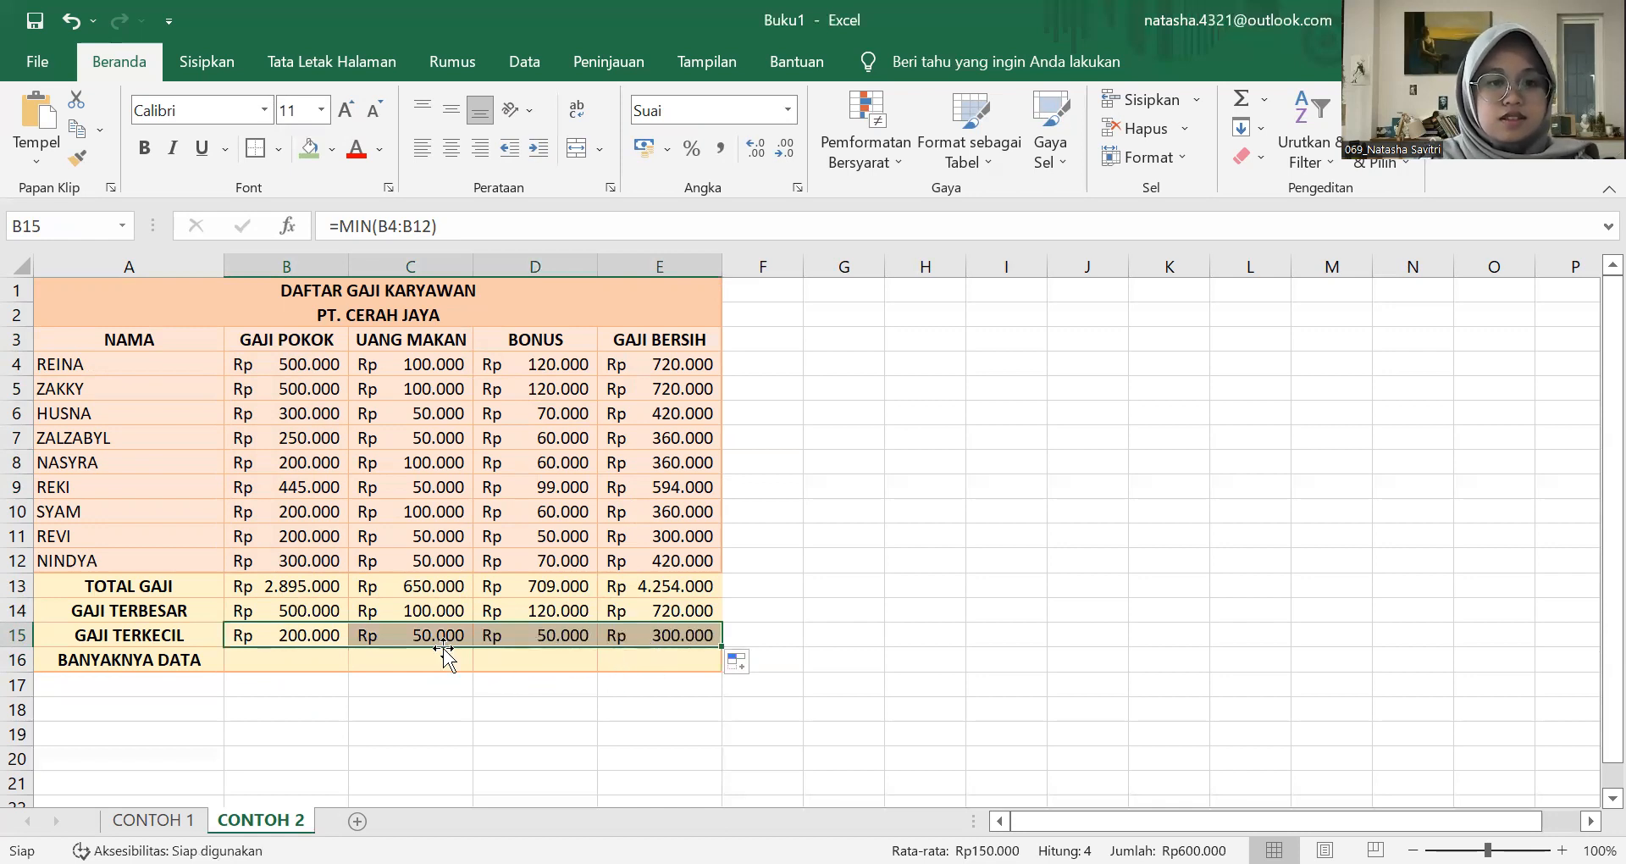
Step: Count the GAJI POKOK entries in cell B16 with =COUNT(B4:B12) and copy the formula across to C16:E16
click(303, 663)
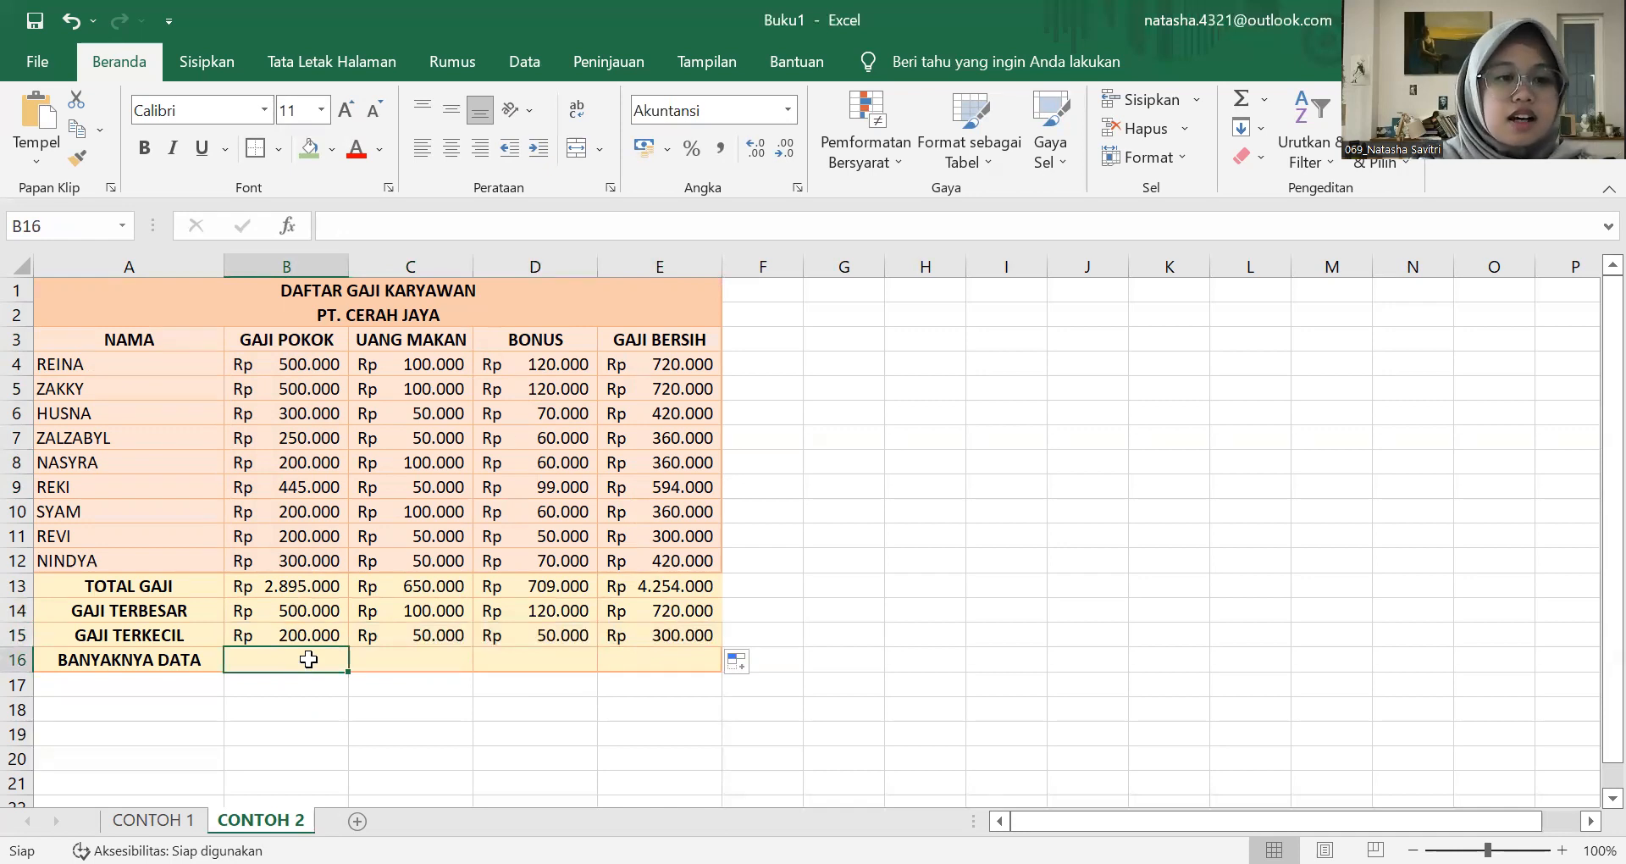
drag(280, 373, 657, 566)
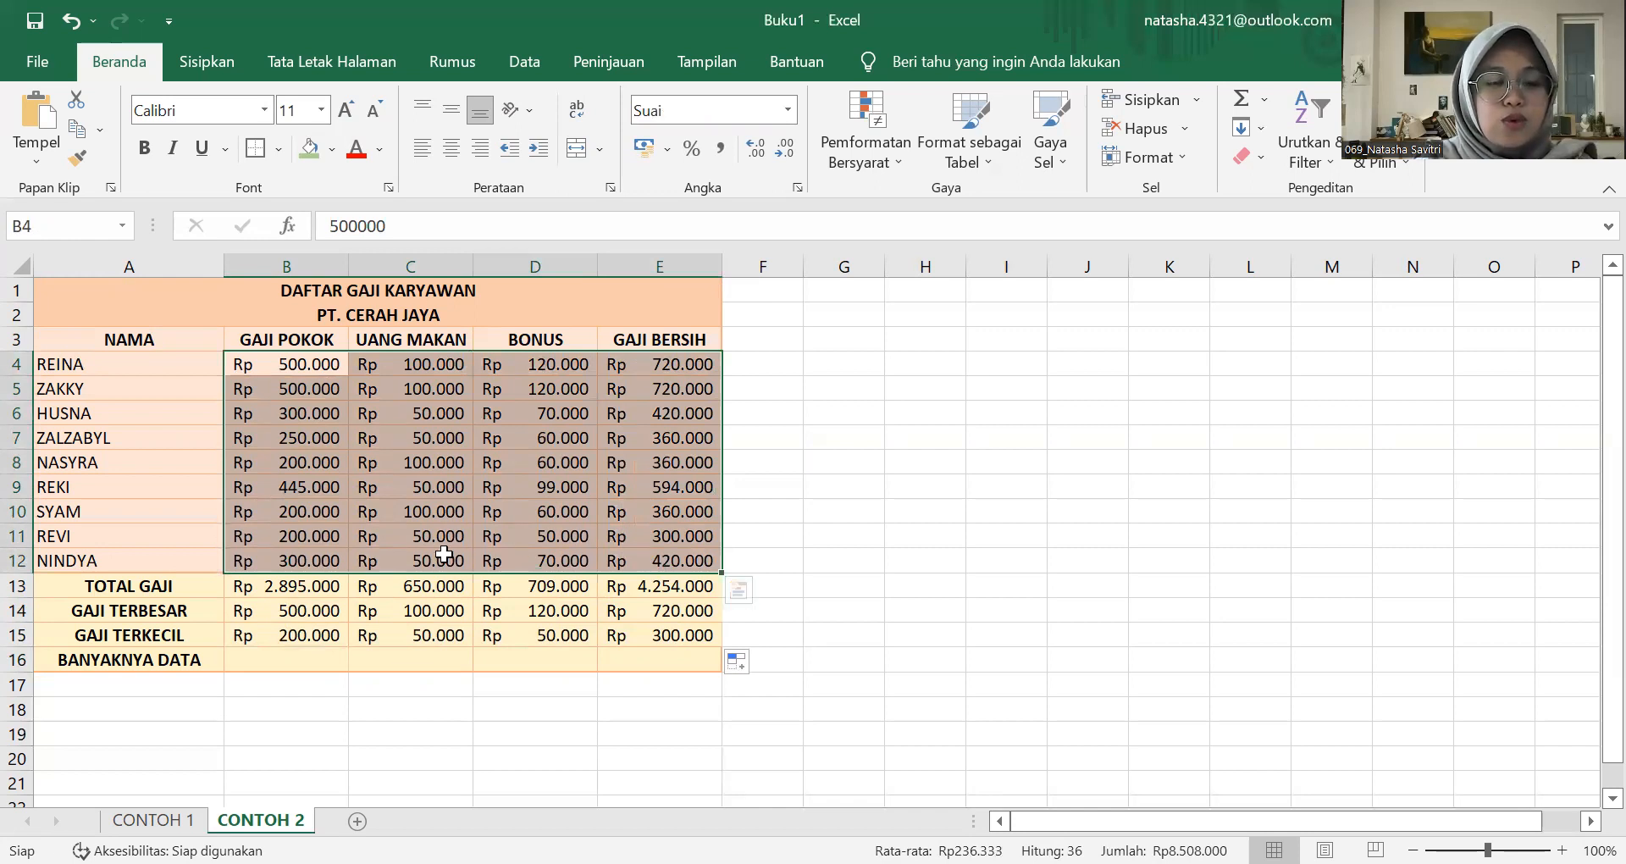
click(330, 536)
click(280, 659)
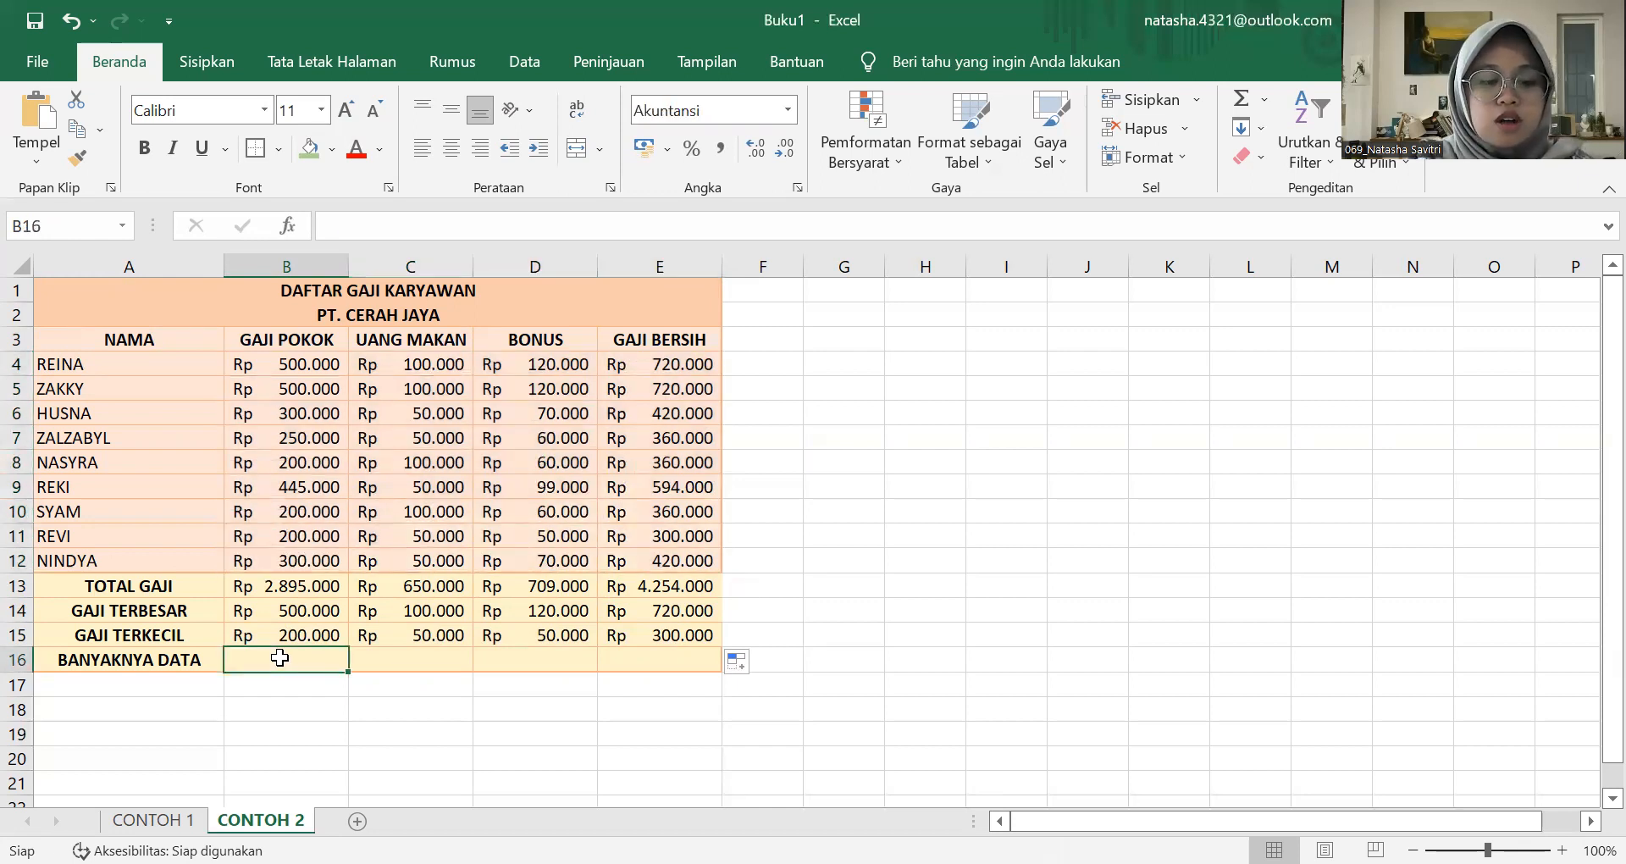
text(=)
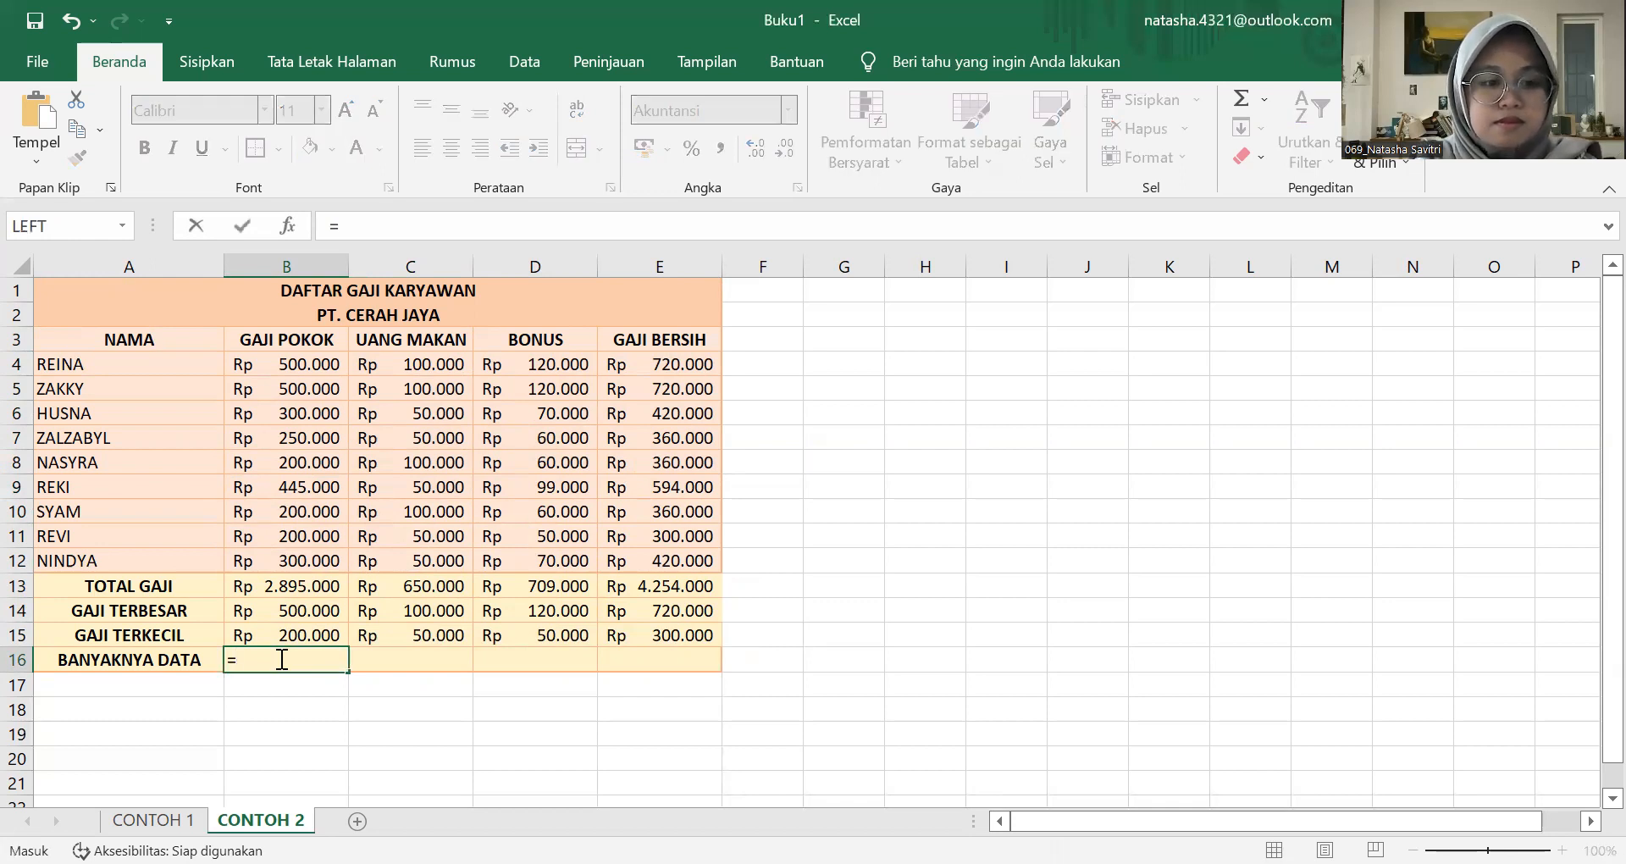
text(COUNT)
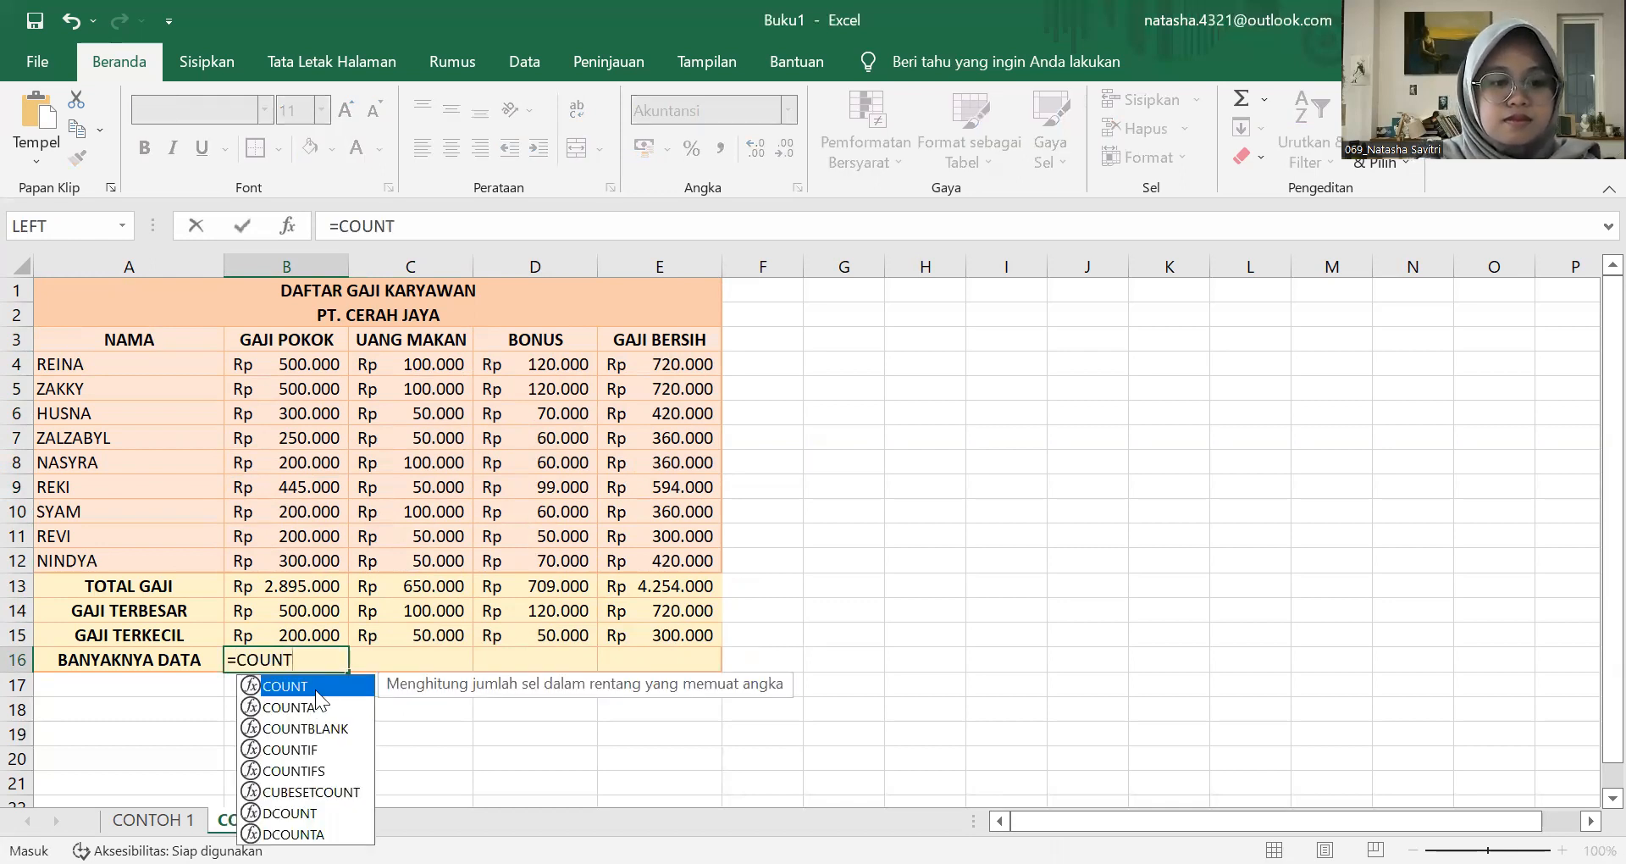
text(()
click(320, 372)
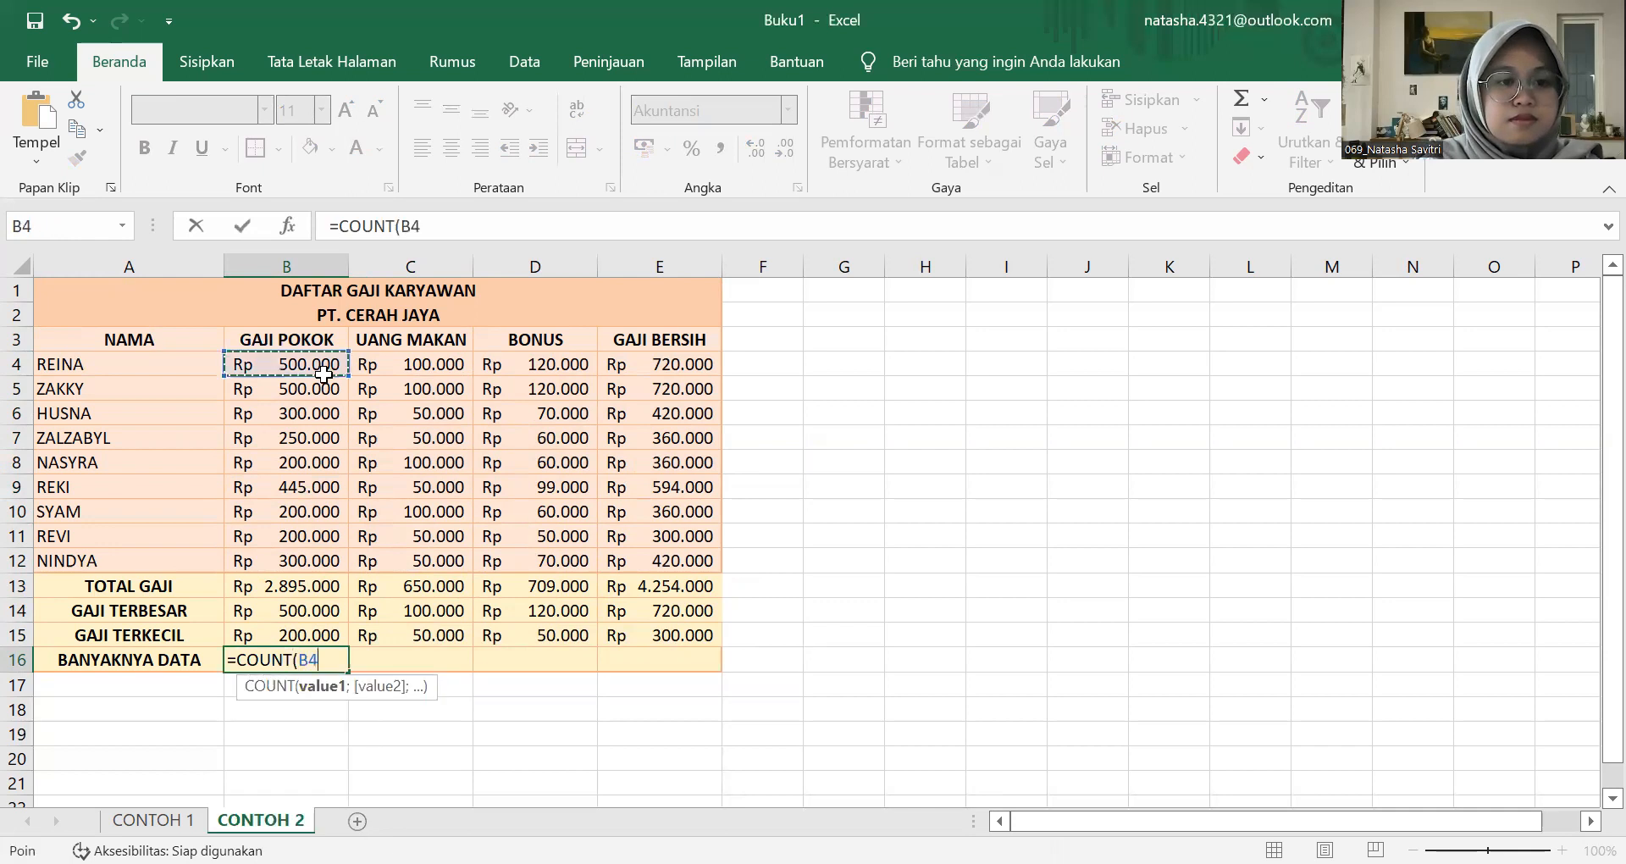
shift+click(314, 551)
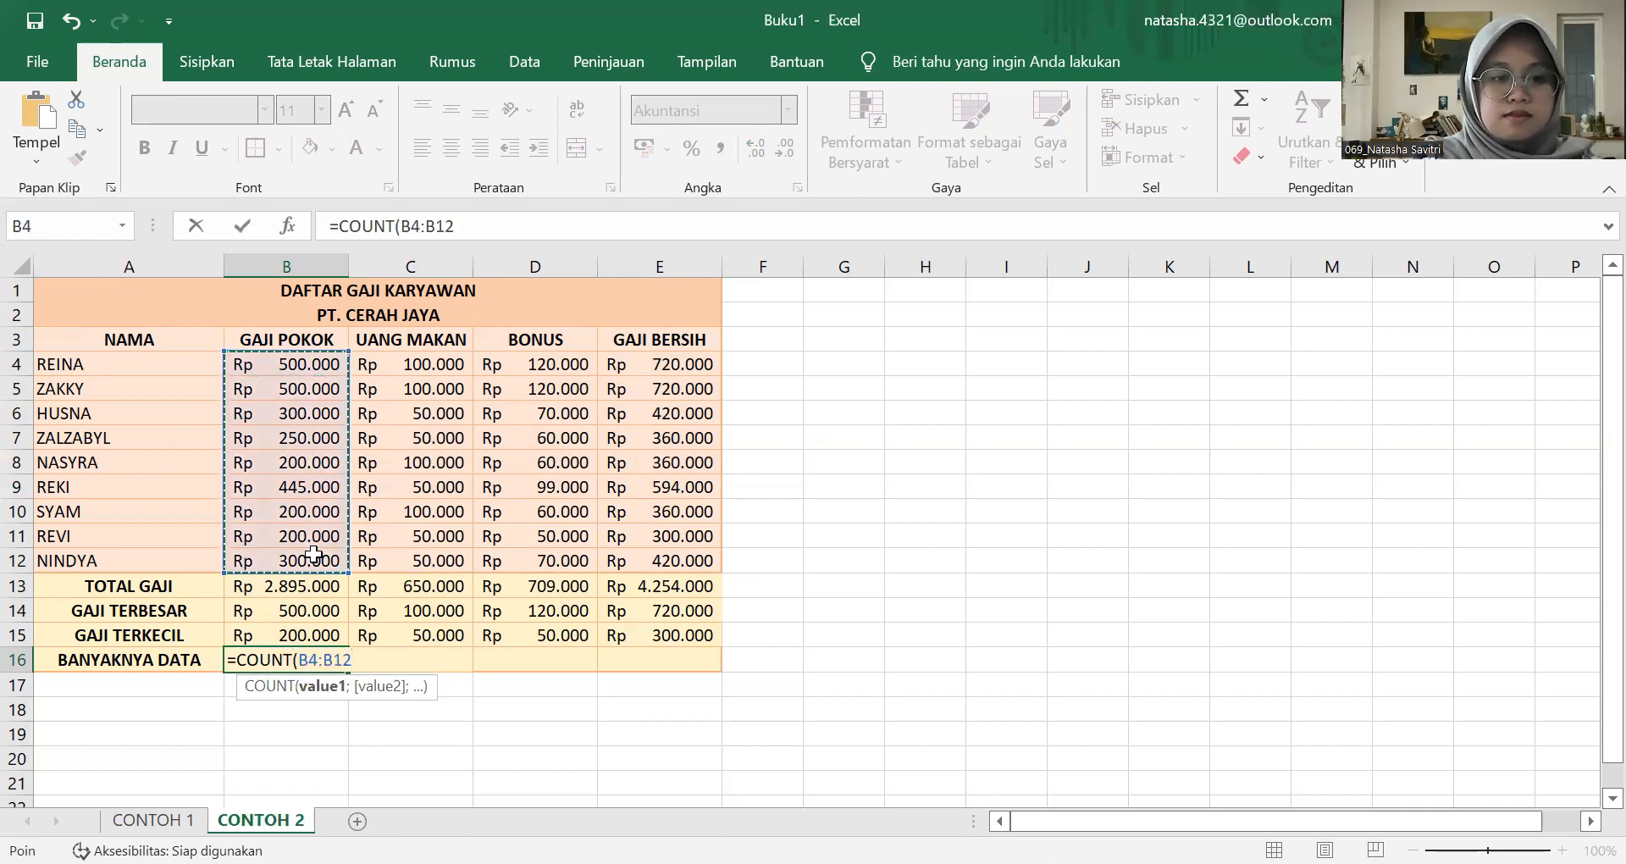
text())
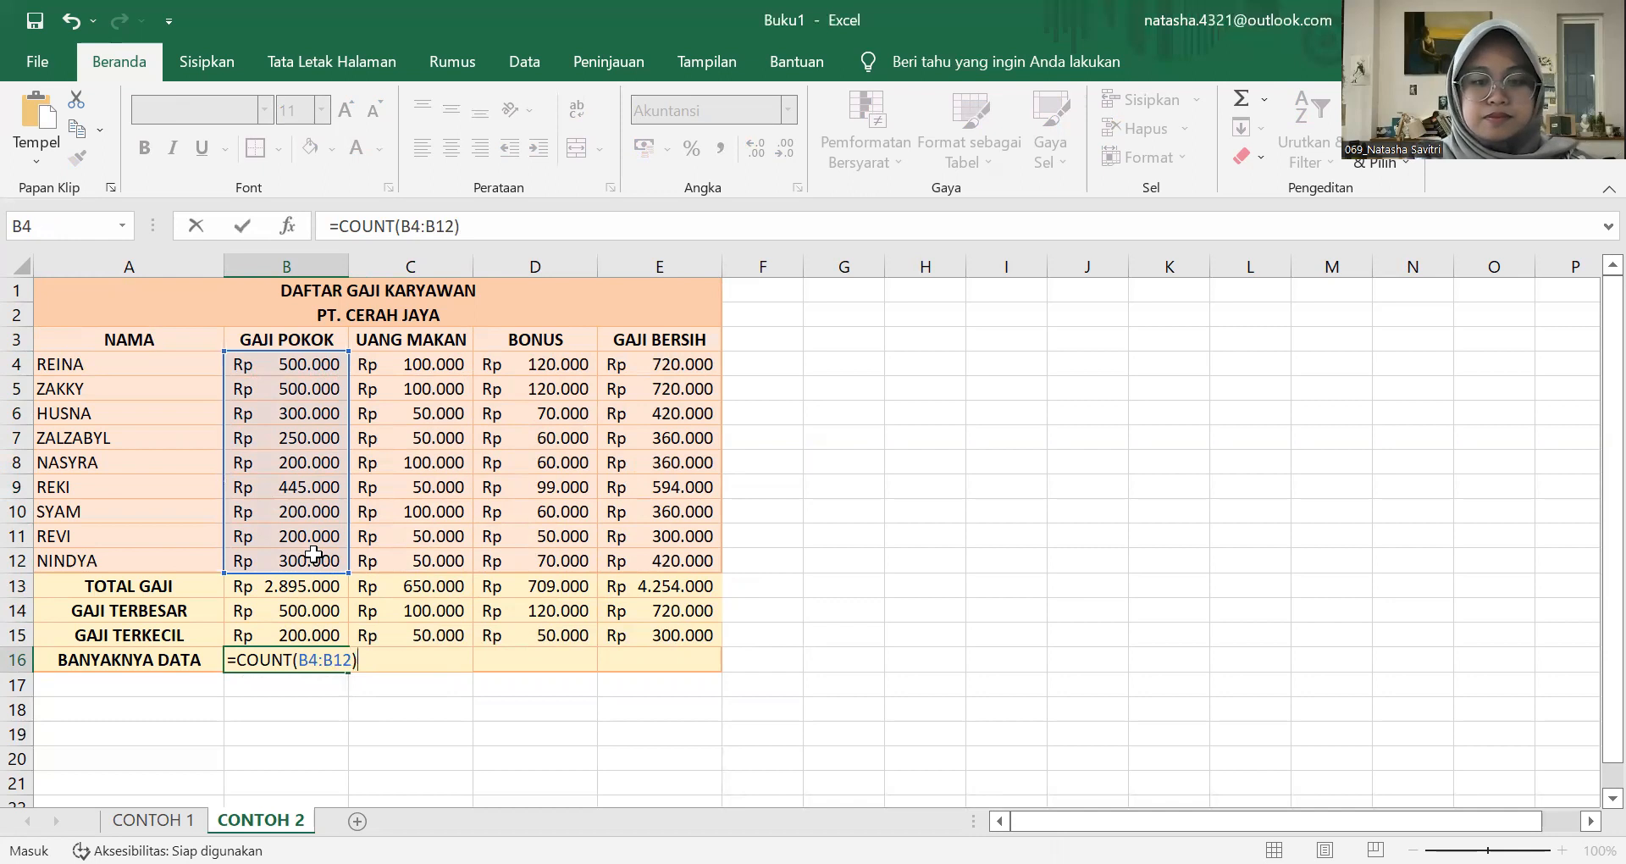
key(Return)
click(310, 664)
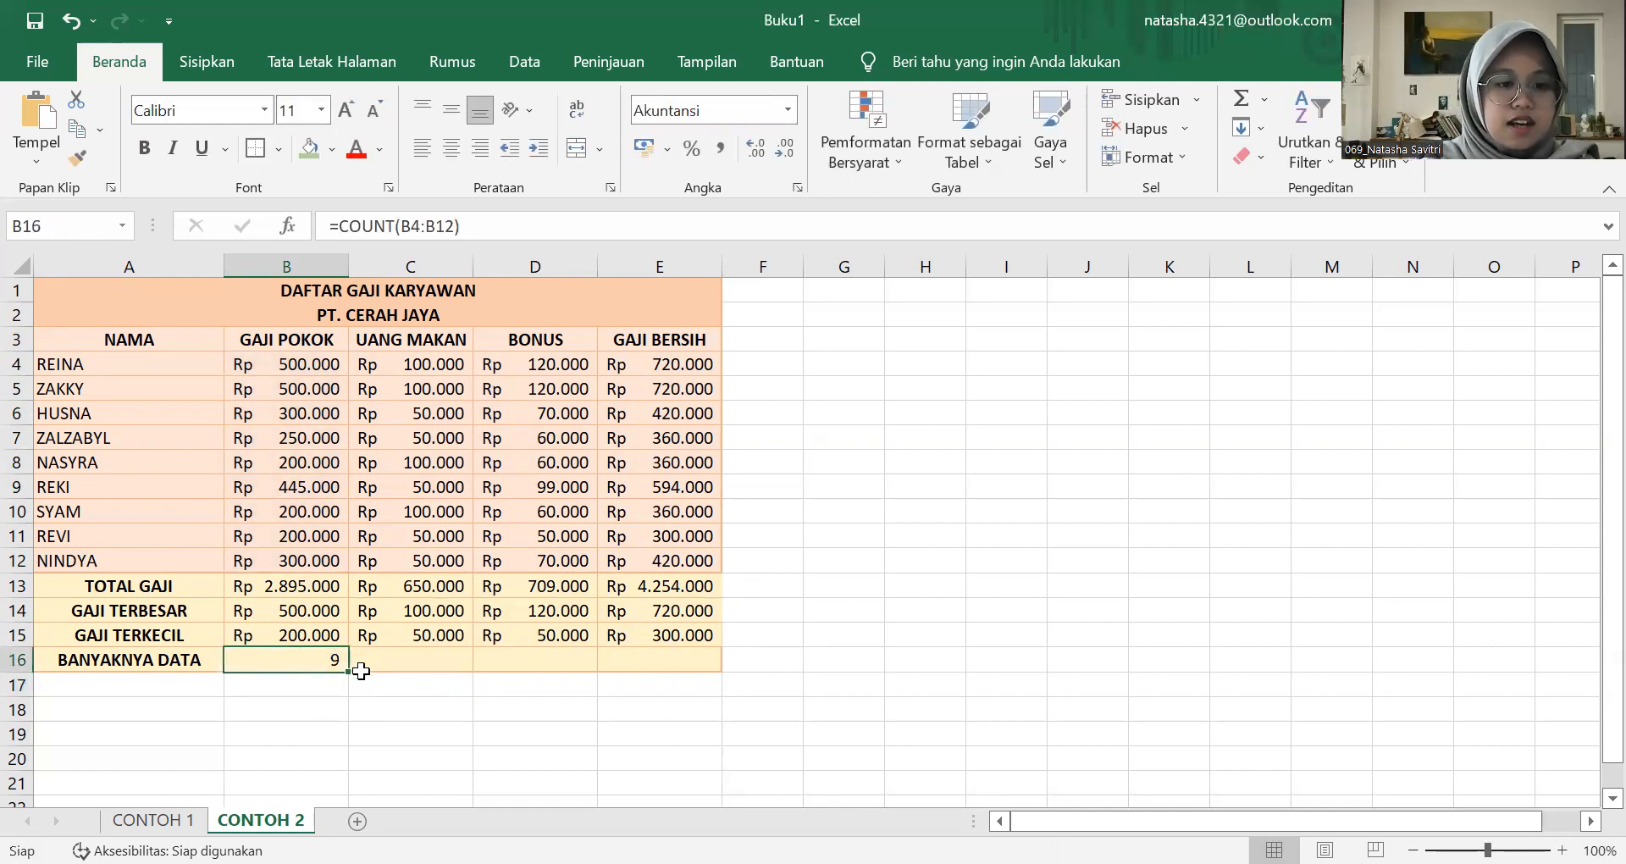
drag(349, 672, 659, 664)
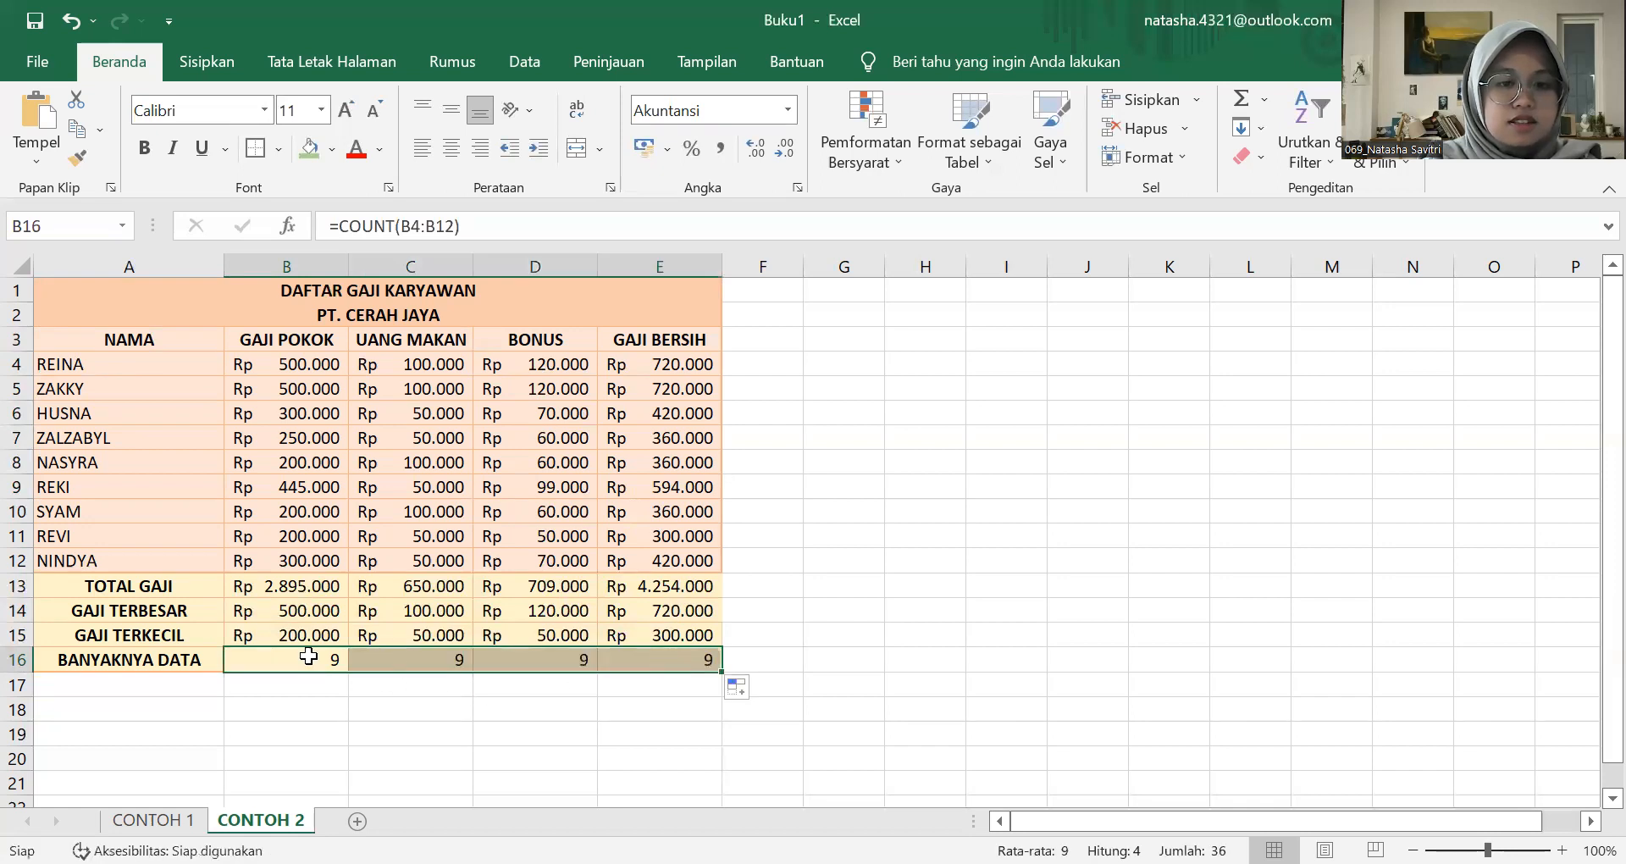
Step: Go through the employee names in A4:A12 one by one and compare their number with the BANYAKNYA DATA count in B16
click(177, 368)
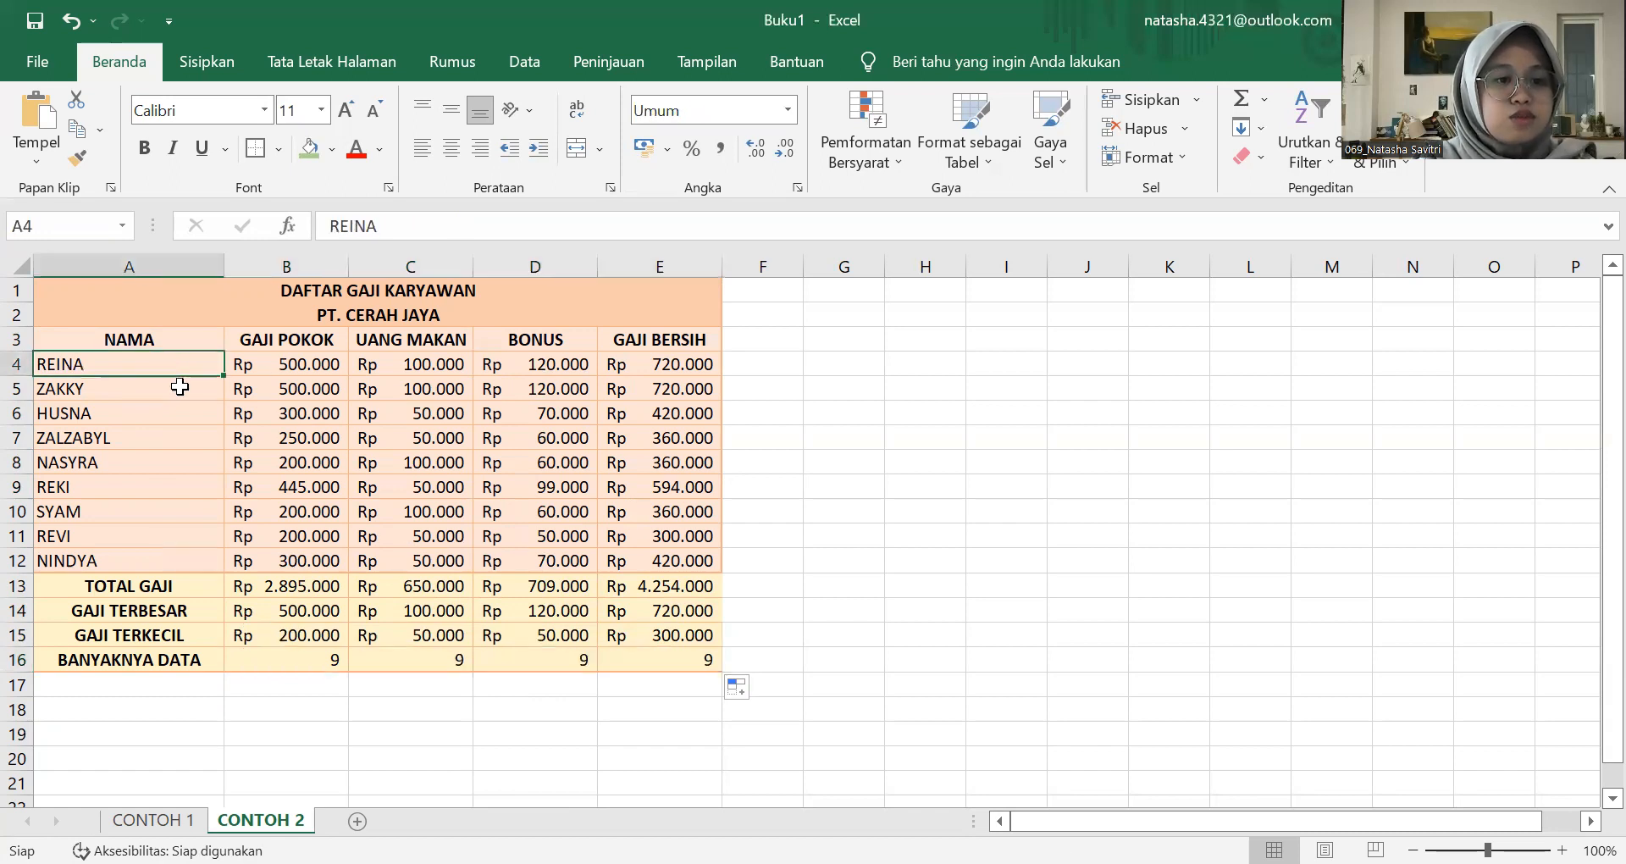
click(177, 390)
click(192, 417)
click(192, 437)
click(195, 462)
click(200, 489)
click(200, 512)
click(197, 535)
click(196, 559)
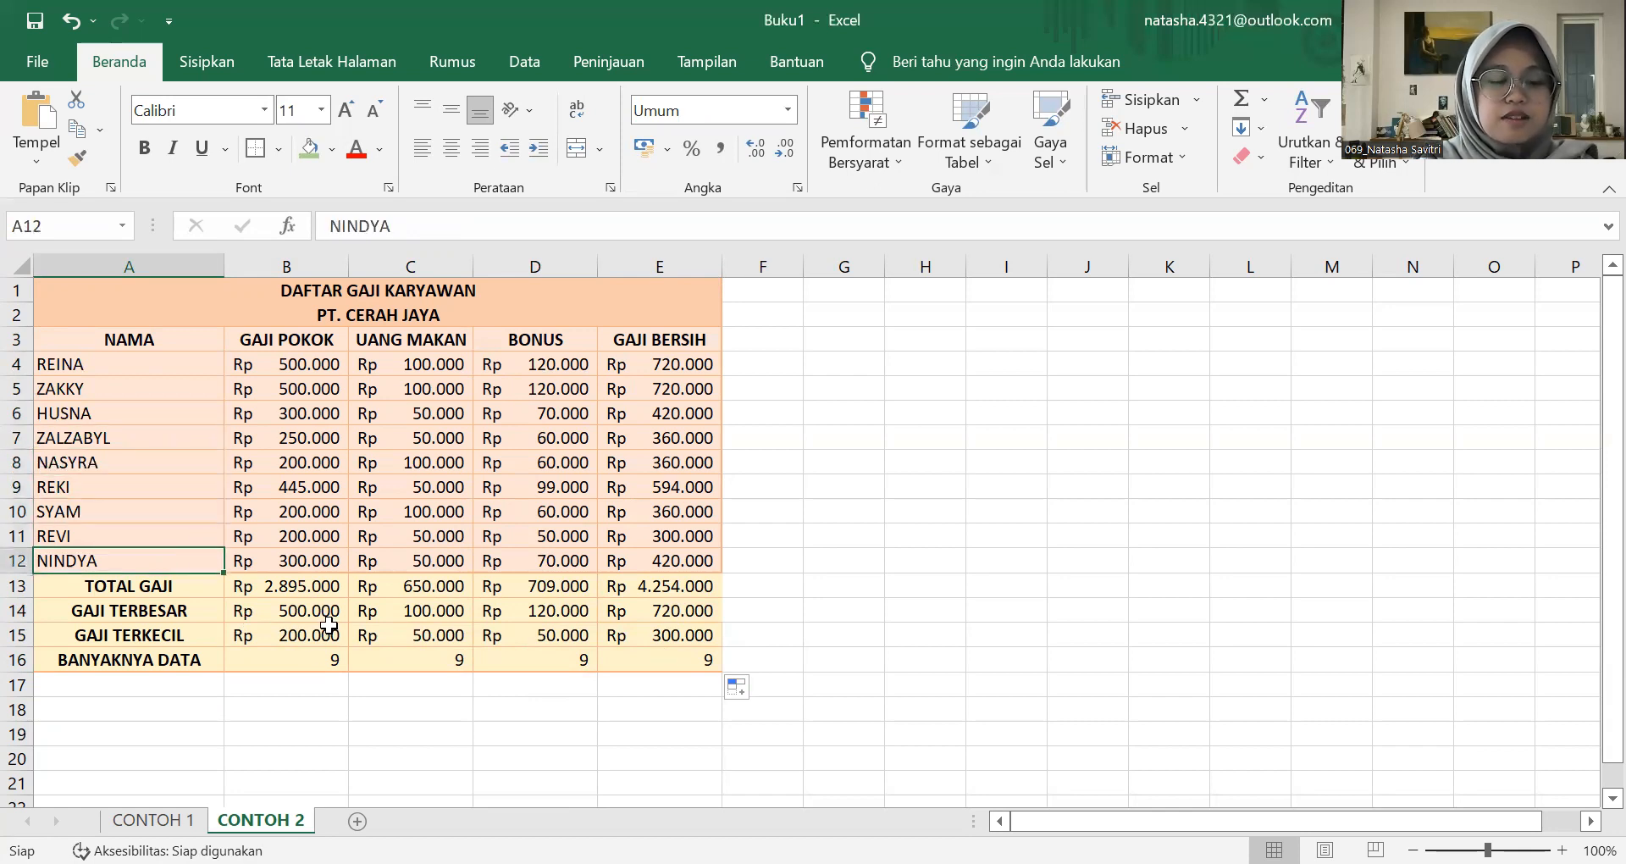
click(310, 666)
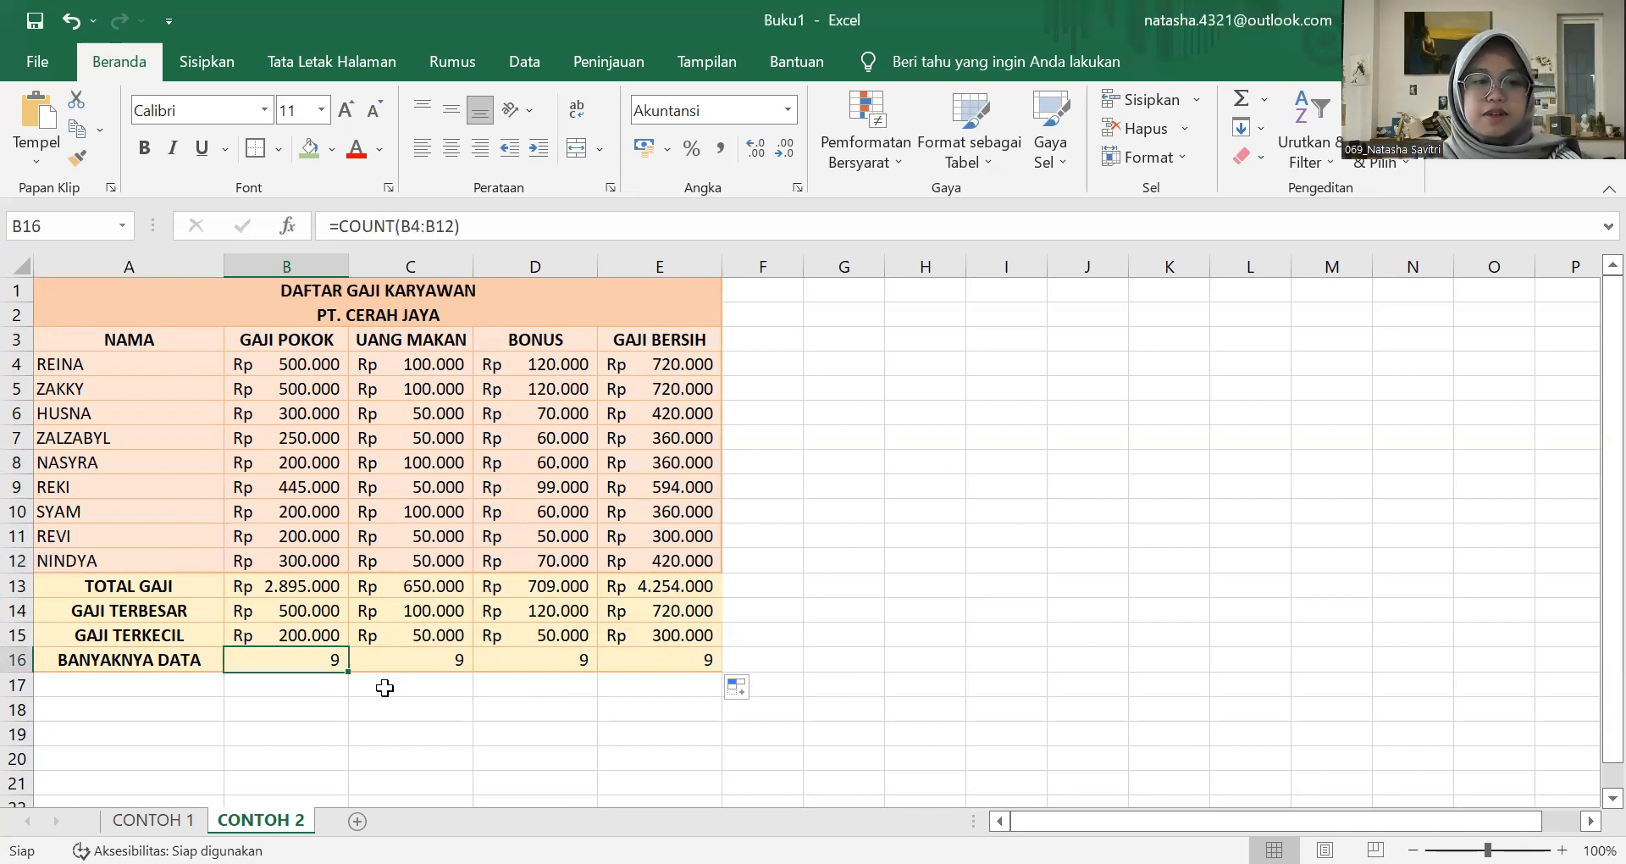
click(150, 370)
drag(151, 369, 152, 561)
click(320, 666)
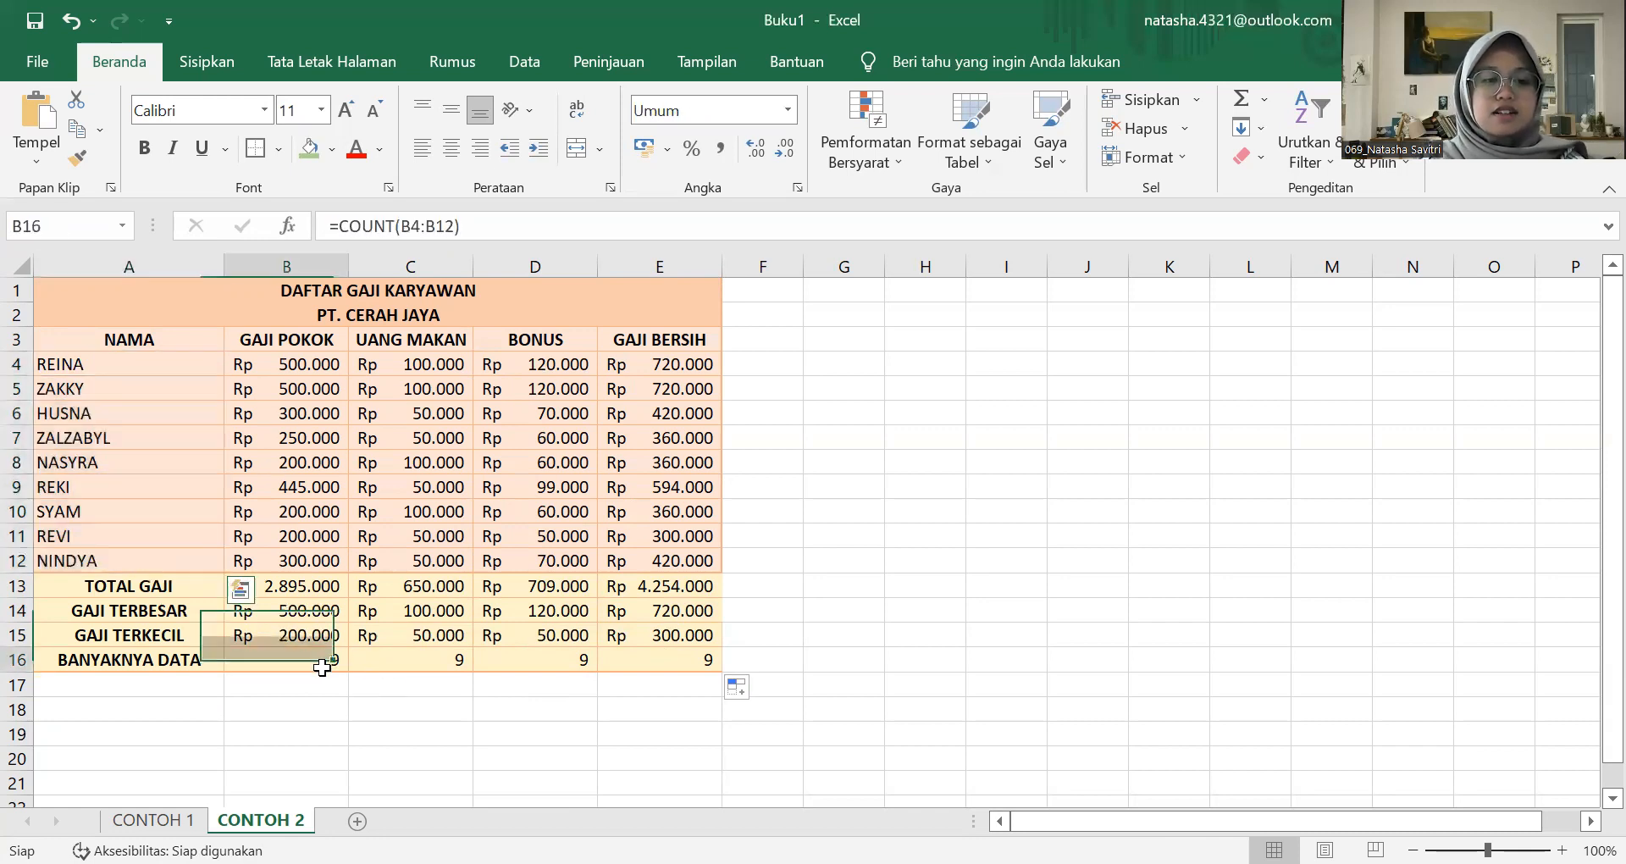
click(452, 692)
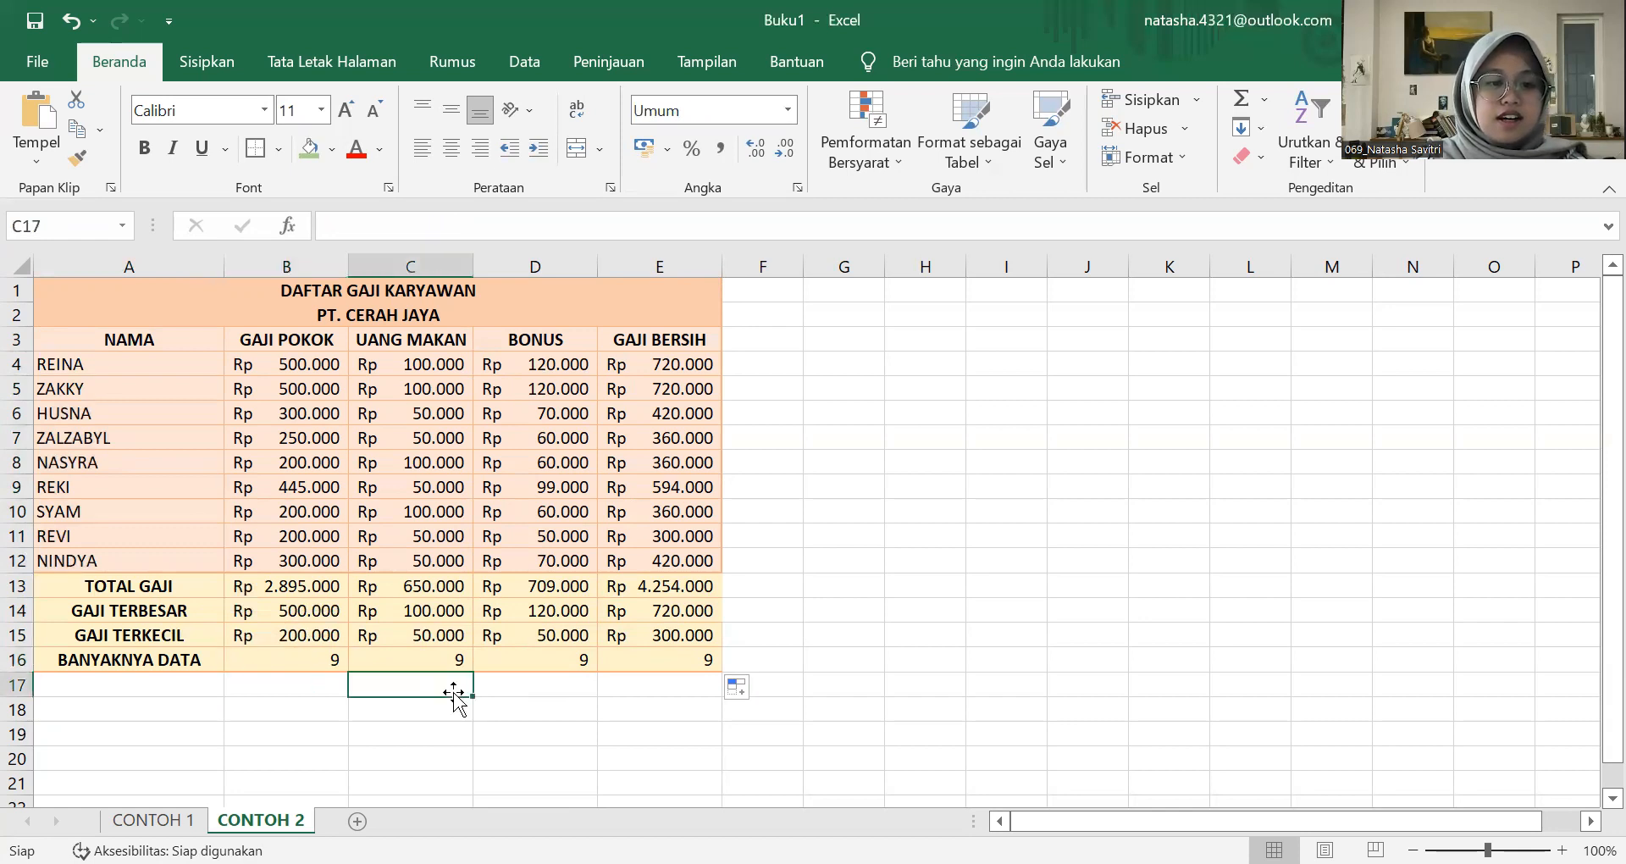
click(543, 696)
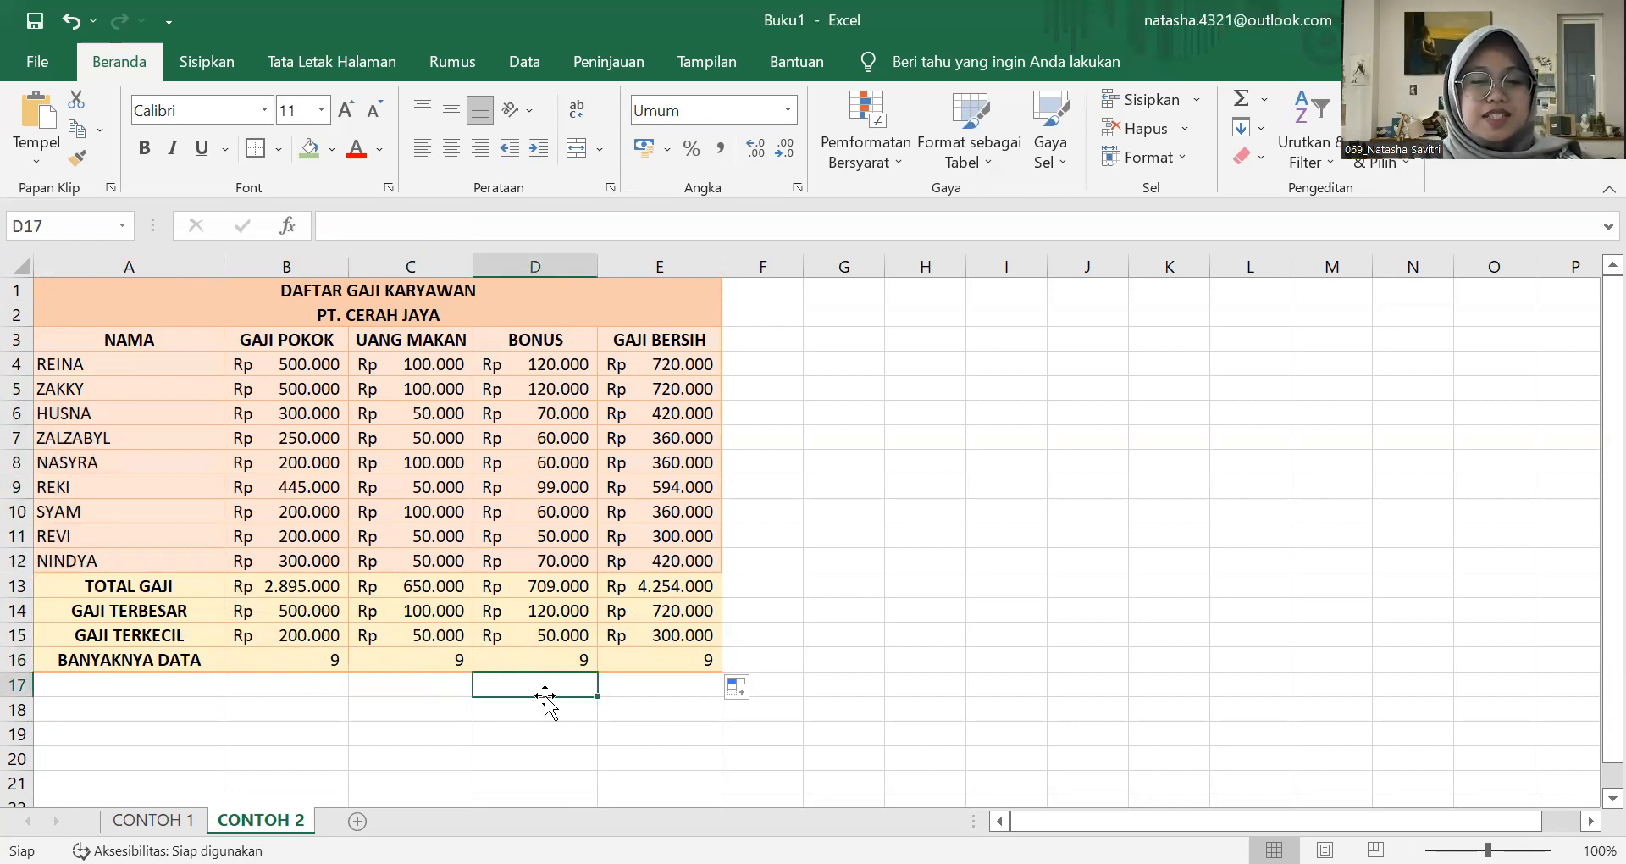